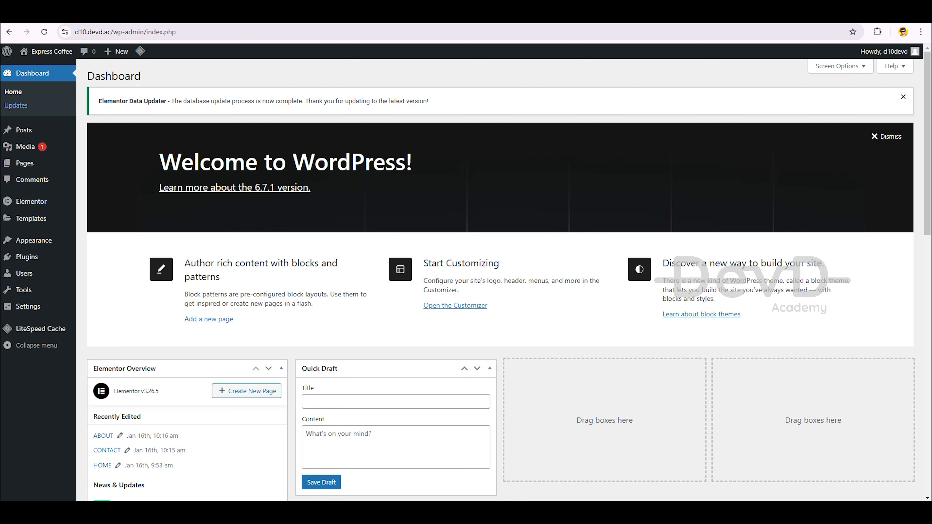
# Search the theme directory for 'hello elementor', install Hello Elementor and activate it
pyautogui.moveTo(33, 240)
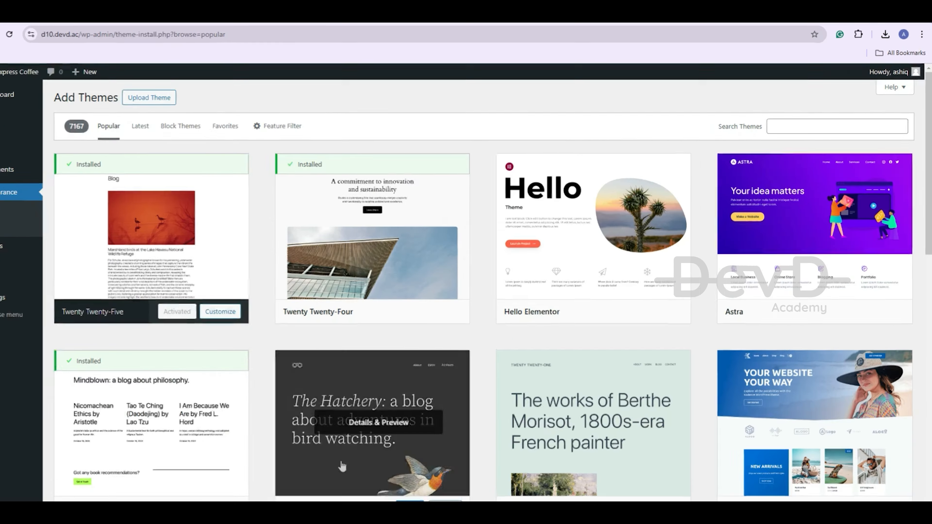
pyautogui.click(815, 130)
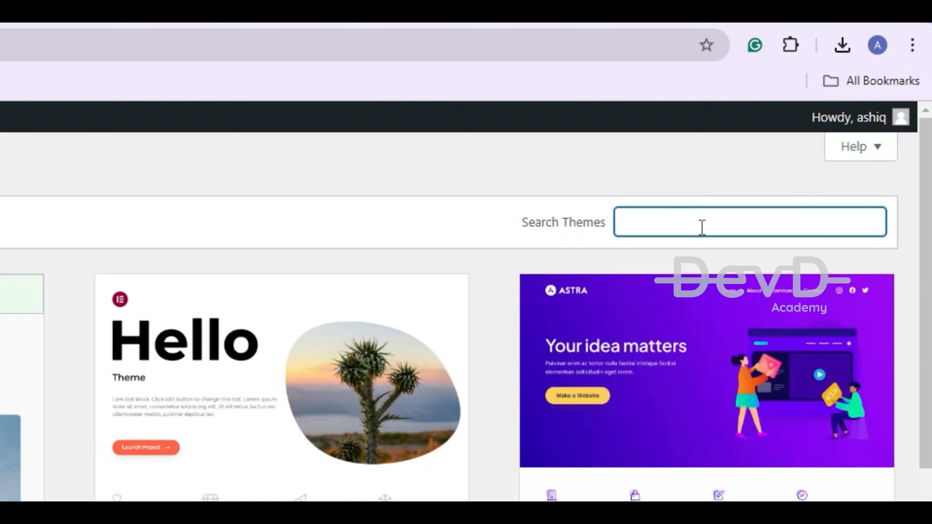
pyautogui.write('hello ele')
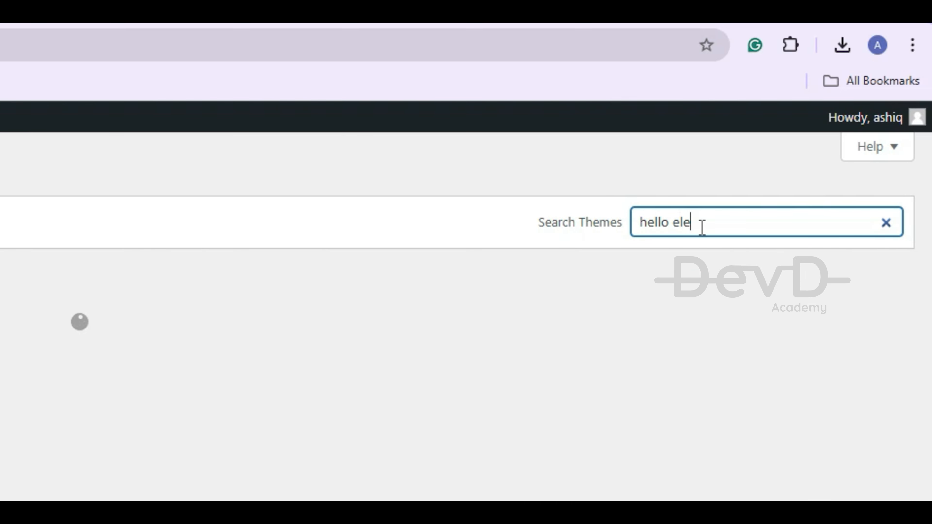
pyautogui.write('men')
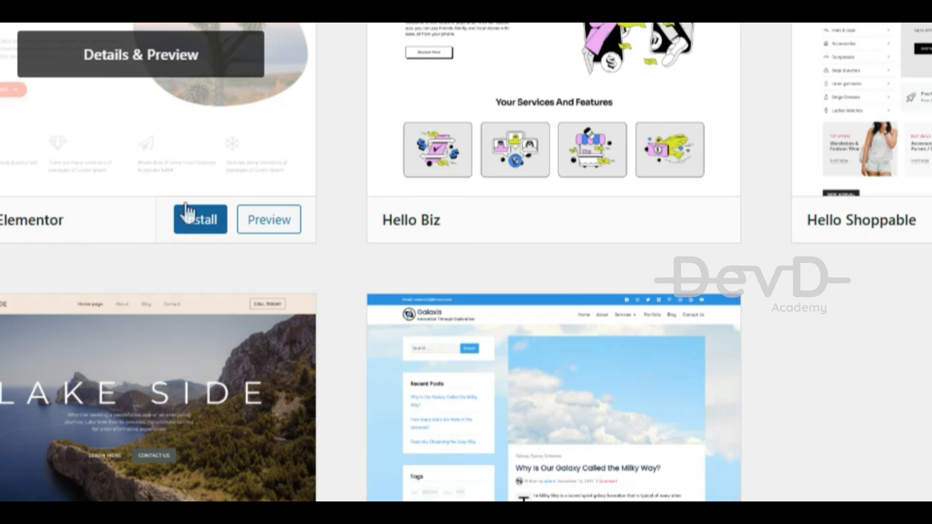
pyautogui.click(185, 215)
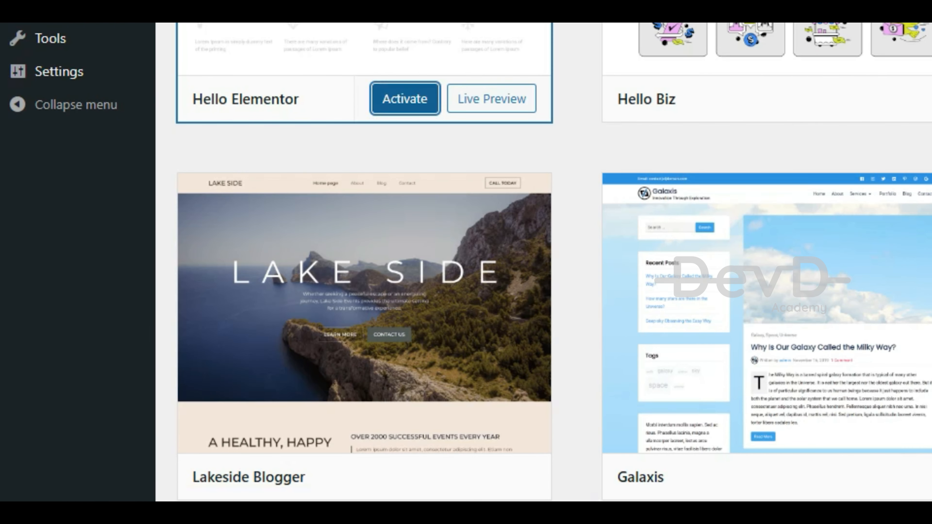
pyautogui.click(404, 98)
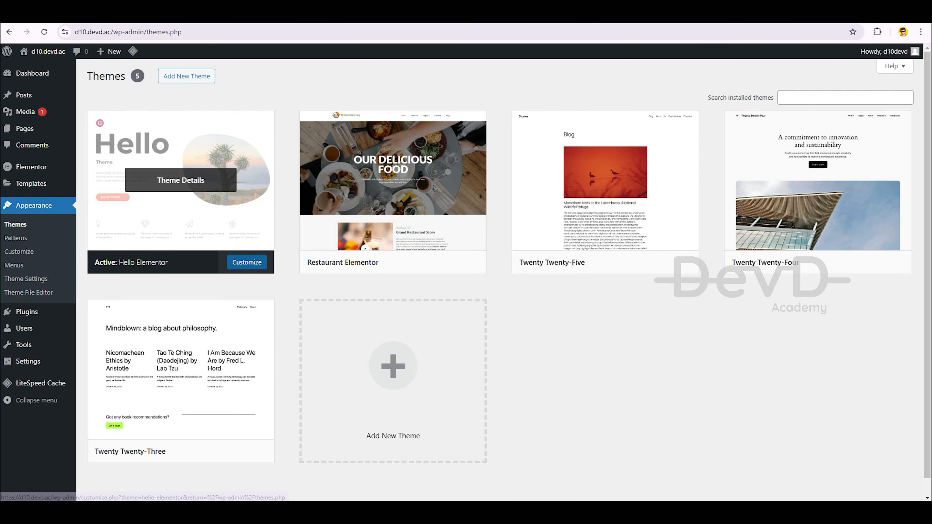
# In Site Identity, upload and crop the Express Coffee logo and title the site 'Express Coffee'
pyautogui.click(246, 262)
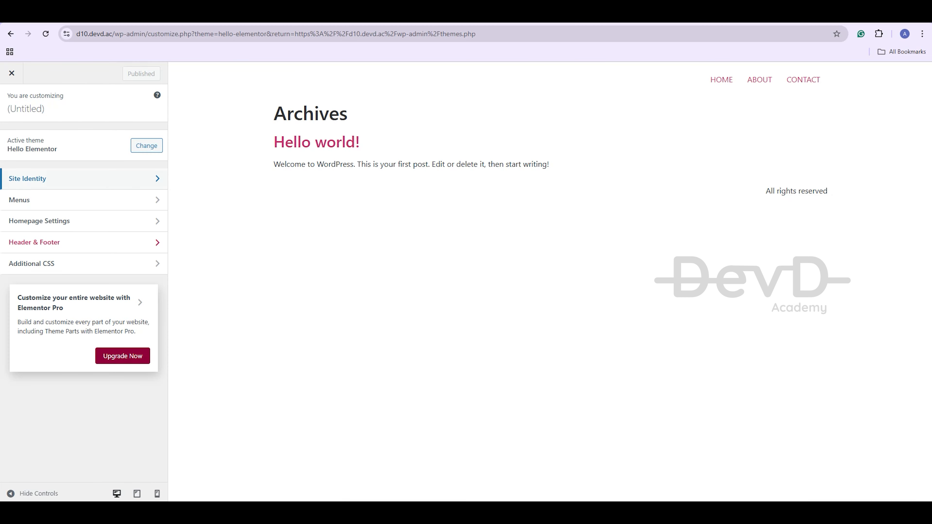
pyautogui.click(40, 177)
pyautogui.click(84, 151)
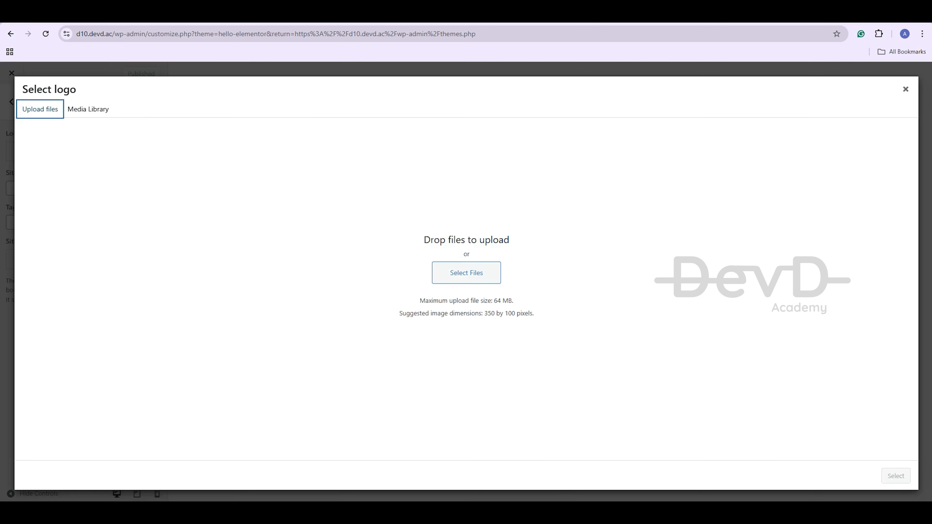
pyautogui.click(466, 270)
pyautogui.click(662, 483)
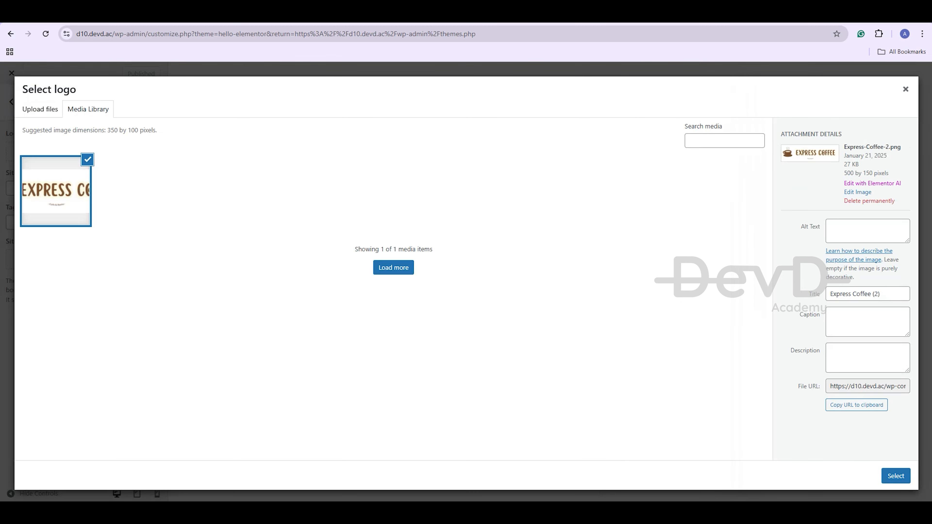
pyautogui.click(895, 476)
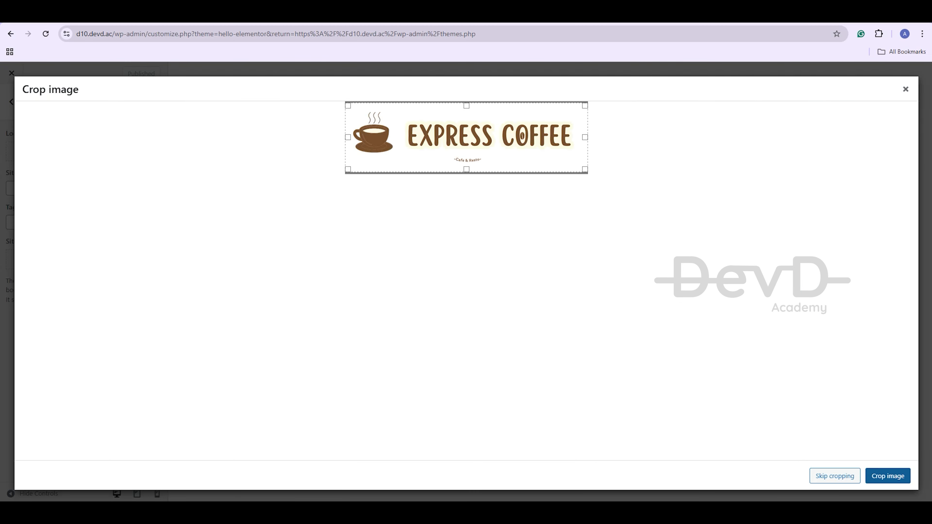
pyautogui.click(888, 476)
pyautogui.click(83, 230)
pyautogui.write('Ex')
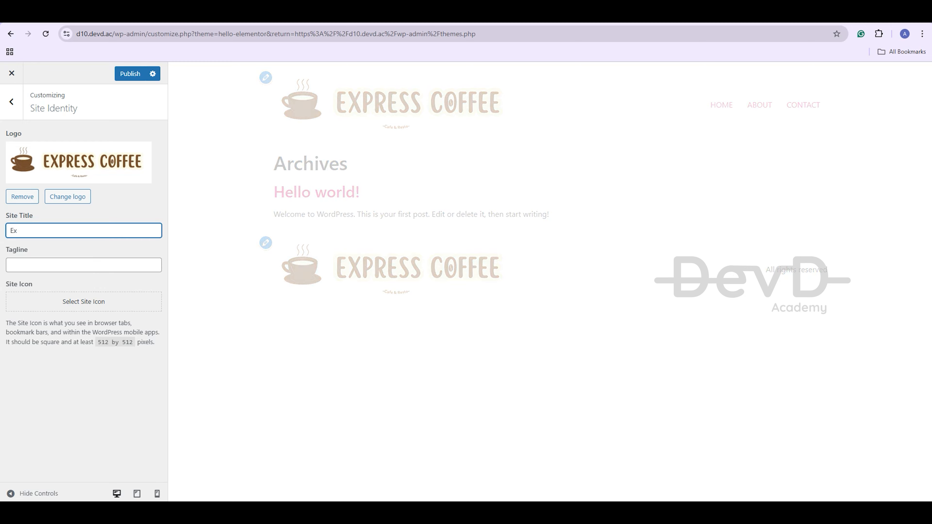
pyautogui.write('press Coffee')
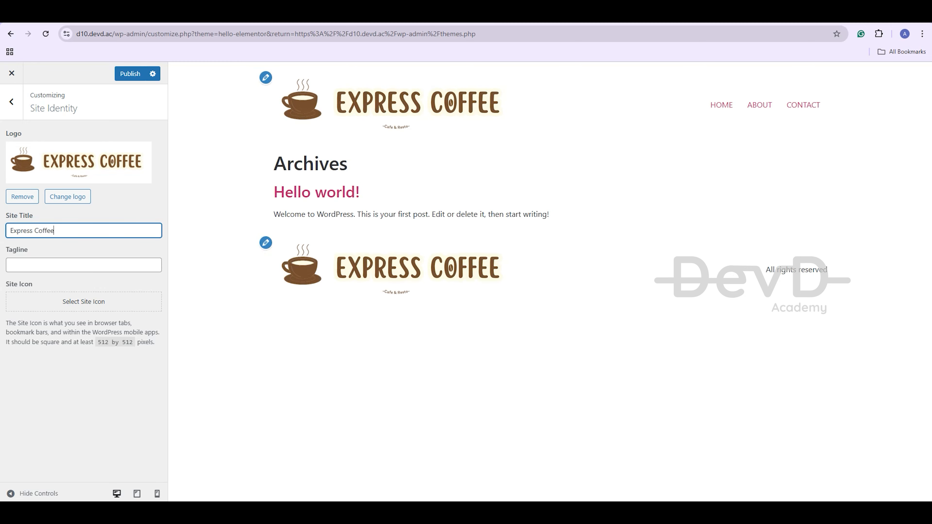
# Upload and crop the coffee-cup image as the site icon, then publish the changes
pyautogui.click(84, 301)
pyautogui.click(40, 109)
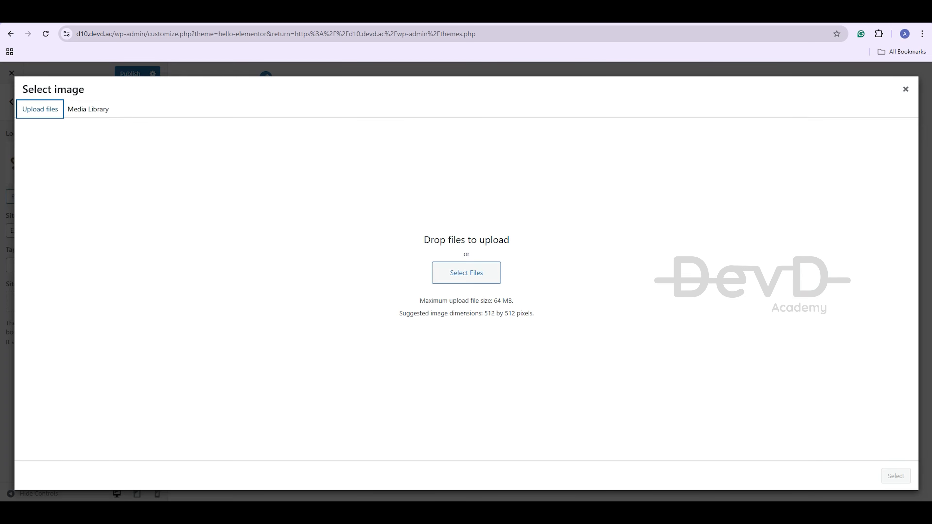
pyautogui.click(466, 273)
pyautogui.doubleClick(222, 175)
pyautogui.click(896, 476)
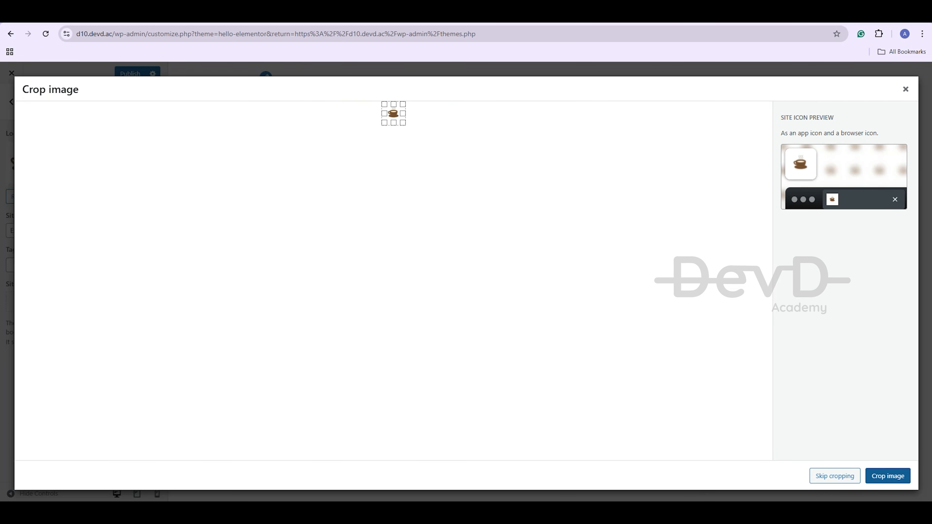
pyautogui.click(888, 476)
pyautogui.click(130, 73)
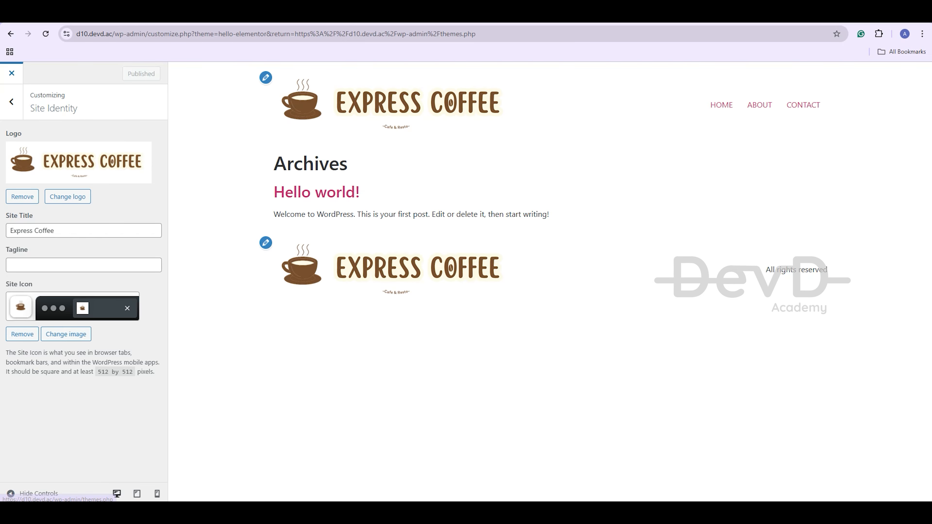
pyautogui.click(12, 74)
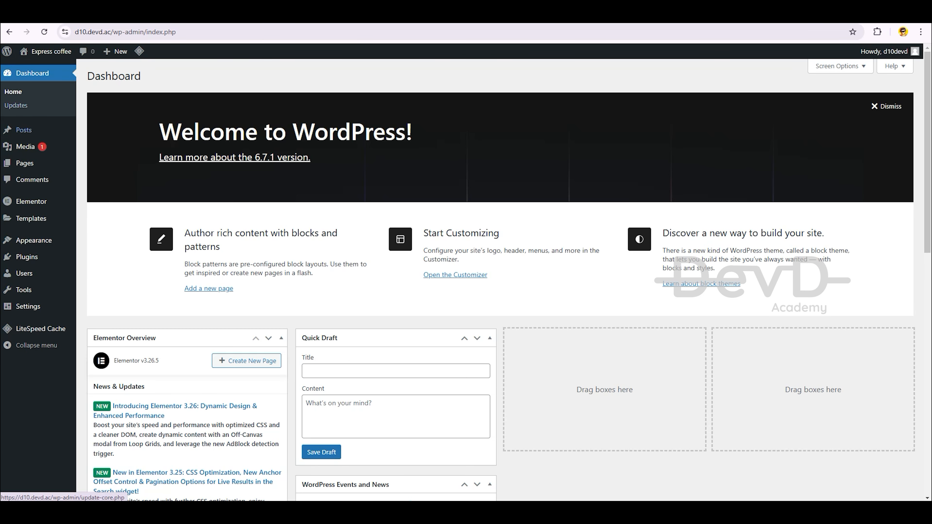
# Create and publish a new page titled HOME
pyautogui.moveTo(25, 163)
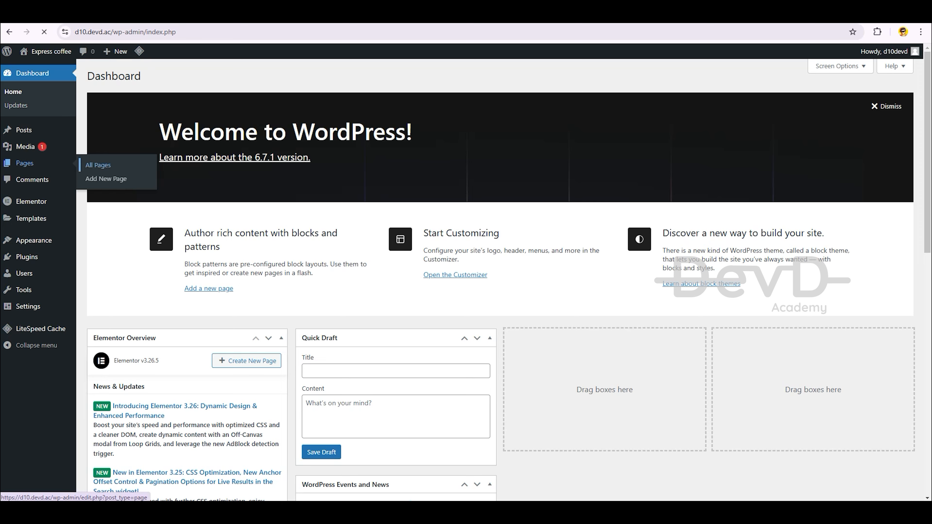
pyautogui.click(98, 165)
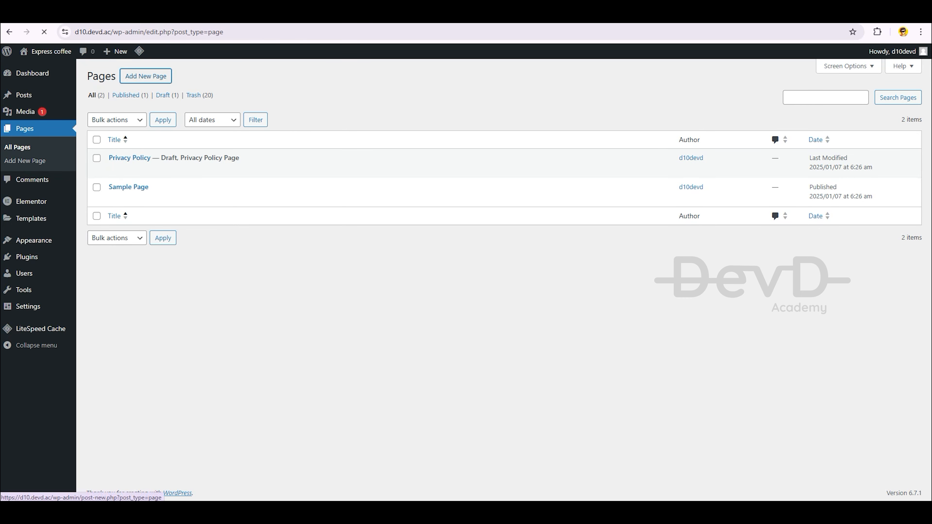
pyautogui.click(145, 76)
pyautogui.write('H')
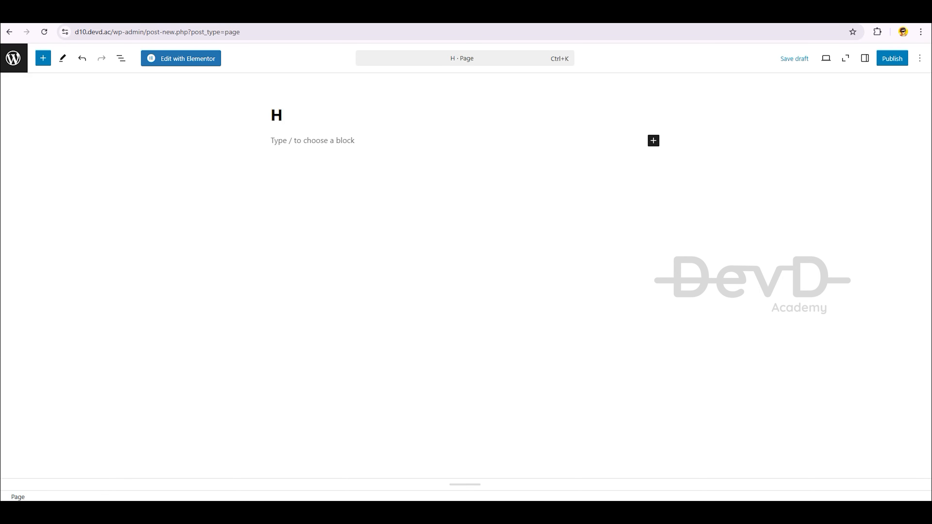
pyautogui.write('OME')
pyautogui.click(892, 58)
pyautogui.click(894, 57)
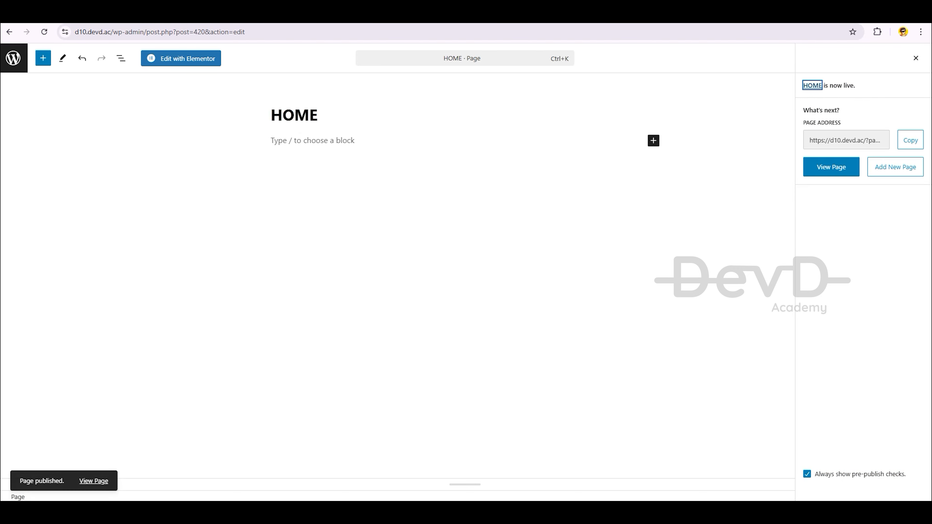
pyautogui.click(13, 58)
# Create and publish a new page titled ABOUT
pyautogui.click(145, 76)
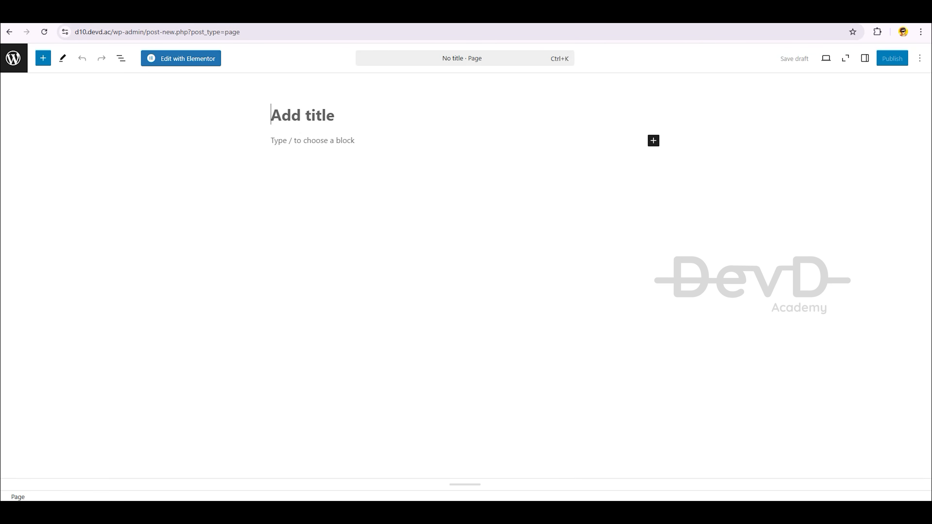
pyautogui.write('ABOUT')
pyautogui.click(892, 59)
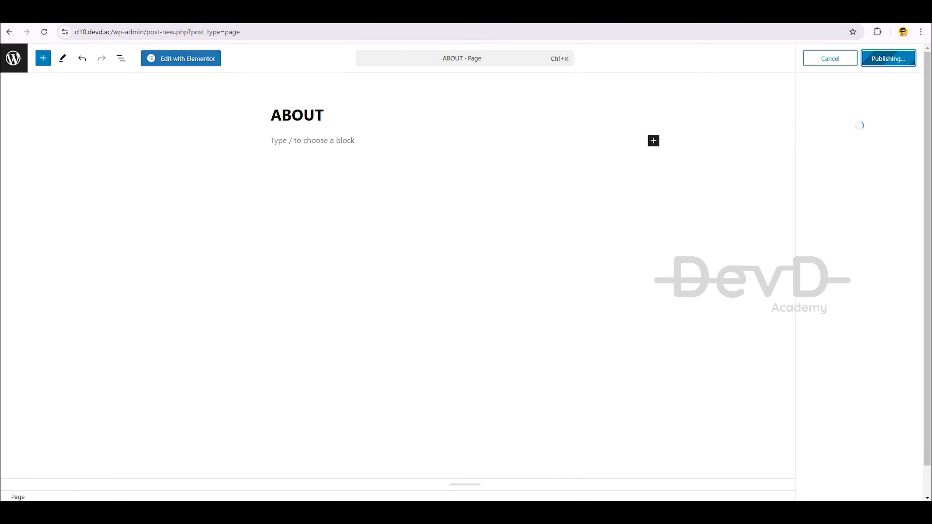
pyautogui.click(9, 32)
# Create and publish a new page titled CONTACT, then return to the Dashboard
pyautogui.click(145, 76)
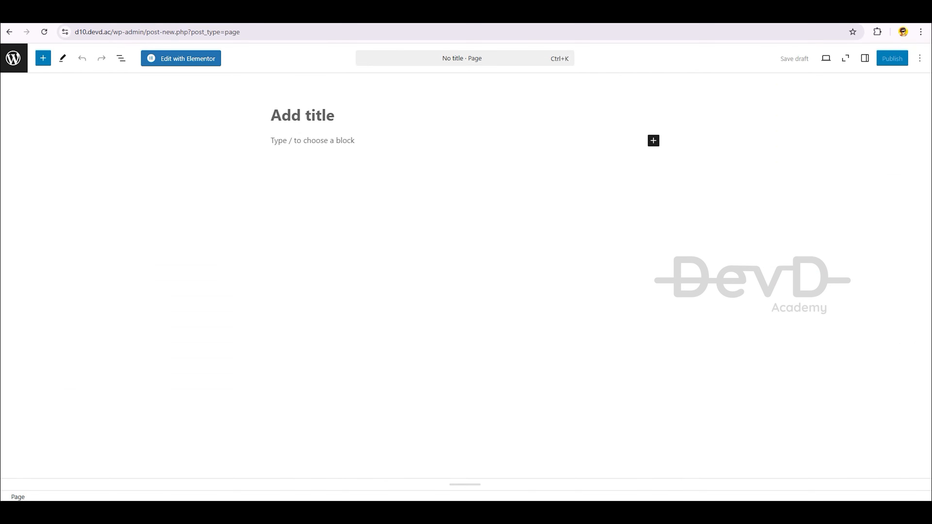
pyautogui.write('CONTACT')
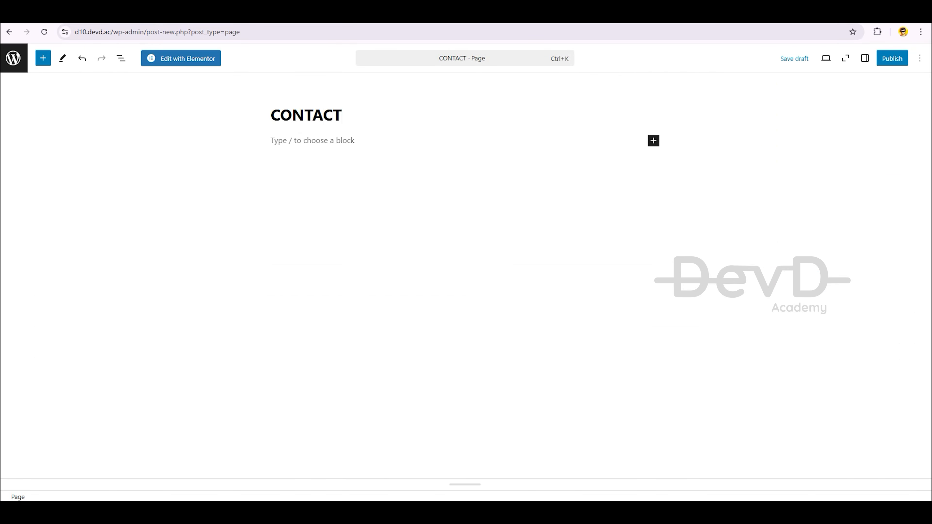
pyautogui.click(892, 59)
pyautogui.click(895, 59)
pyautogui.click(9, 32)
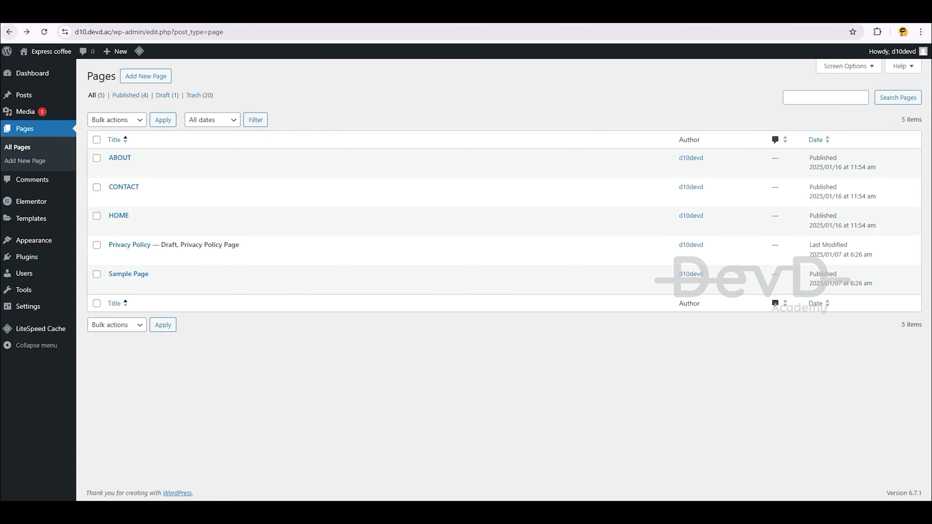
pyautogui.click(33, 73)
# Create a new navigation menu named 'main menu'
pyautogui.moveTo(34, 240)
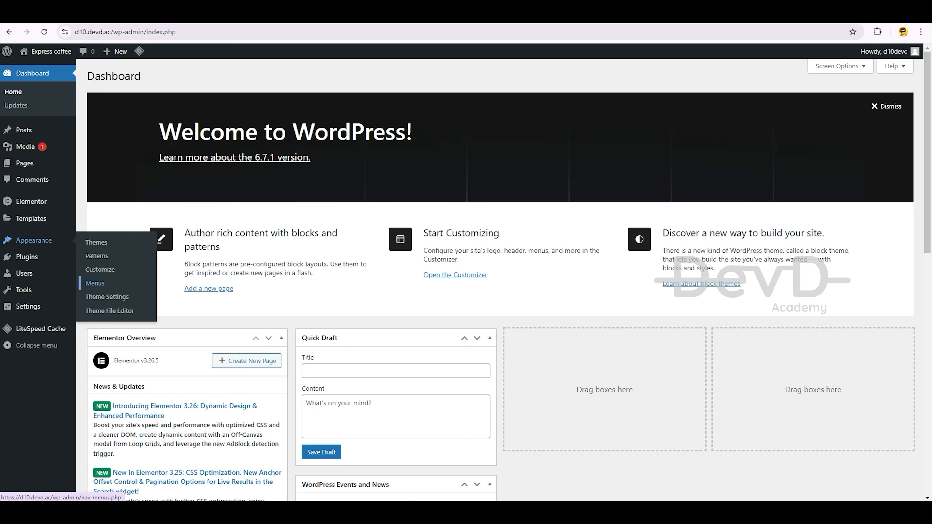
pyautogui.click(91, 280)
pyautogui.click(335, 186)
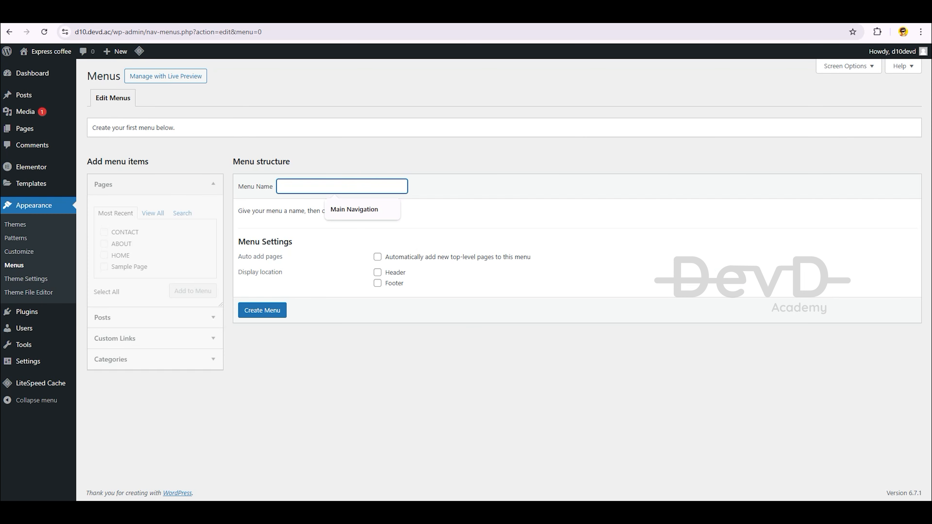
pyautogui.write('main menu')
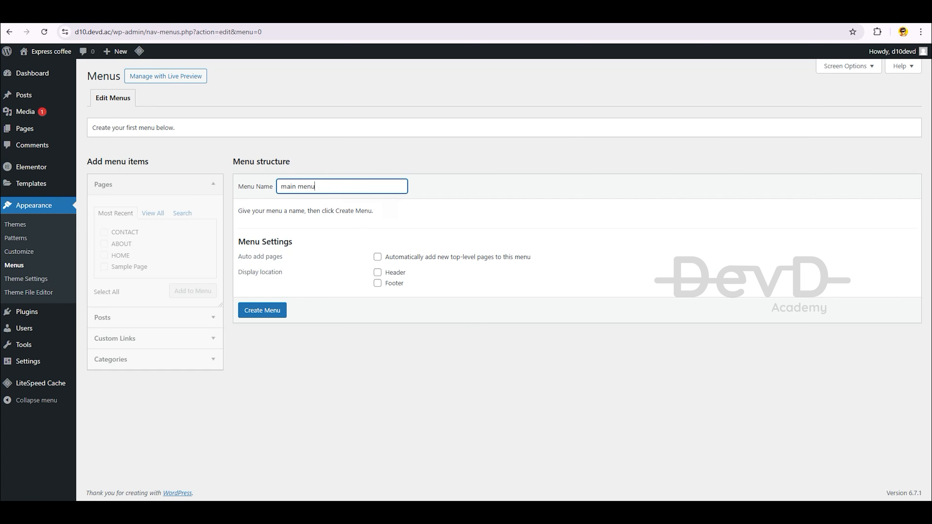
pyautogui.press('Return')
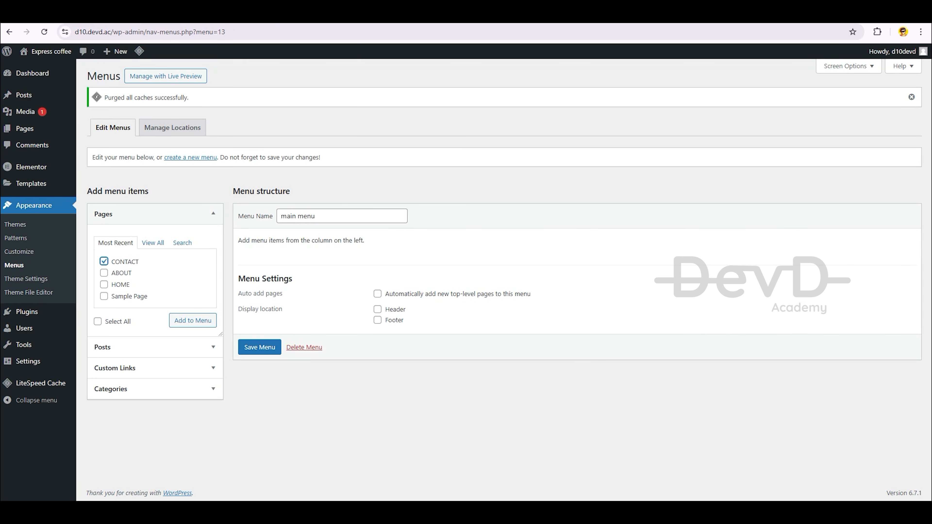
# Add HOME, ABOUT and CONTACT to the menu with HOME first, and assign it to the Header location
pyautogui.click(192, 320)
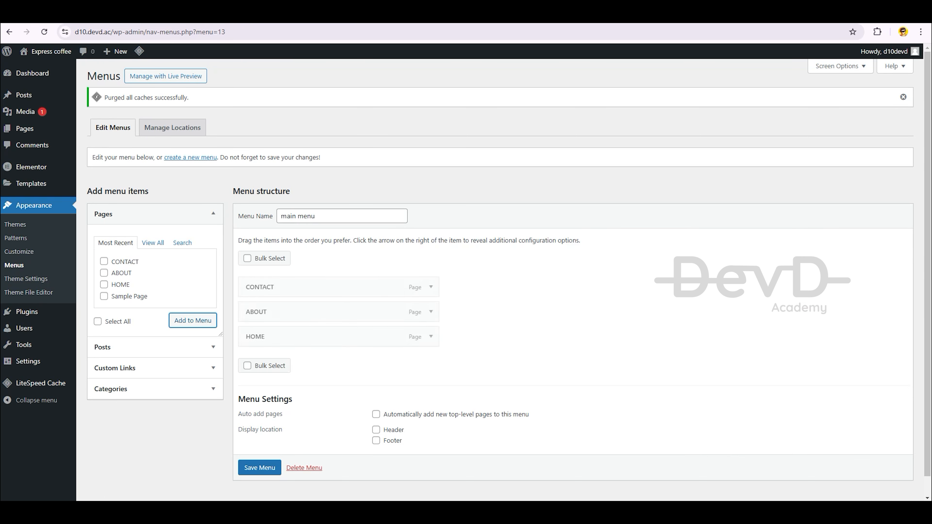
pyautogui.moveTo(312, 336); pyautogui.dragTo(312, 312)
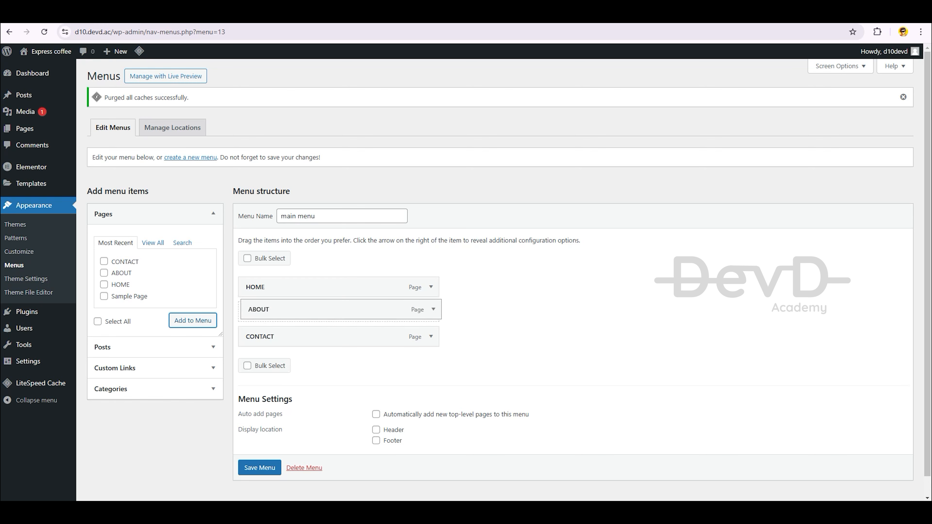
pyautogui.click(375, 429)
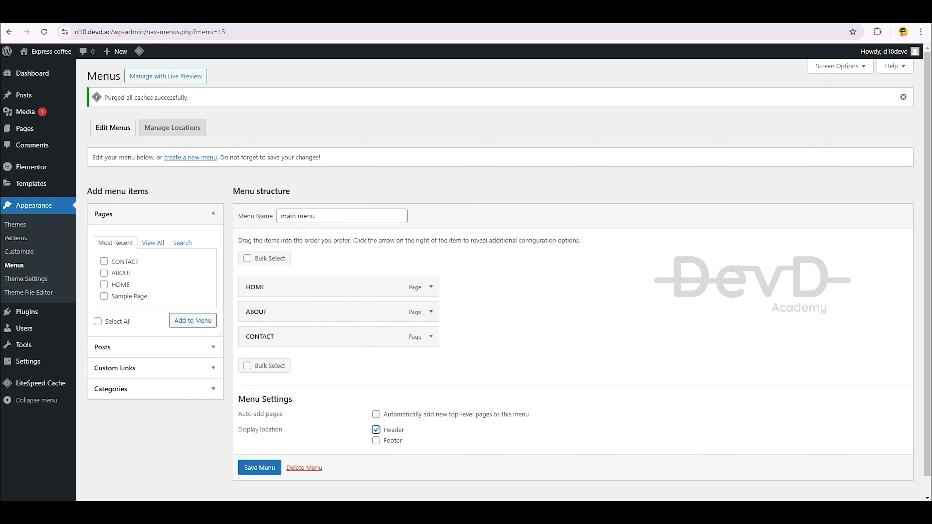
pyautogui.scroll(-1, 376, 430)
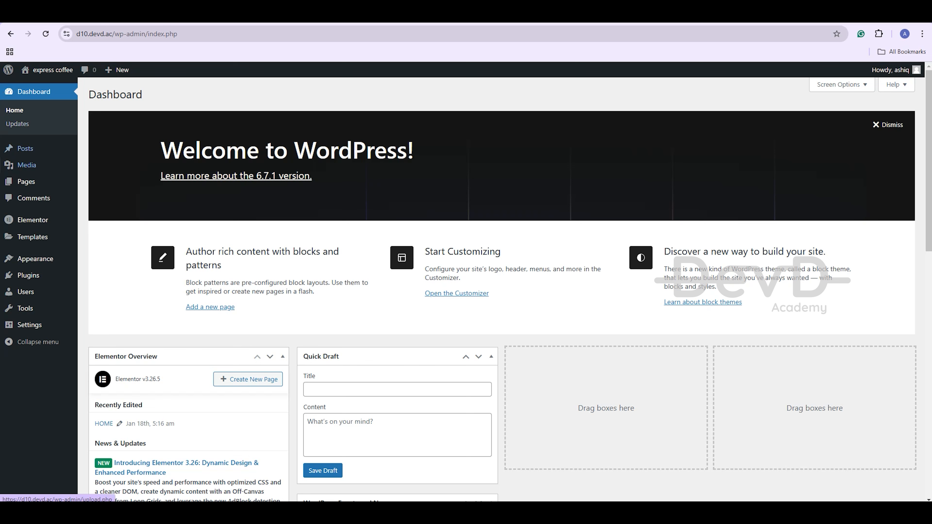
# In Site Settings' Global Colors, set Primary to #561905FA and Secondary to pink #E01C63
pyautogui.moveTo(26, 182)
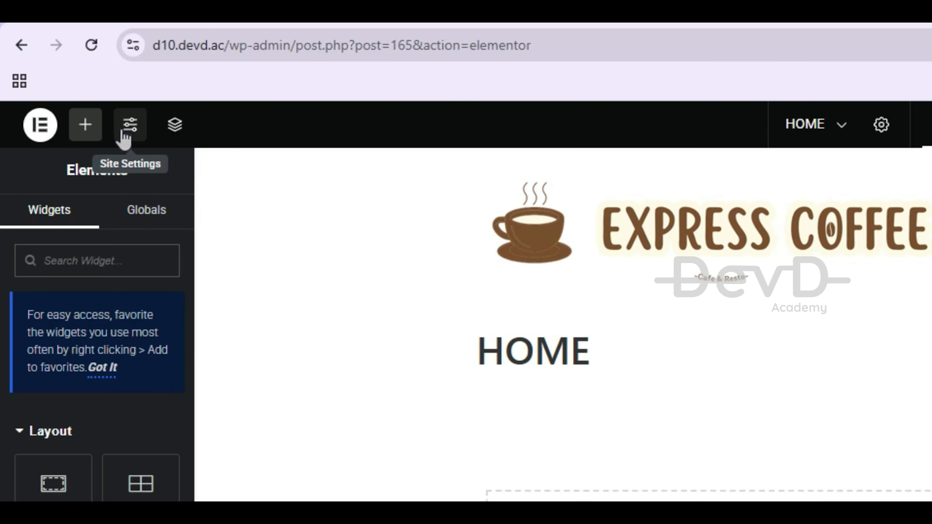
pyautogui.click(65, 73)
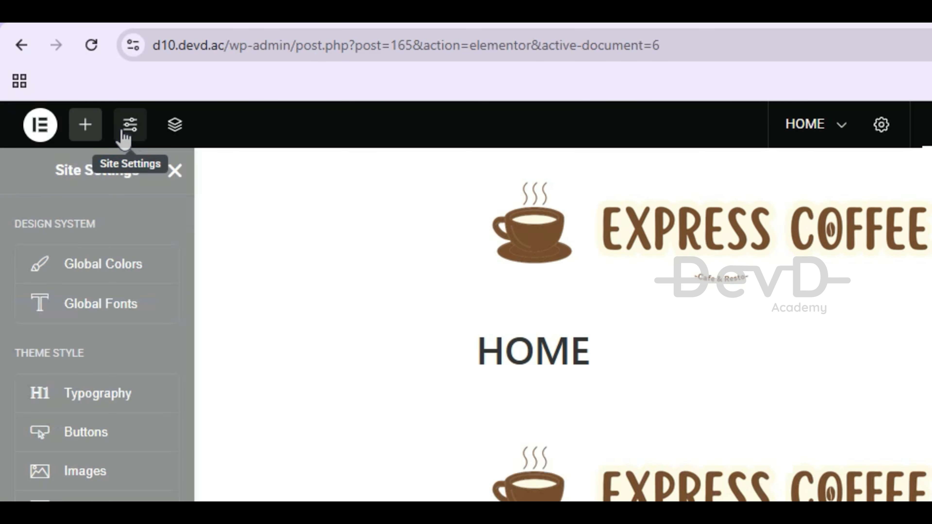
pyautogui.click(114, 266)
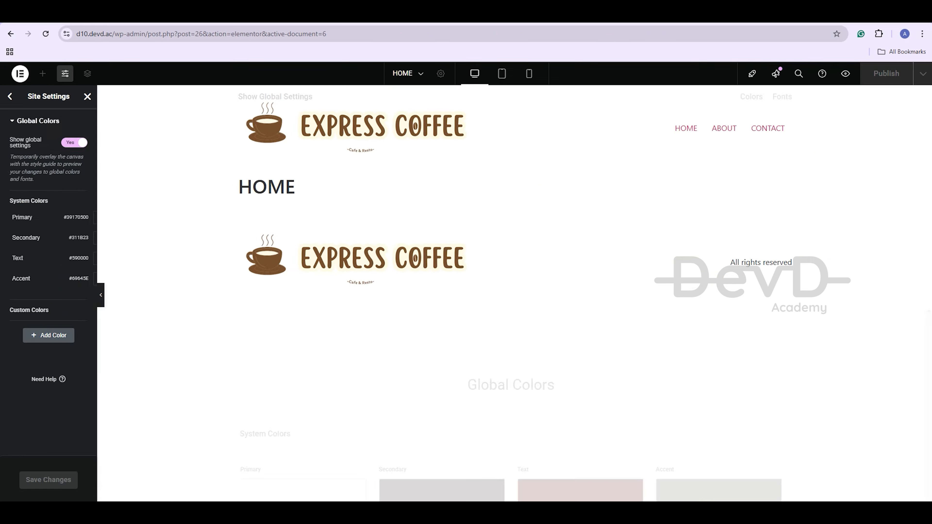
pyautogui.click(303, 273)
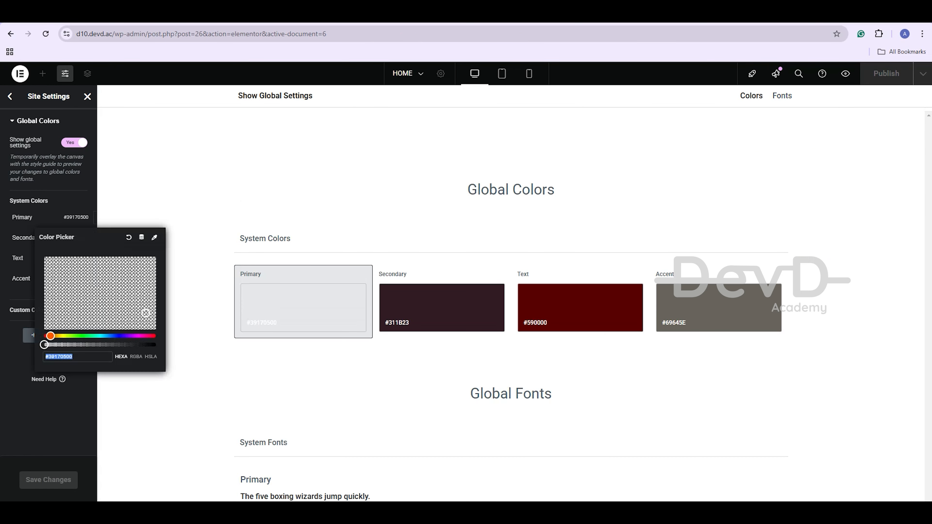
pyautogui.write('#561A06FA')
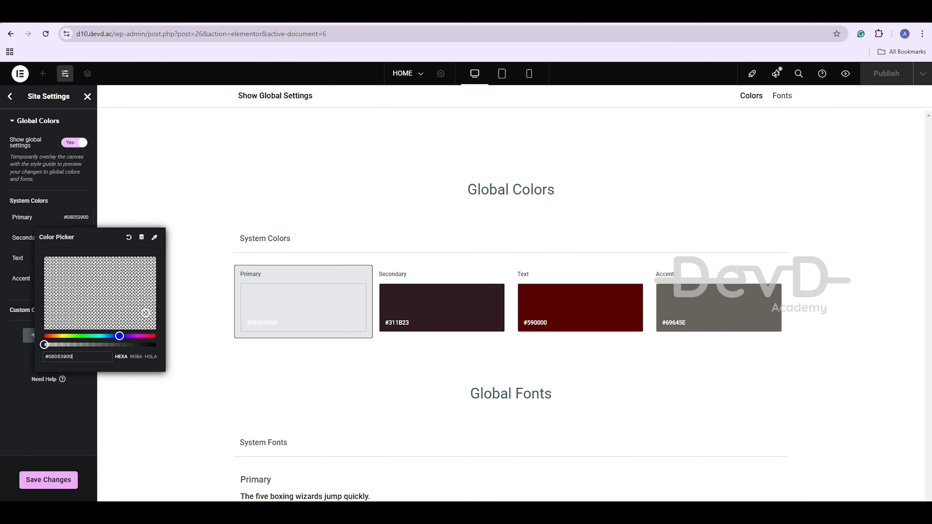
pyautogui.moveTo(147, 305); pyautogui.dragTo(149, 305)
pyautogui.click(442, 307)
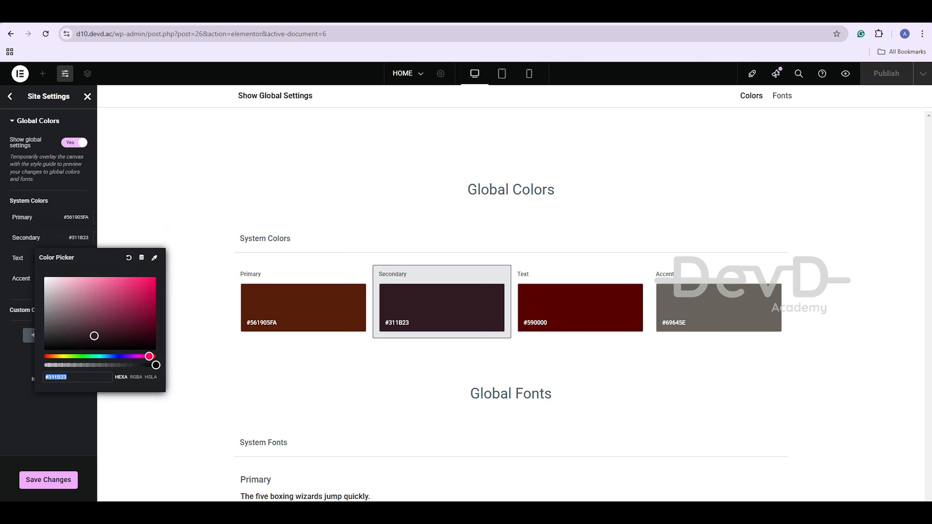
pyautogui.click(142, 285)
# Set Text to #000000 and Accent to #4D4B48, save the colours and close Site Settings
pyautogui.click(580, 308)
pyautogui.write('#000000')
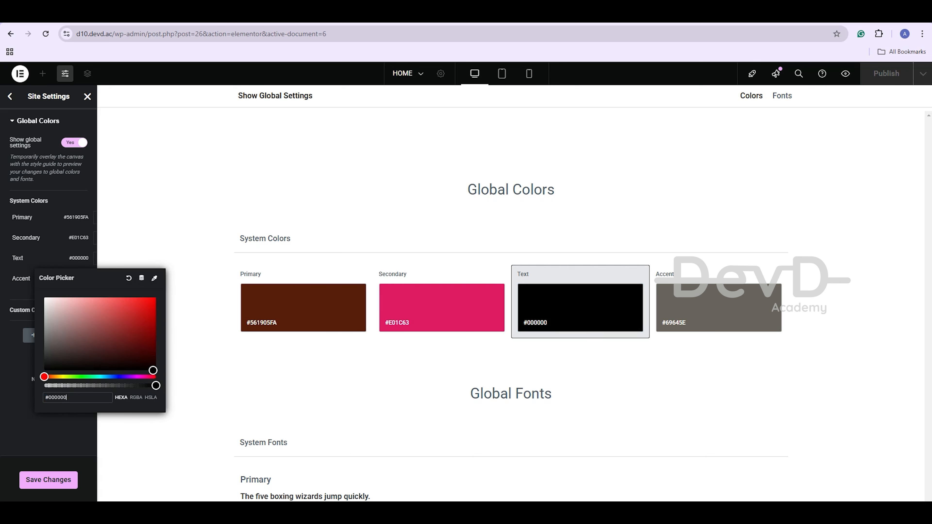
pyautogui.click(719, 307)
pyautogui.write('#4D4B48')
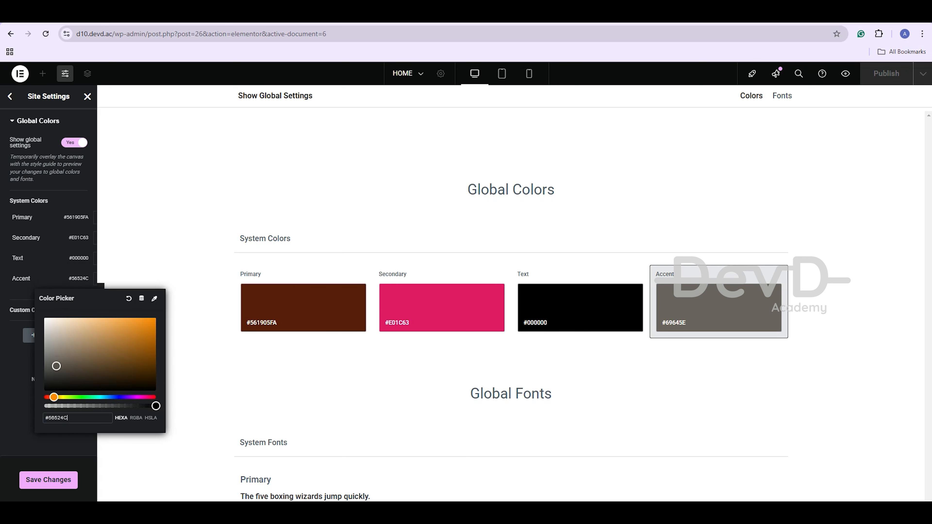
pyautogui.press('Escape')
pyautogui.click(49, 480)
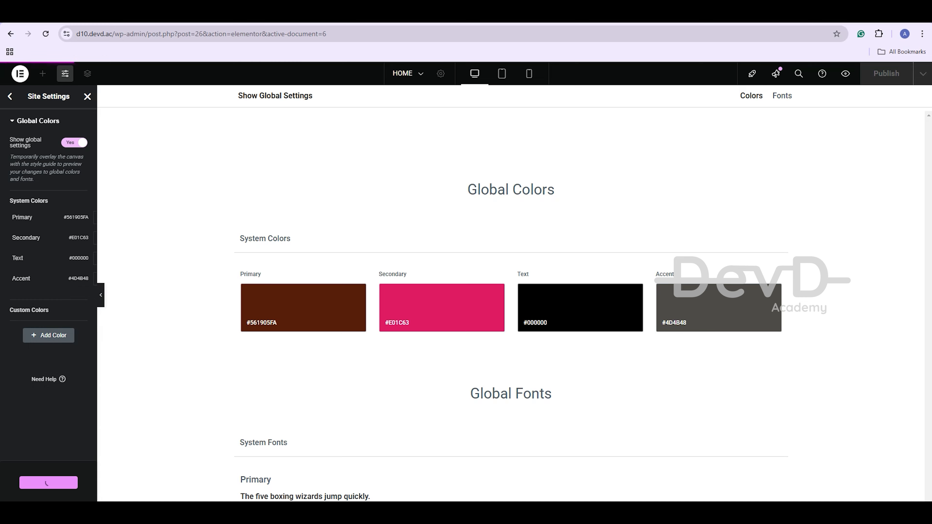
pyautogui.click(10, 96)
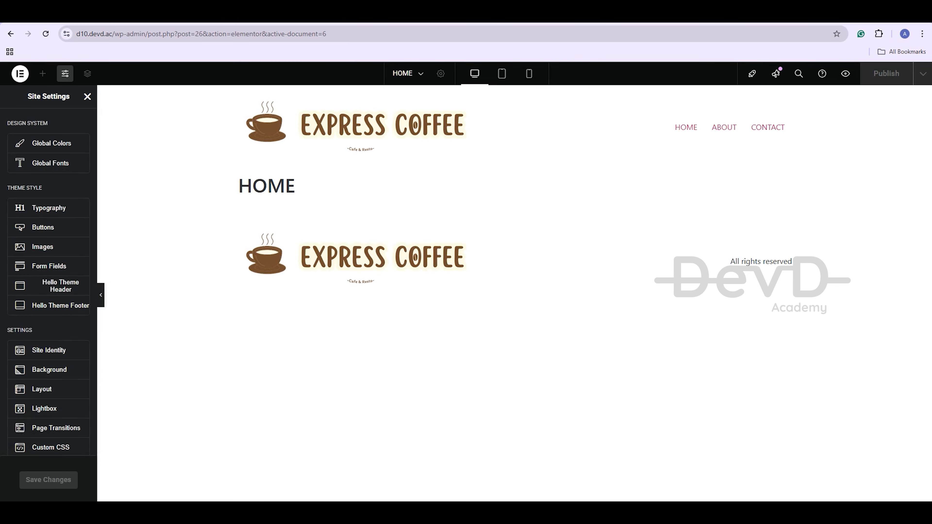
pyautogui.click(88, 97)
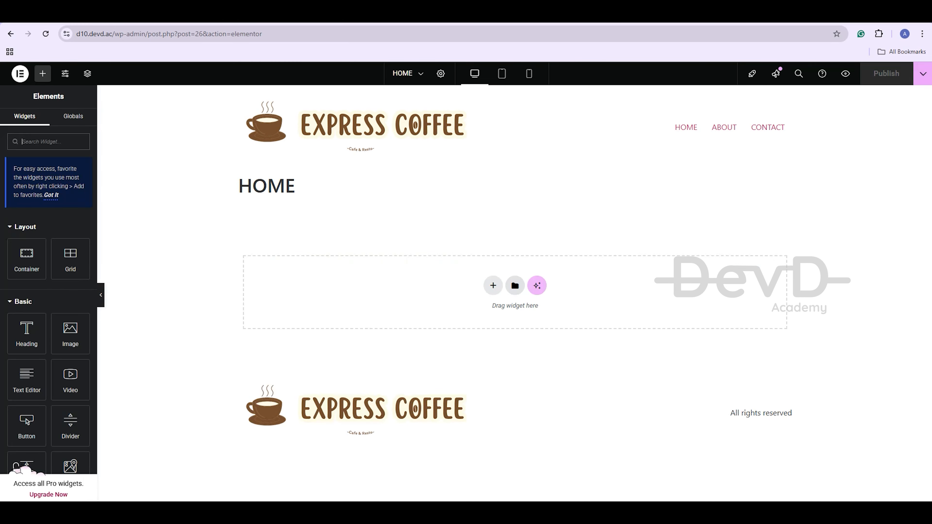
# Insert the first full-page template from the library's Pages tab into HOME and open Page Settings
pyautogui.click(515, 285)
pyautogui.click(443, 99)
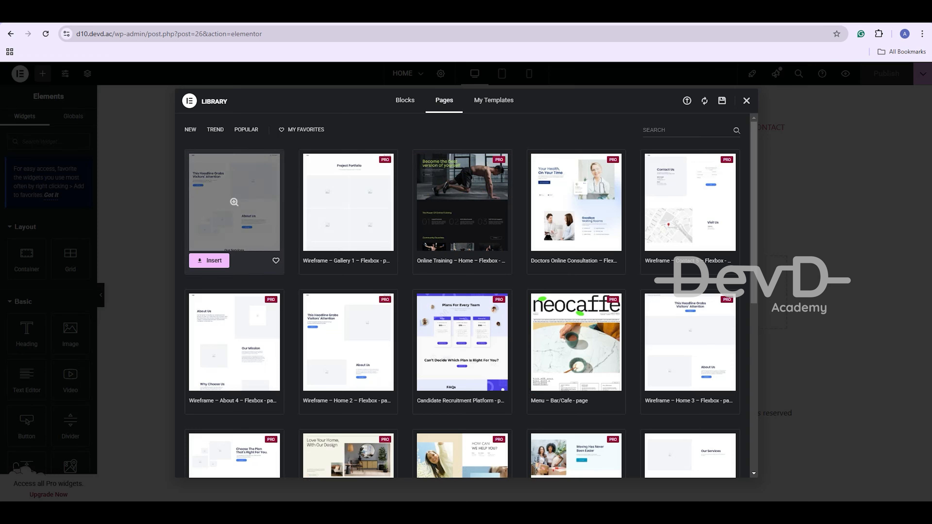
pyautogui.click(233, 205)
pyautogui.click(710, 101)
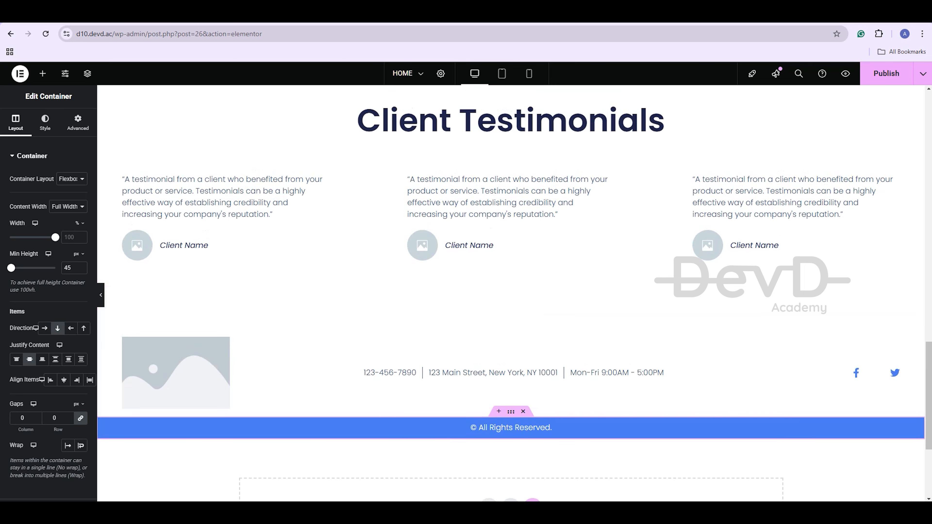
pyautogui.scroll(5, 511, 294)
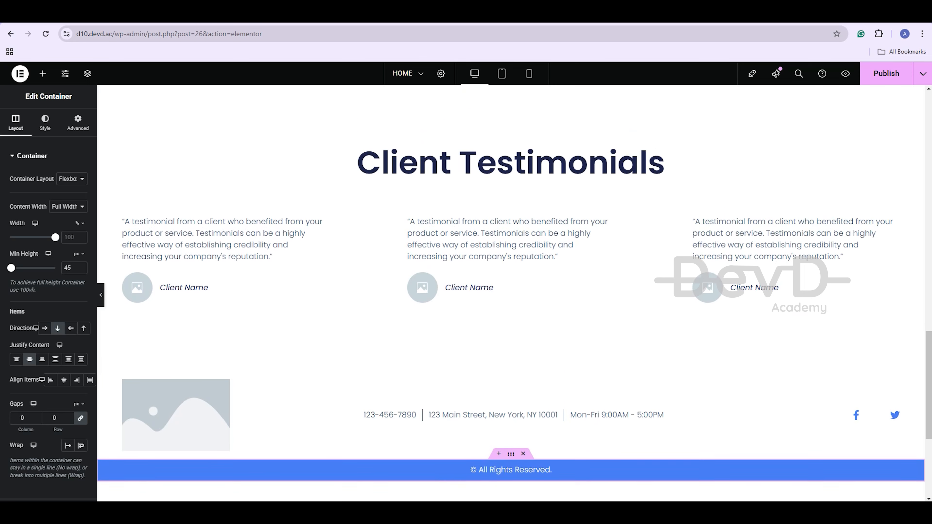
pyautogui.scroll(15, 432, 102)
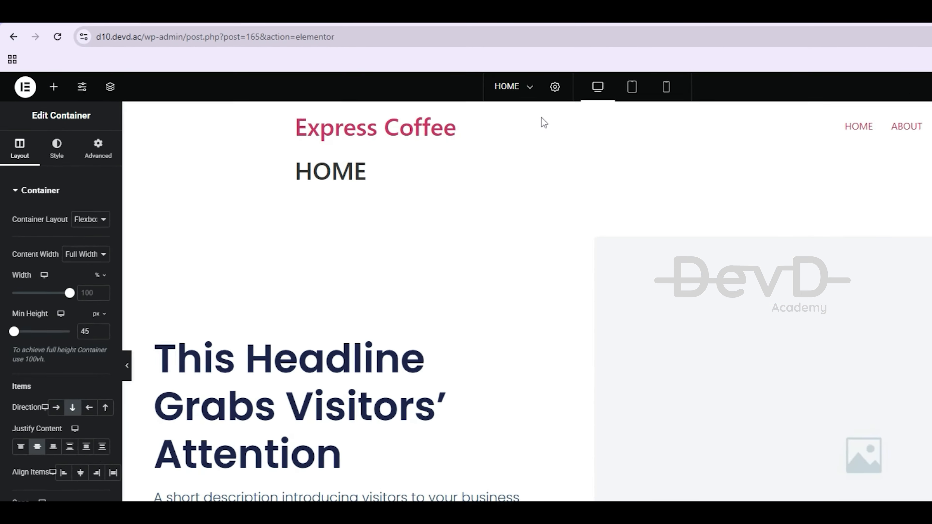
pyautogui.click(554, 87)
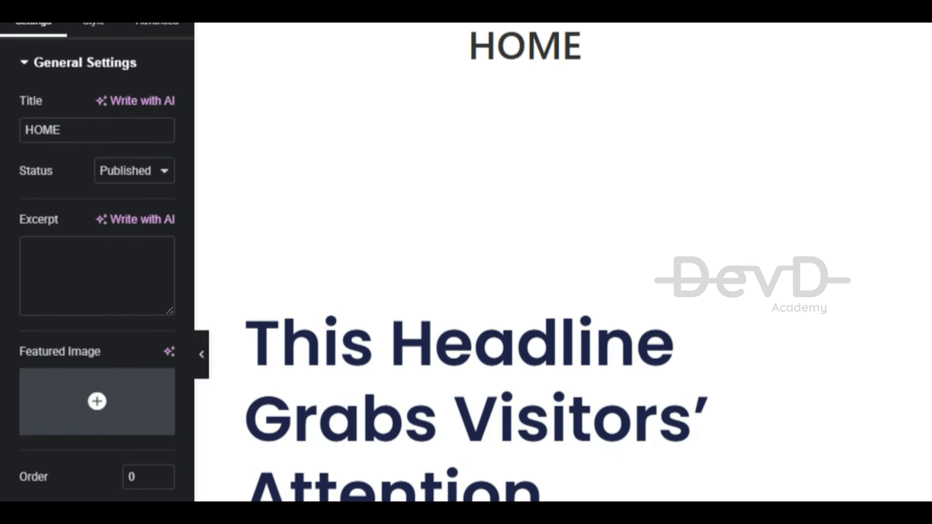
# Hide the HOME title, change the heading to BEST COFFEE SHOPS and paste the new coffee description
pyautogui.click(161, 313)
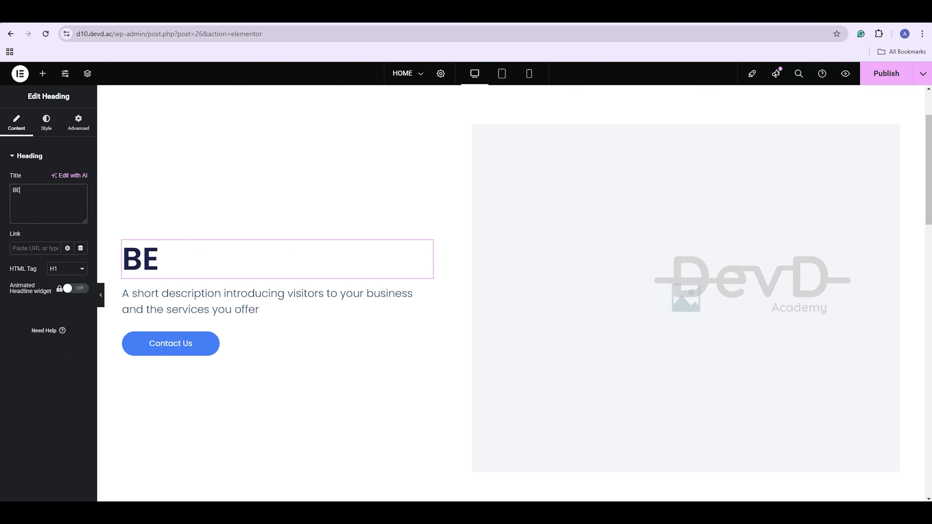
pyautogui.write('ST')
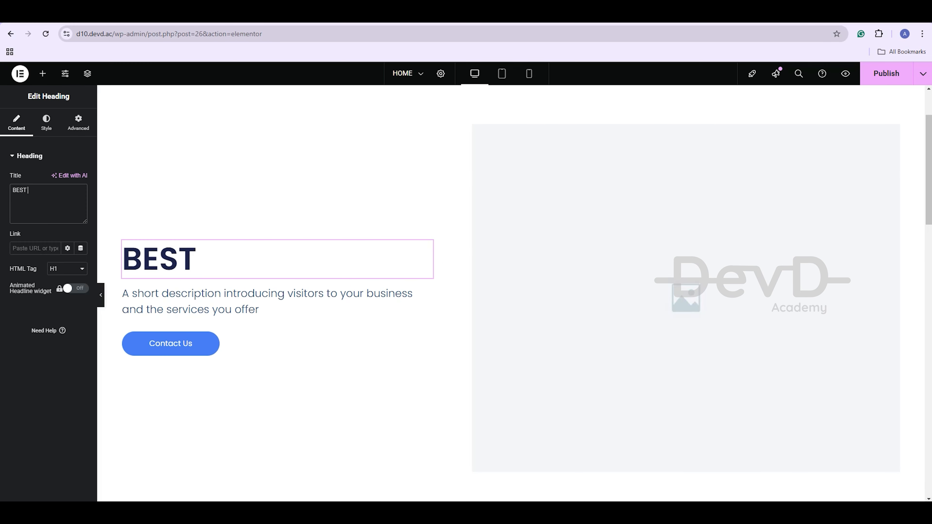
pyautogui.write(' COFF')
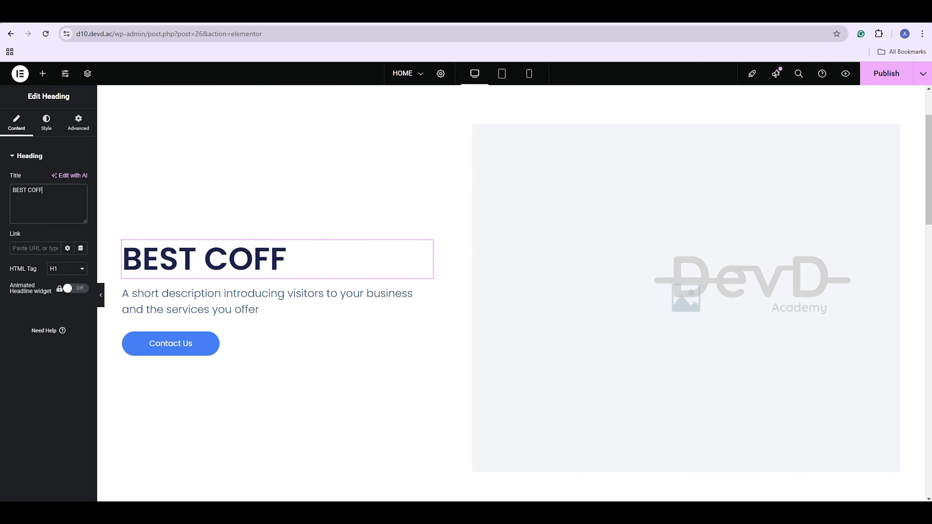
pyautogui.write('EE S')
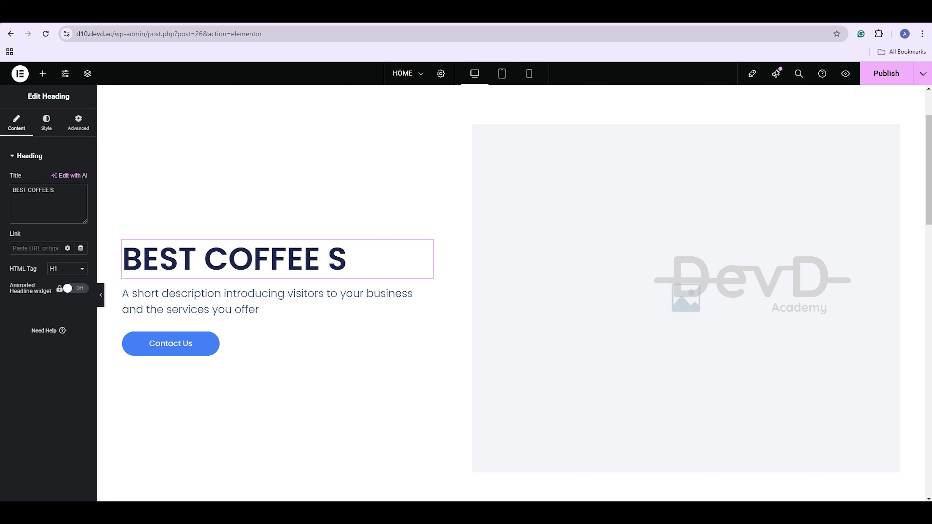
pyautogui.write('HOPS')
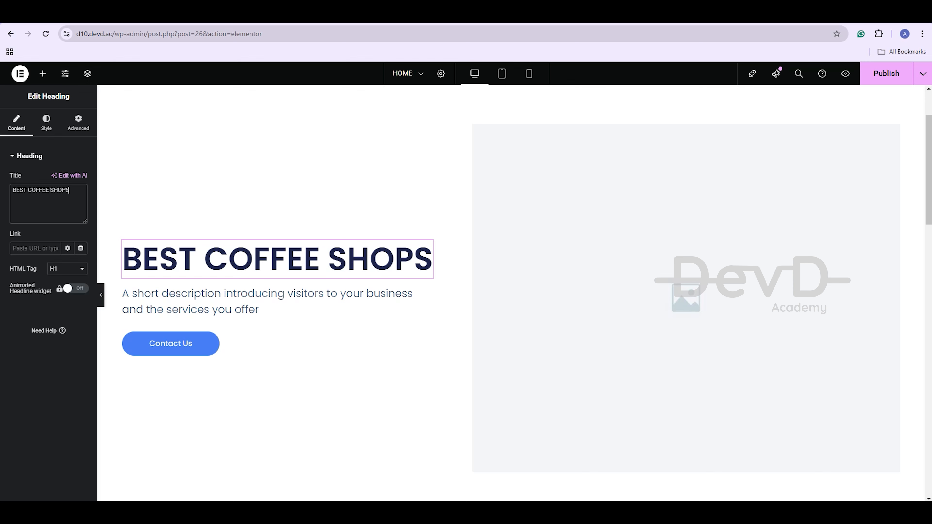
pyautogui.click(235, 301)
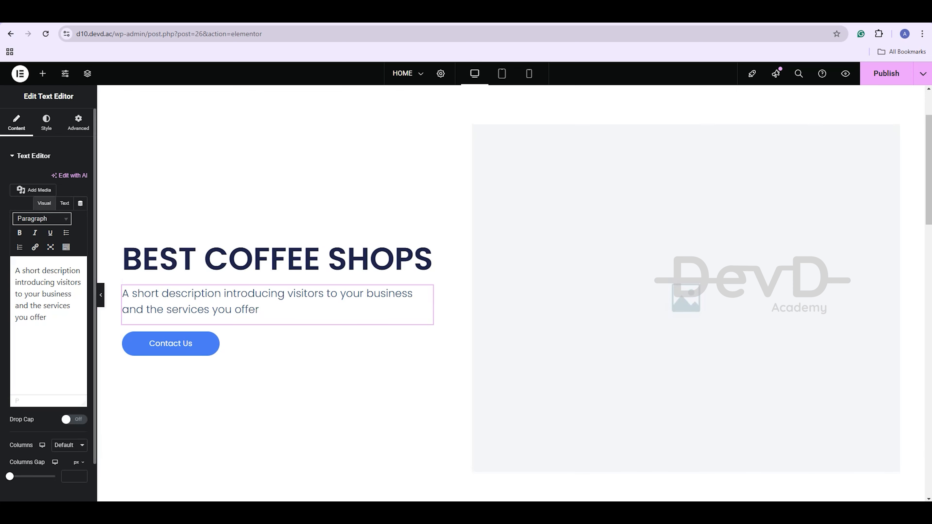
pyautogui.hotkey('ctrl', 'a')
pyautogui.write('Rich, aromatic coffee crafted to energize your day. Perfectly brewed for a delightful experience in every sip.')
pyautogui.scroll(-3, 278, 294)
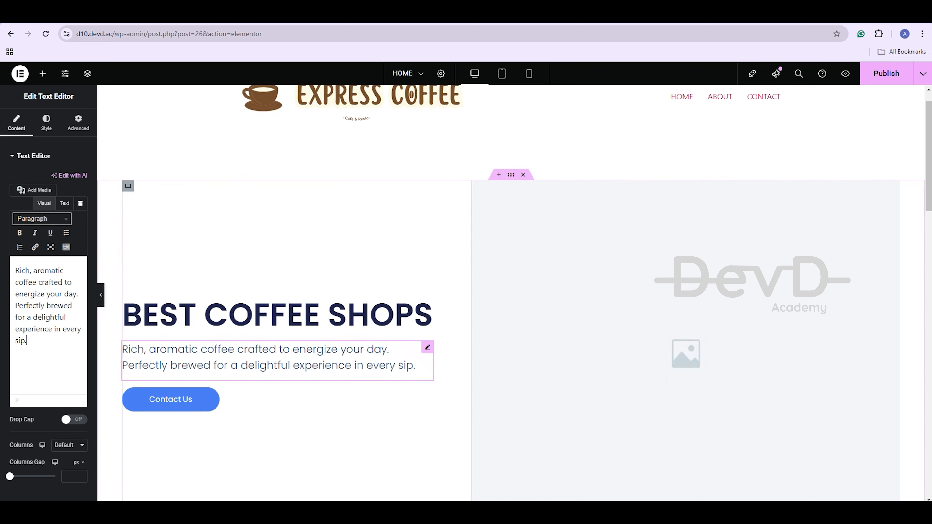
# Set the Contact Us button colour to the global Primary dark brown
pyautogui.click(170, 333)
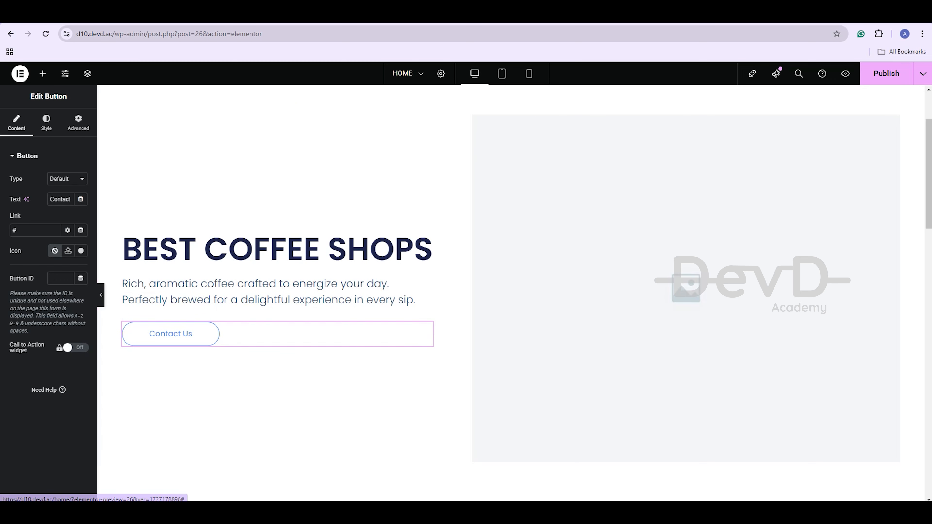
pyautogui.click(46, 123)
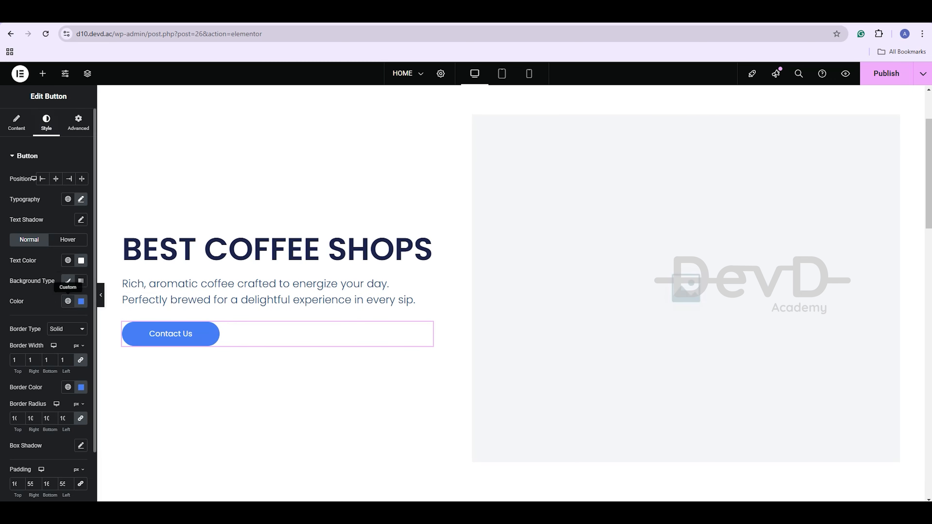
pyautogui.click(68, 301)
pyautogui.click(40, 346)
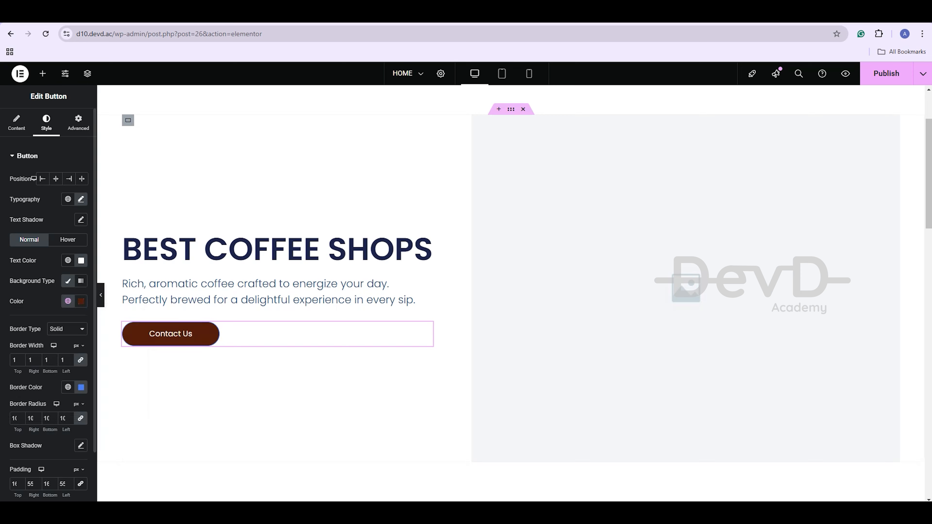
# Replace the hero's placeholder image with the Espresso image from the Media Library
pyautogui.click(686, 288)
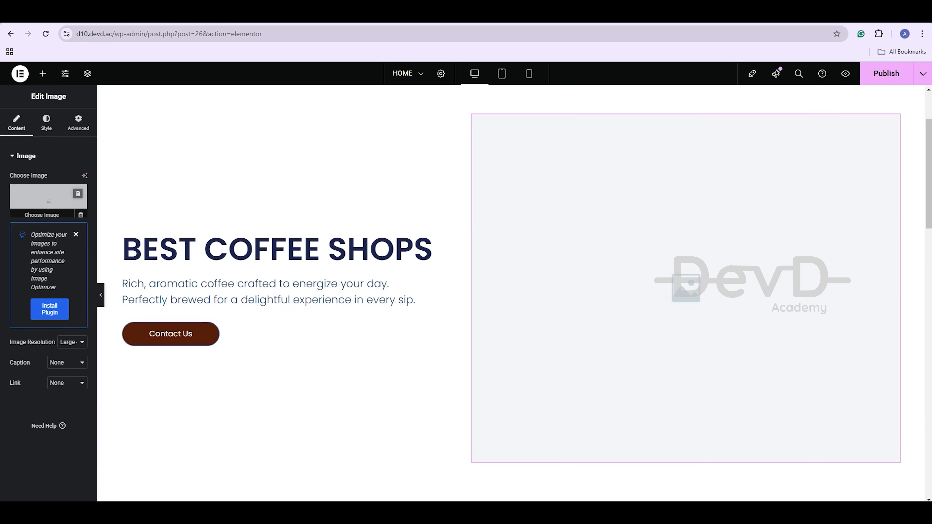
pyautogui.click(49, 202)
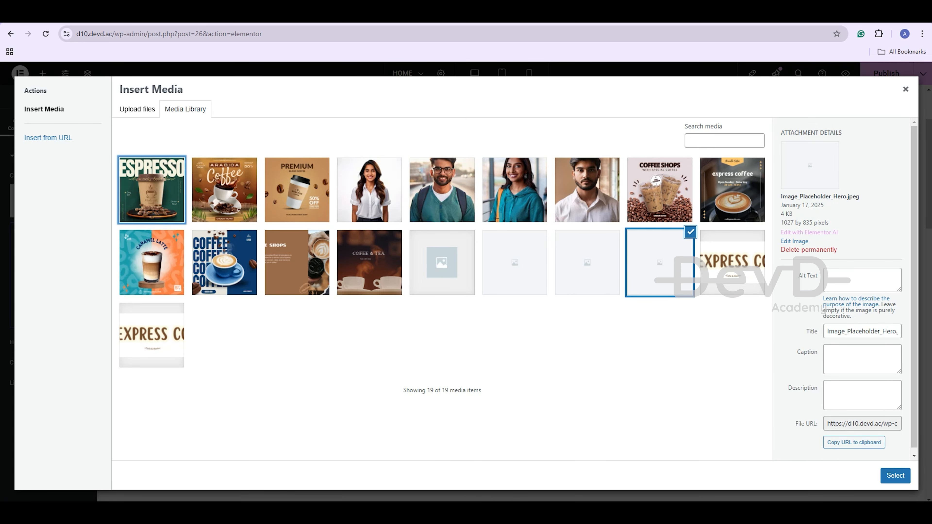
pyautogui.click(151, 190)
pyautogui.click(895, 475)
pyautogui.scroll(-4, 510, 294)
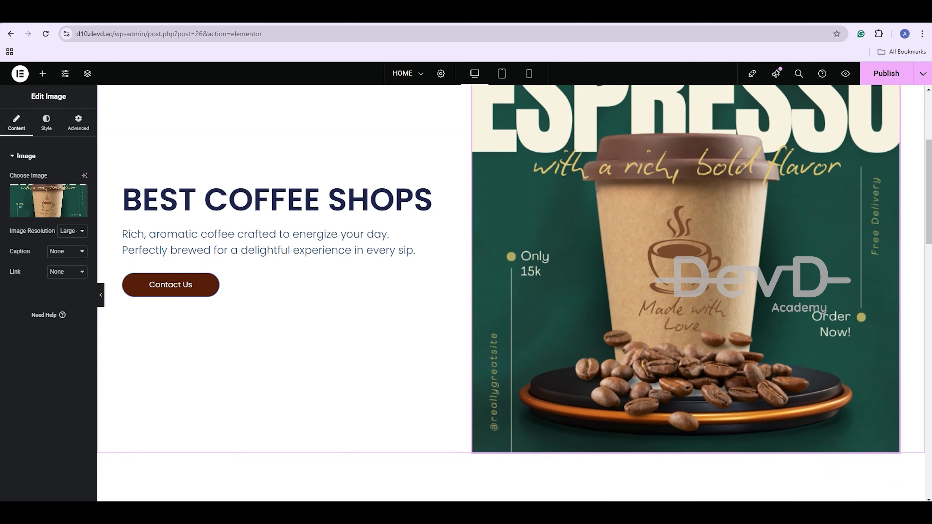
pyautogui.scroll(5, 510, 294)
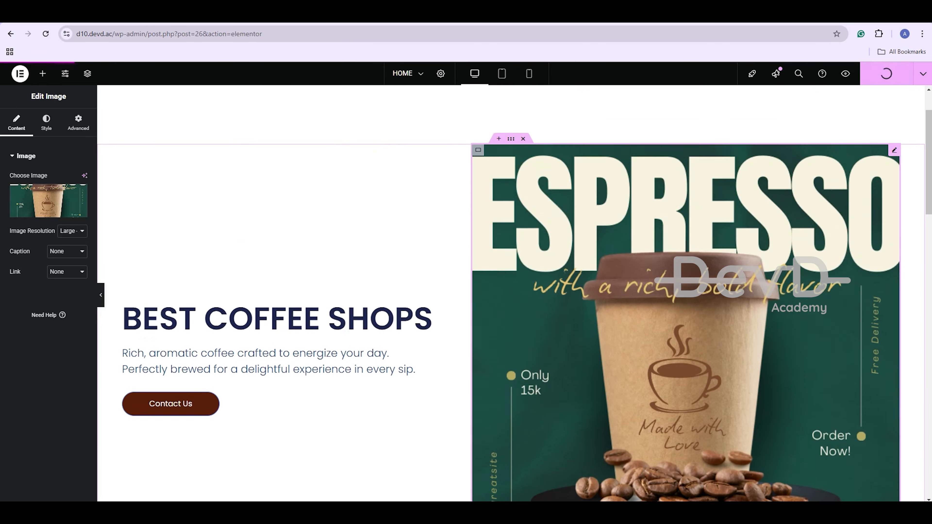
pyautogui.scroll(-12, 510, 293)
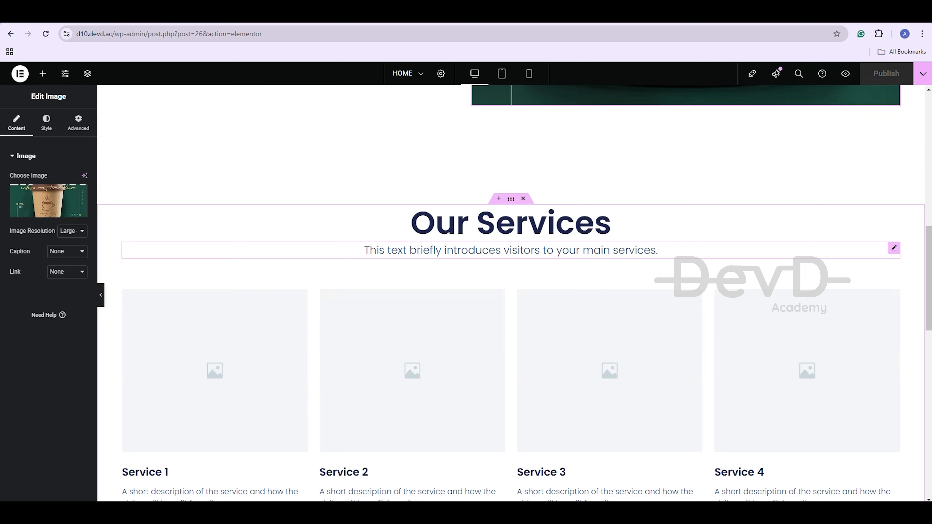
# Replace the Our Services intro text with the pasted premium coffee blurb
pyautogui.click(511, 251)
pyautogui.hotkey('ctrl', 'a')
pyautogui.press('BackSpace')
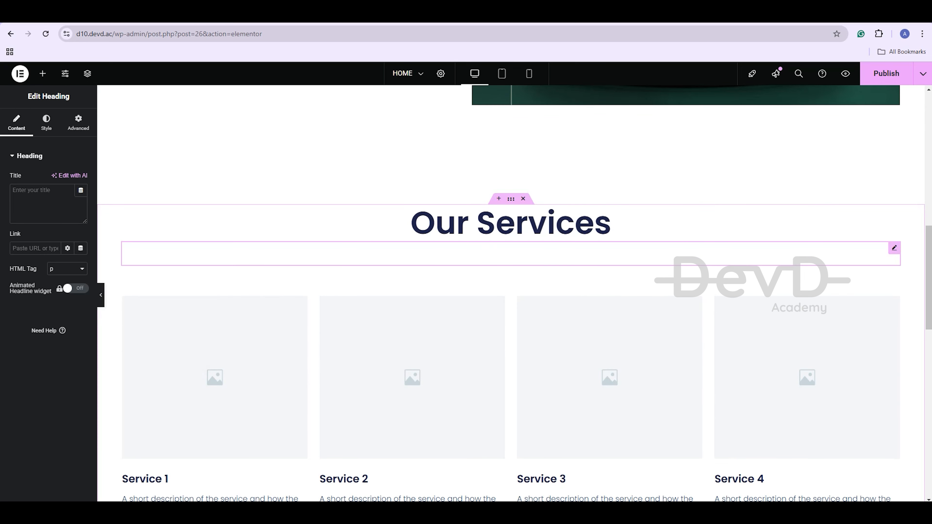
pyautogui.click(41, 198)
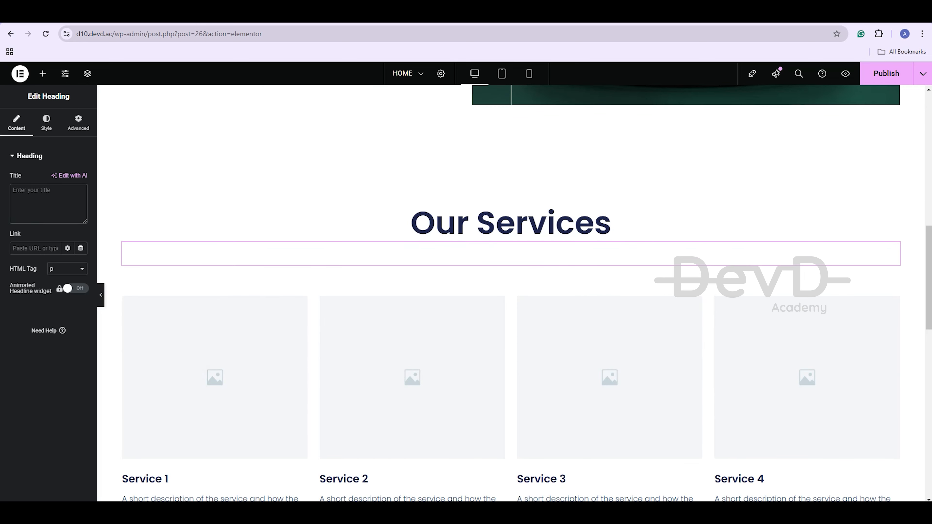
pyautogui.write('Premium coffee blends, quick brewing solutions, personalized flavors, catering services, and expert guidance for an exceptional coffee experience')
pyautogui.scroll(-3, 215, 273)
# Give the first service card the Arabica Coffee image and retitle it ARABICA COFFEE
pyautogui.click(214, 274)
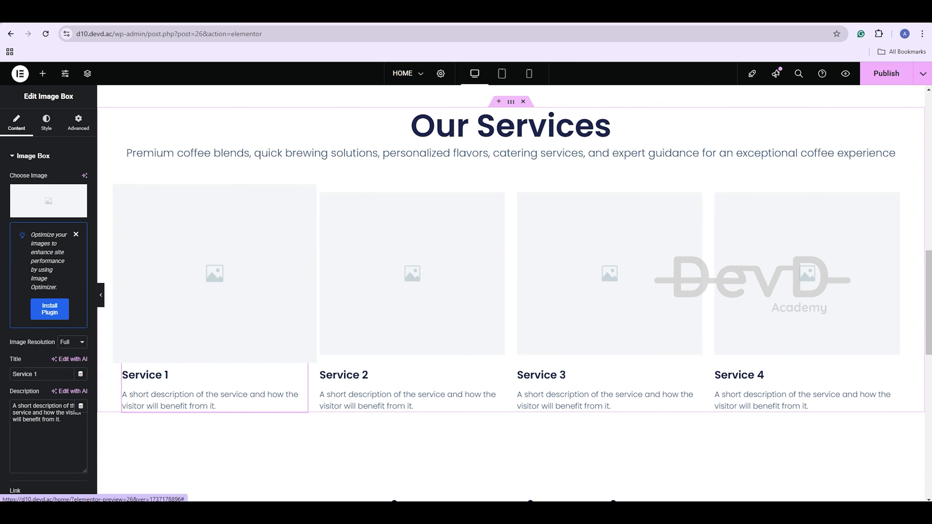
pyautogui.click(49, 200)
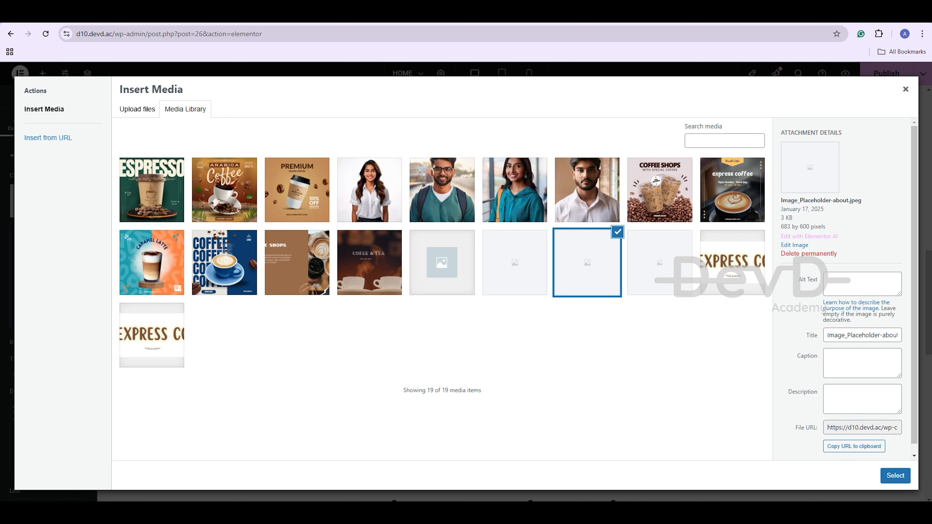
pyautogui.click(224, 190)
pyautogui.click(896, 476)
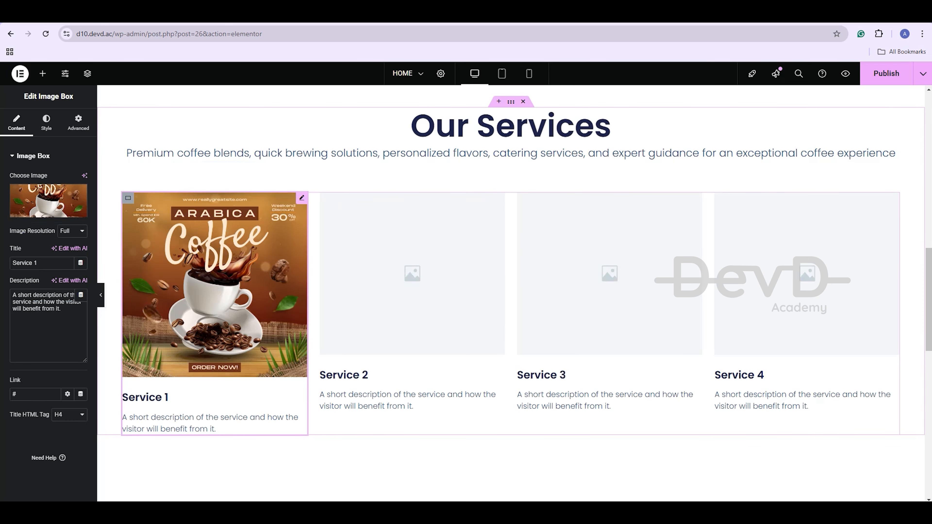
pyautogui.hotkey('ctrl', 'a')
pyautogui.press('BackSpace')
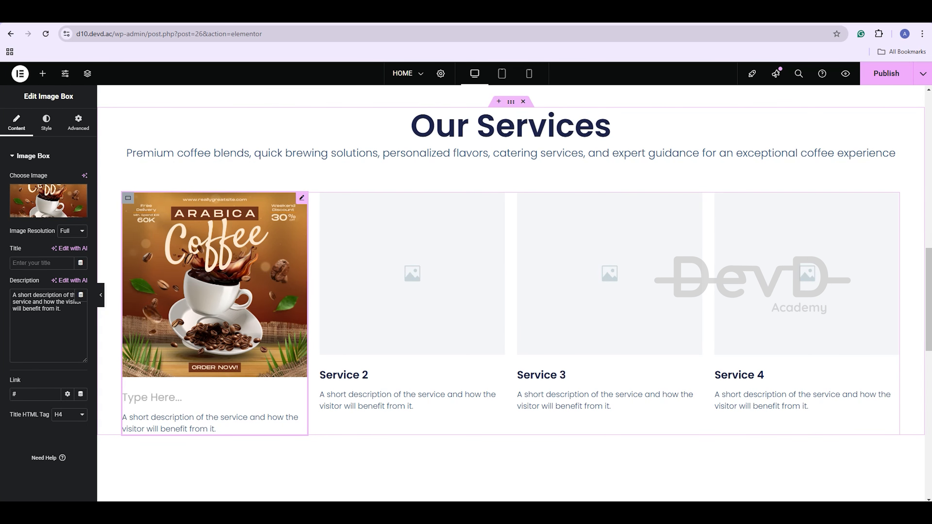
pyautogui.write('ARABICA COFFEE')
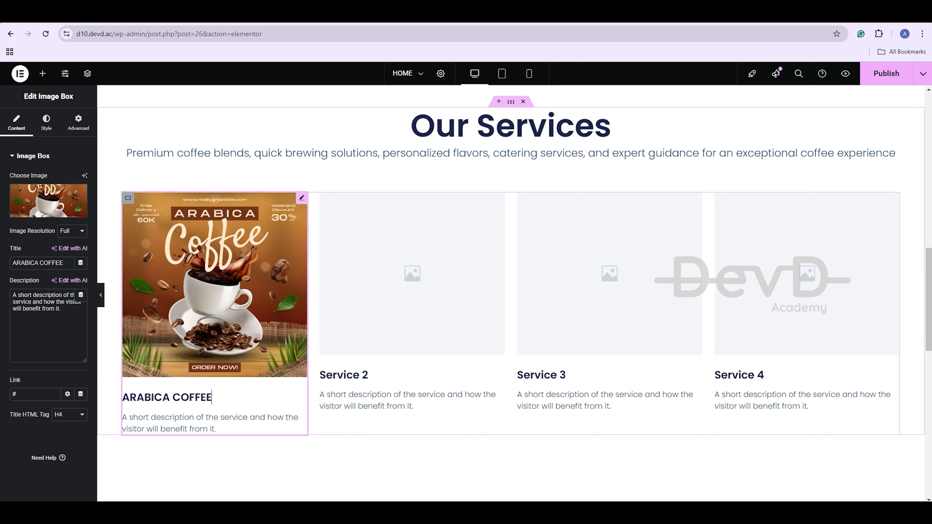
# Paste the Arabica description into the first card, then start choosing the second card's image
pyautogui.scroll(-1, 211, 400)
pyautogui.click(211, 375)
pyautogui.hotkey('ctrl', 'a')
pyautogui.write('Authentic Arabic coffee, a harmonious blend of rich flavors and aromatic spices, offering a traditional and unforgettable experience in every cup.')
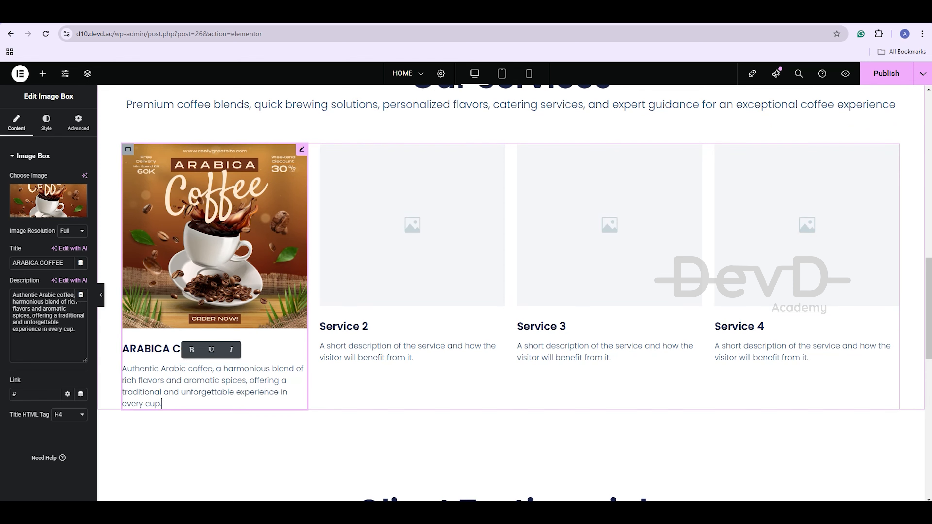
pyautogui.click(422, 235)
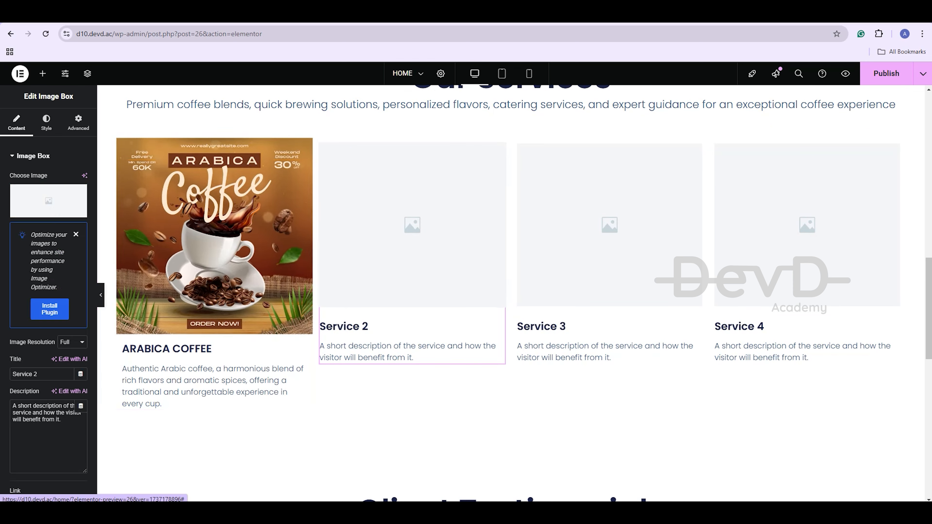
pyautogui.click(48, 201)
# Make the second service card ESPRESSO with the Espresso picture and its pasted description
pyautogui.click(152, 189)
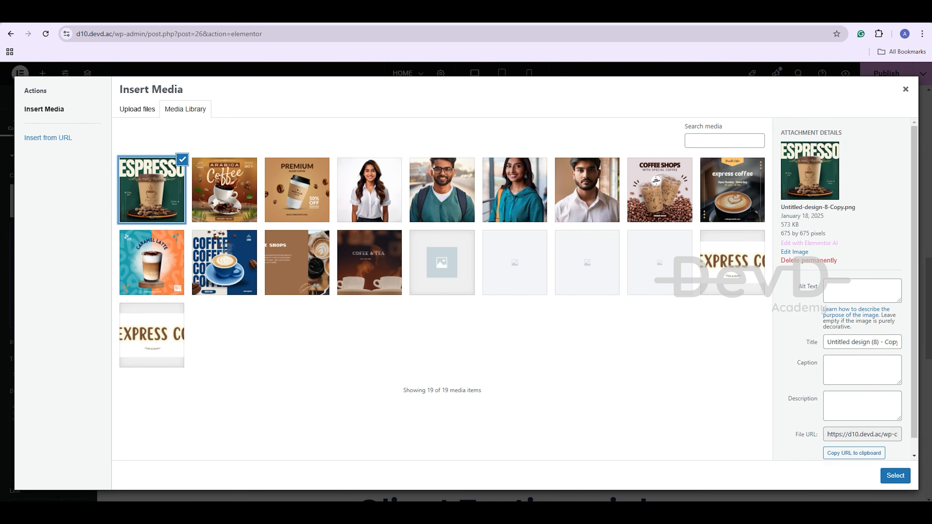
pyautogui.click(895, 475)
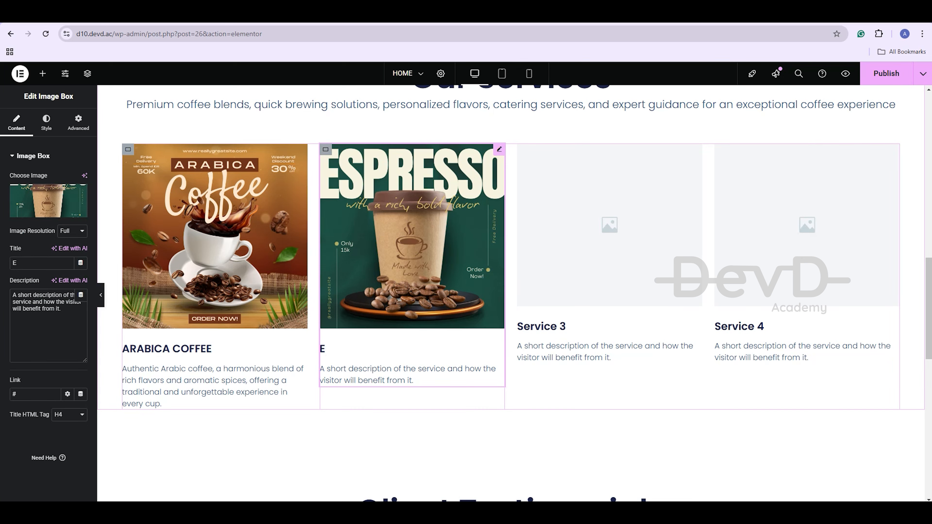
pyautogui.write('ESPRESSO')
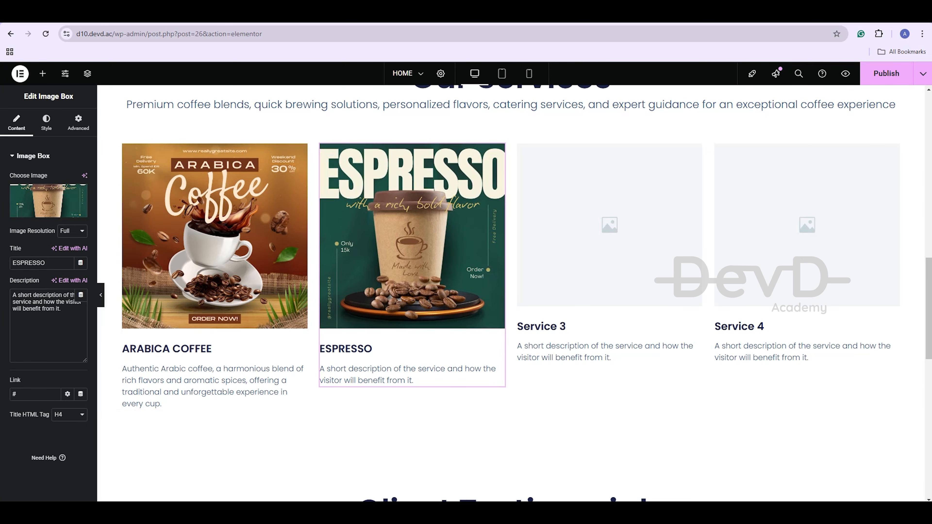
pyautogui.click(46, 308)
pyautogui.hotkey('ctrl', 'a')
pyautogui.write('Bold and intense espresso, perfectly brewed to deliver a rich, velvety shot of pure coffee indulgence with every sip')
pyautogui.scroll(1, 610, 273)
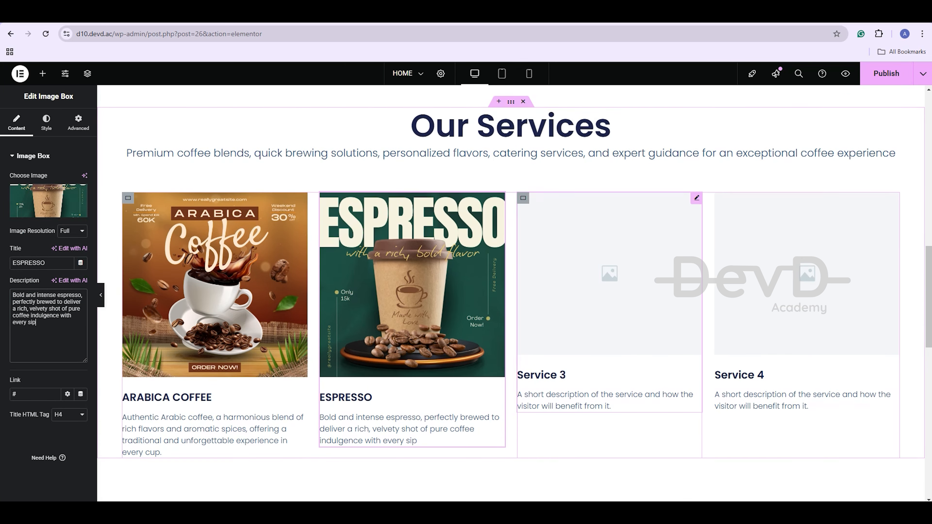
# Make the third card PREMIUM BLEND COFFEE with the Premium coffee picture and its description
pyautogui.click(609, 273)
pyautogui.click(48, 201)
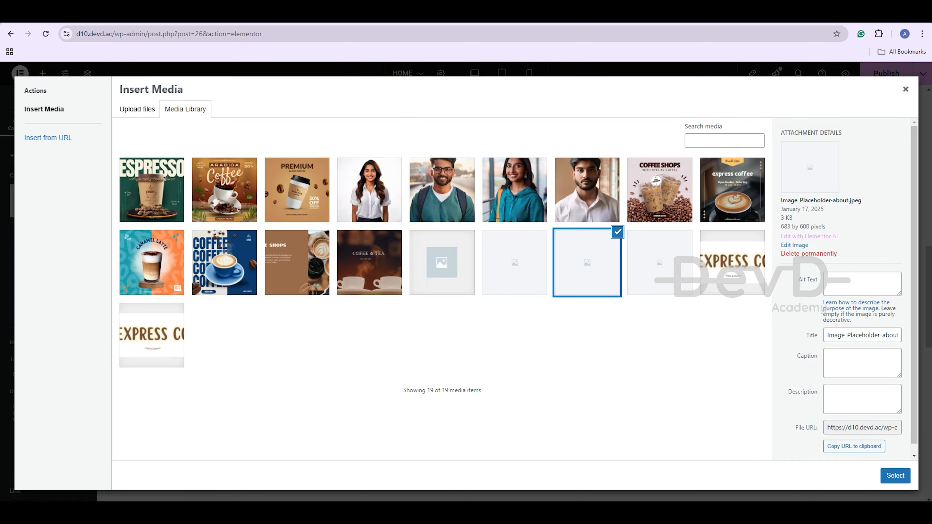
pyautogui.click(297, 191)
pyautogui.click(896, 476)
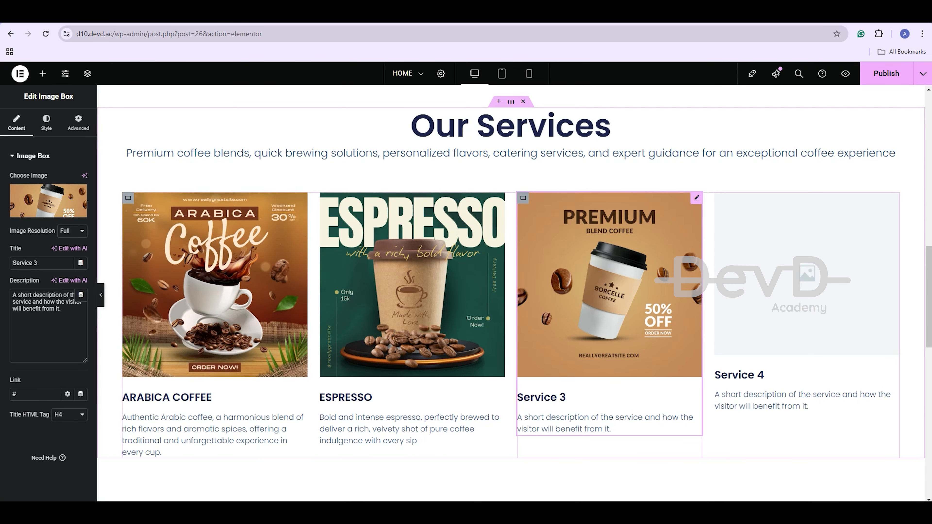
pyautogui.hotkey('ctrl', 'a')
pyautogui.press('BackSpace')
pyautogui.write('P')
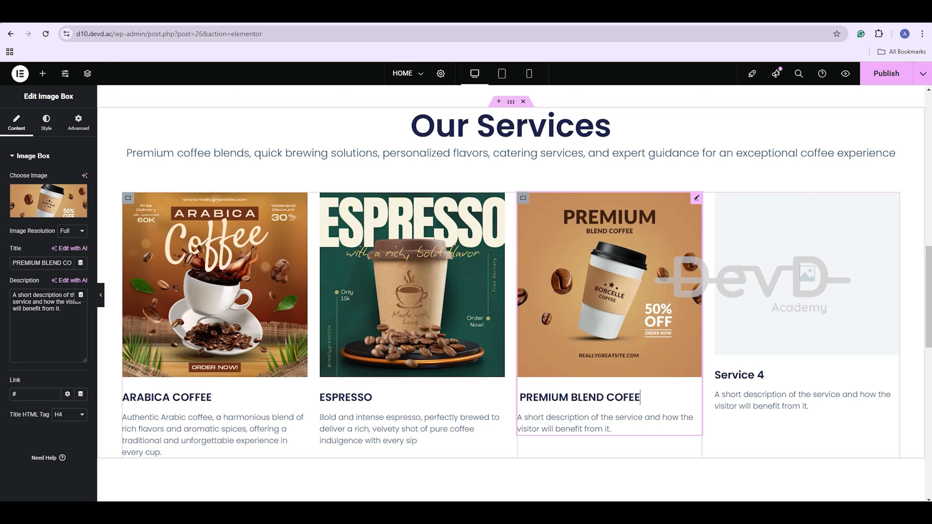
pyautogui.write('REMIUM BLEND COFFEE')
pyautogui.click(43, 316)
pyautogui.hotkey('ctrl', 'a')
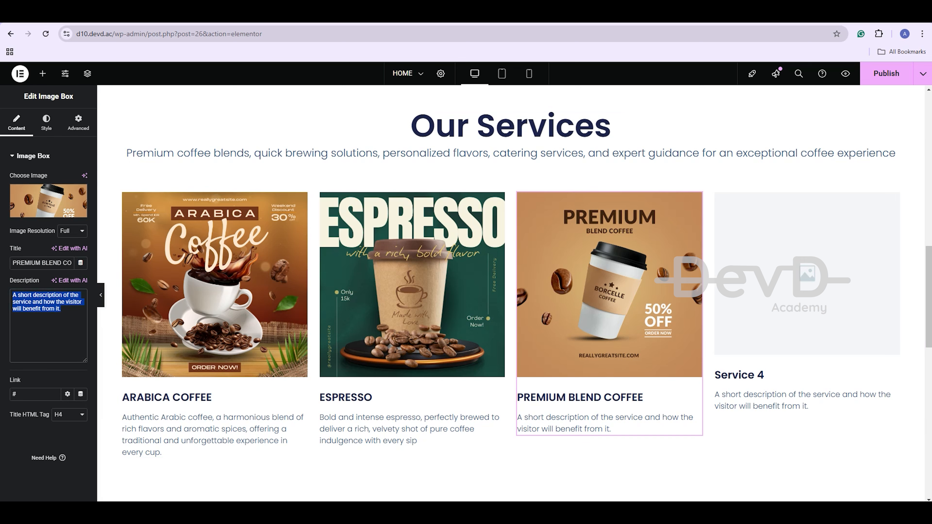
pyautogui.write('Exquisite premium blend coffee, expertly crafted from the finest beans, delivering a smooth, full-bodied flavor with a rich aroma.')
# Make the fourth card CARMEL LATTE with the Caramel Latte picture and description, then publish the page
pyautogui.click(788, 294)
pyautogui.click(48, 200)
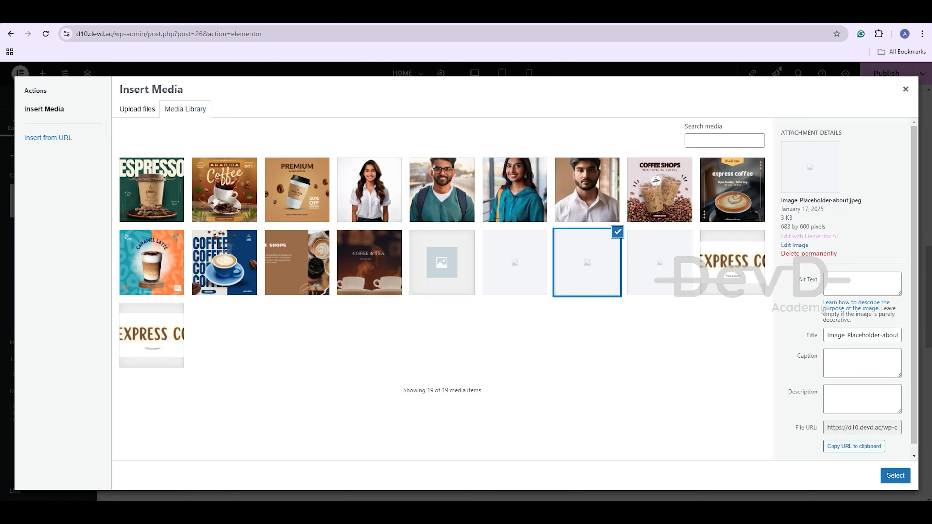
pyautogui.click(152, 262)
pyautogui.click(895, 475)
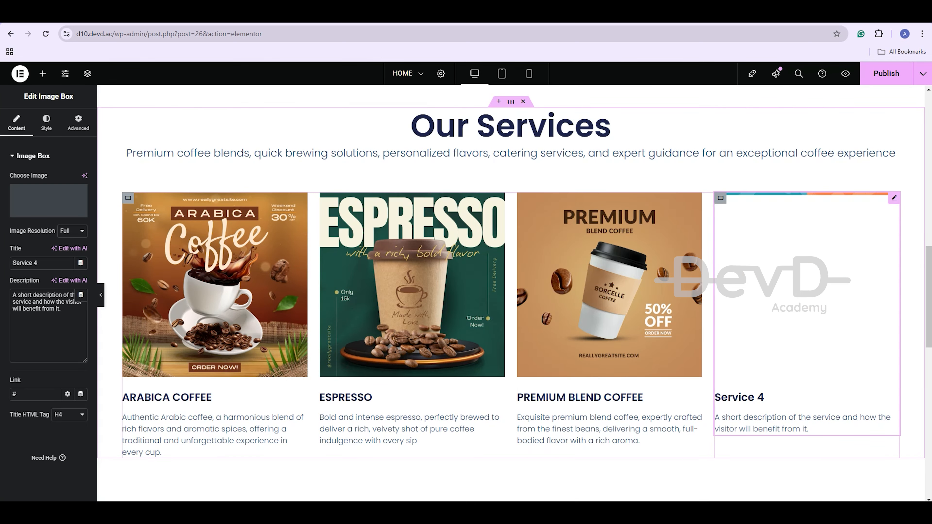
pyautogui.click(757, 397)
pyautogui.hotkey('ctrl', 'a')
pyautogui.write('CARM')
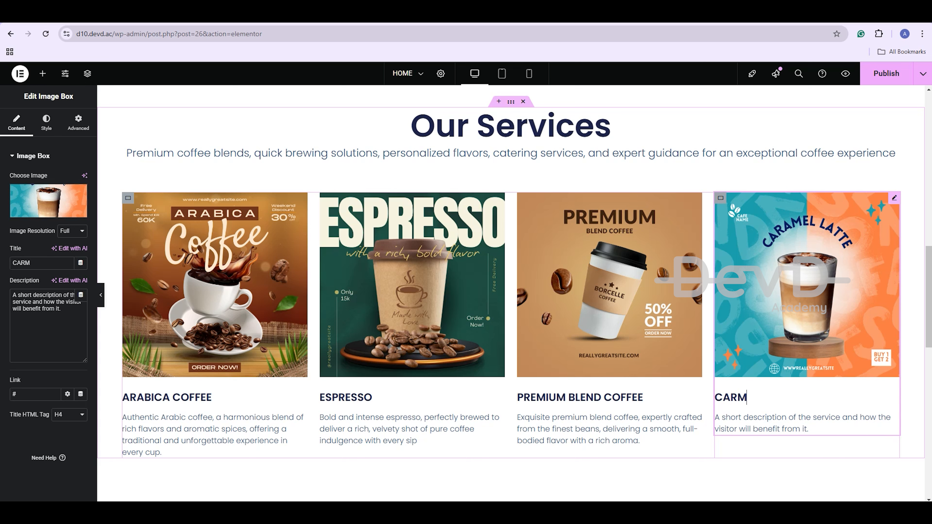
pyautogui.write('EL LATTE')
pyautogui.hotkey('ctrl', 'a')
pyautogui.write('Creamy caramel latte, a perfect harmony of rich espresso, velvety steamed milk, and sweet caramel syrup in every sip.')
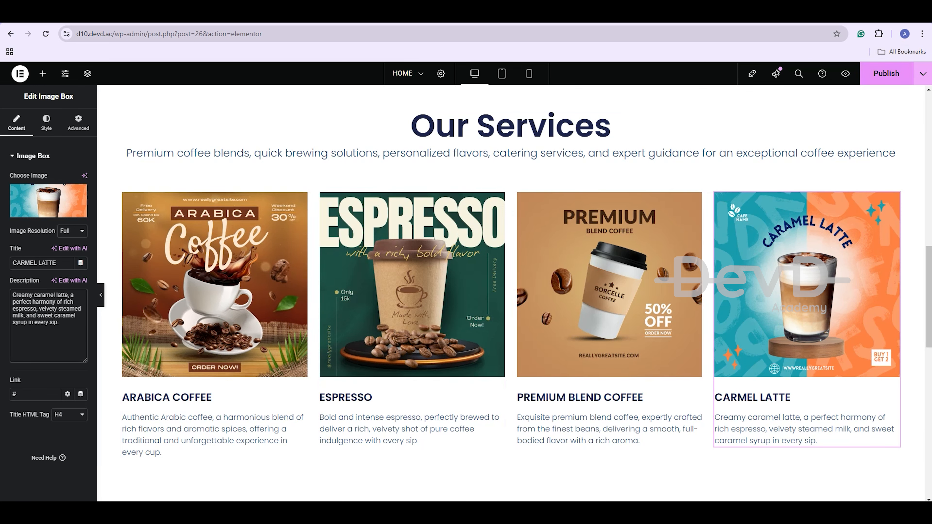
pyautogui.click(886, 74)
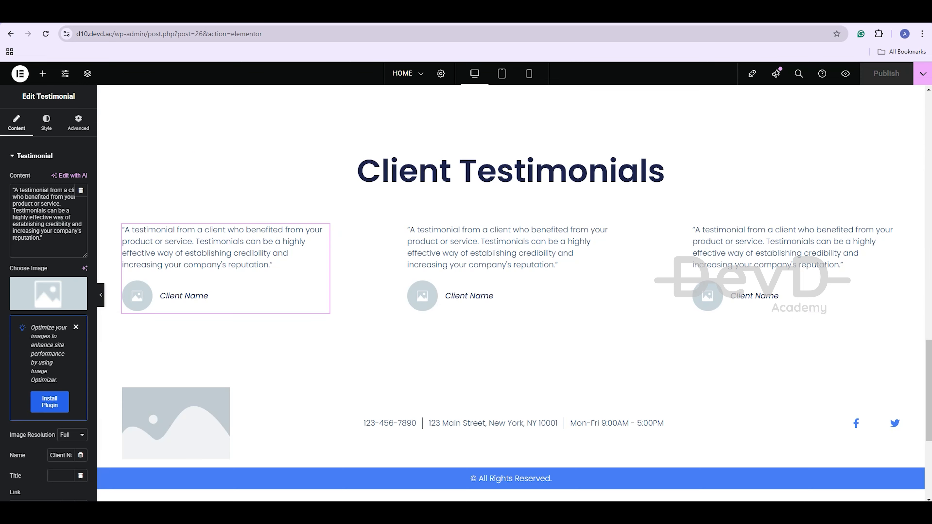
# Fill the first testimonial with the starred caramel latte review and the photo of the woman in white
pyautogui.hotkey('ctrl', 'a')
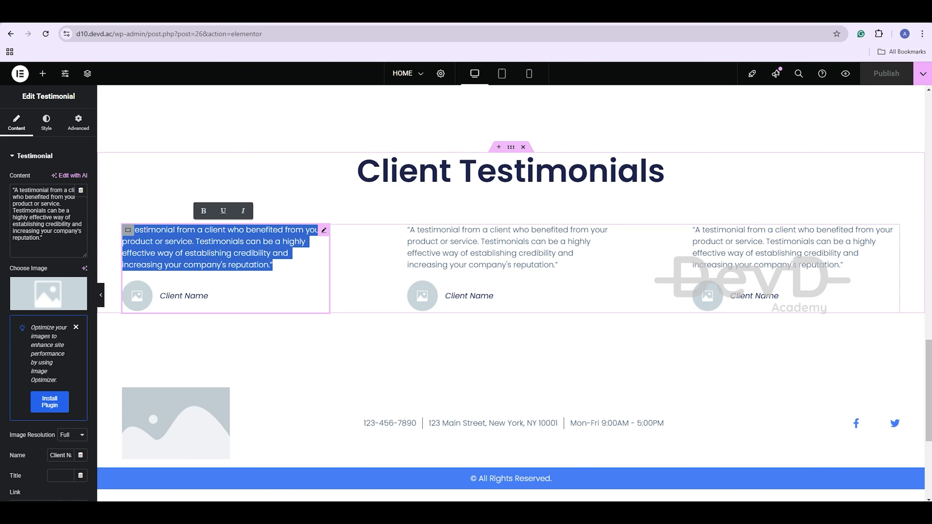
pyautogui.write('⭐⭐⭐⭐ "Absolutely loved the caramel latte! The perfect balance of sweetness and coffee. Will definitely be coming back!"')
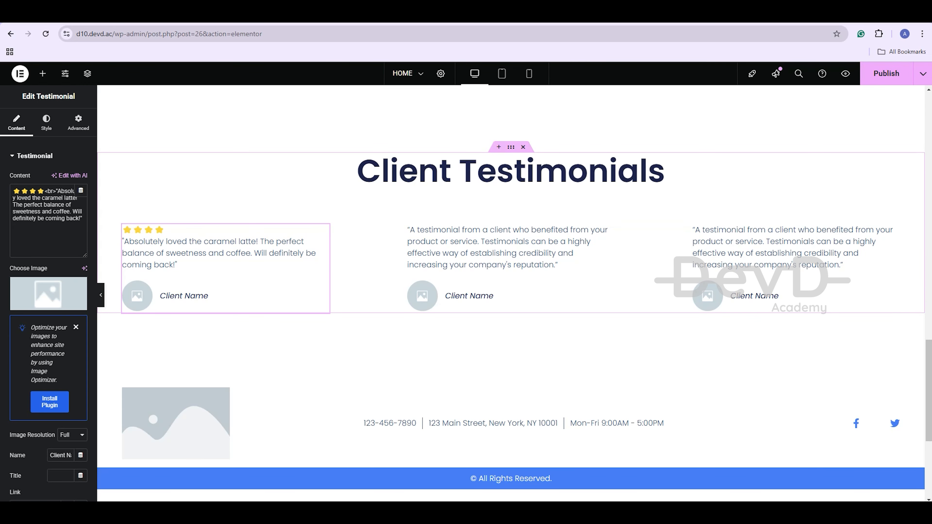
pyautogui.click(48, 303)
pyautogui.click(369, 190)
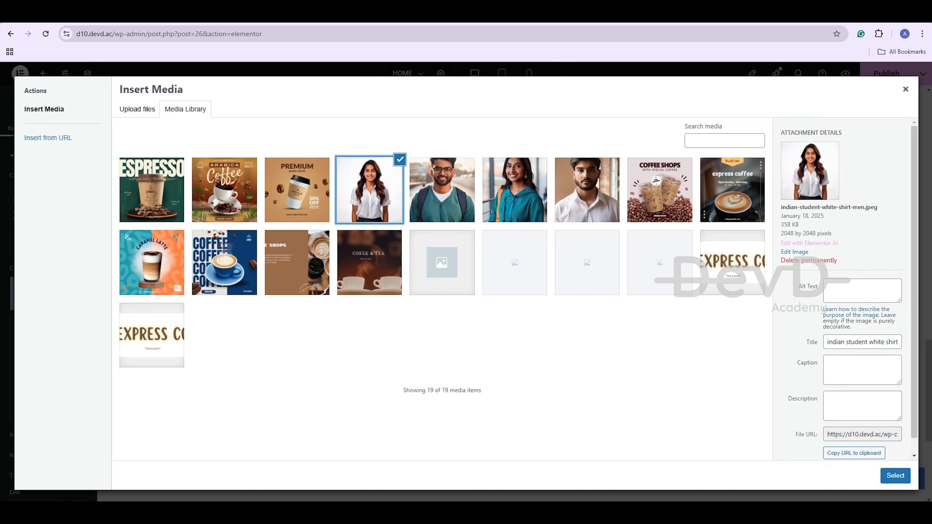
pyautogui.click(895, 476)
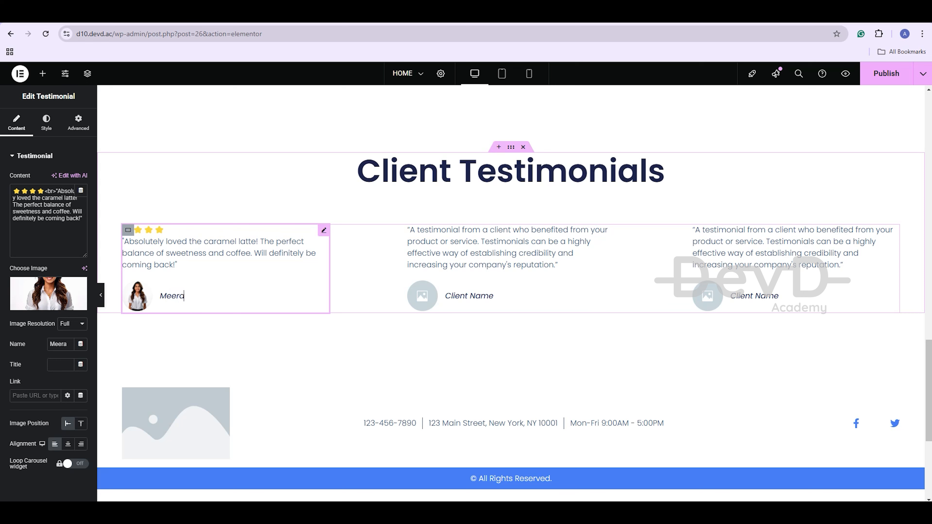
# Give the second testimonial the five-star espresso review and the bespectacled man's photo
pyautogui.click(506, 254)
pyautogui.click(46, 220)
pyautogui.hotkey('ctrl', 'a')
pyautogui.write('⭐⭐⭐⭐⭐<br>"The espresso is bold and smooth, just how I like it. Exceptional service and top-notch quality!"')
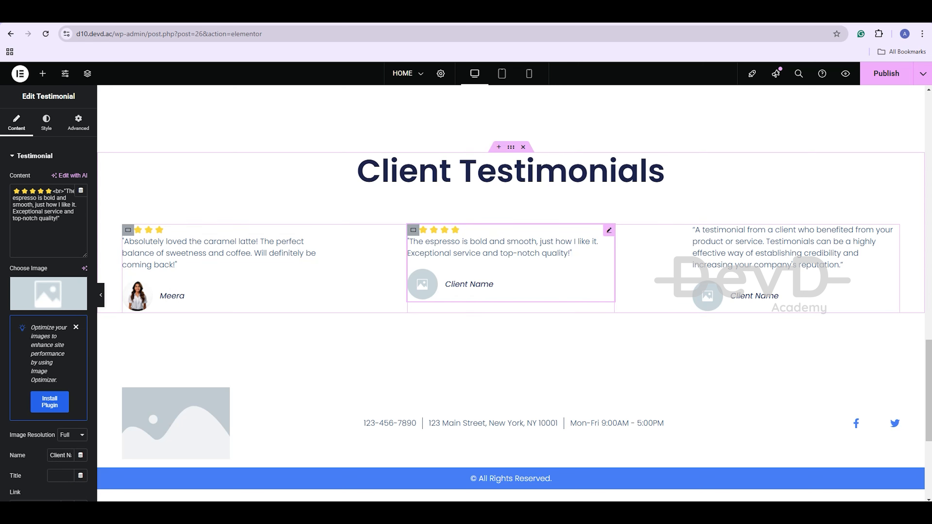
pyautogui.click(48, 292)
pyautogui.click(441, 190)
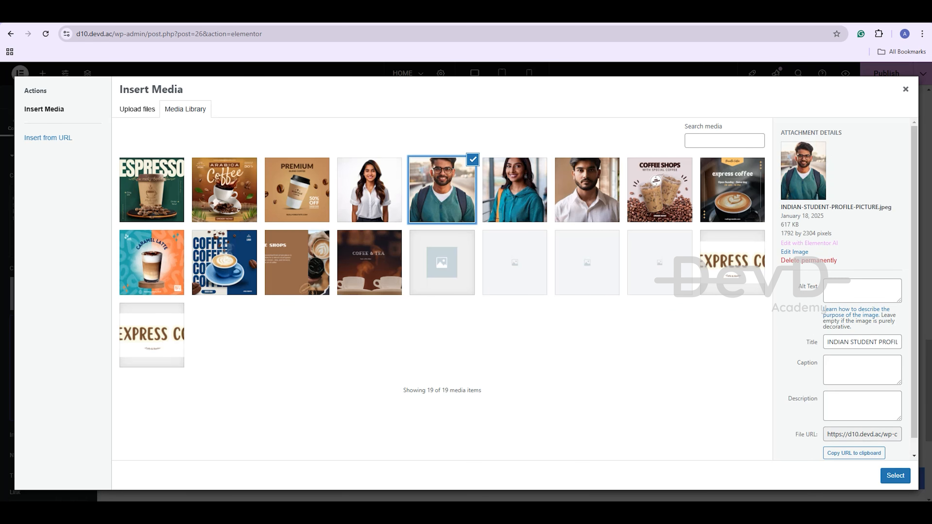
pyautogui.click(895, 476)
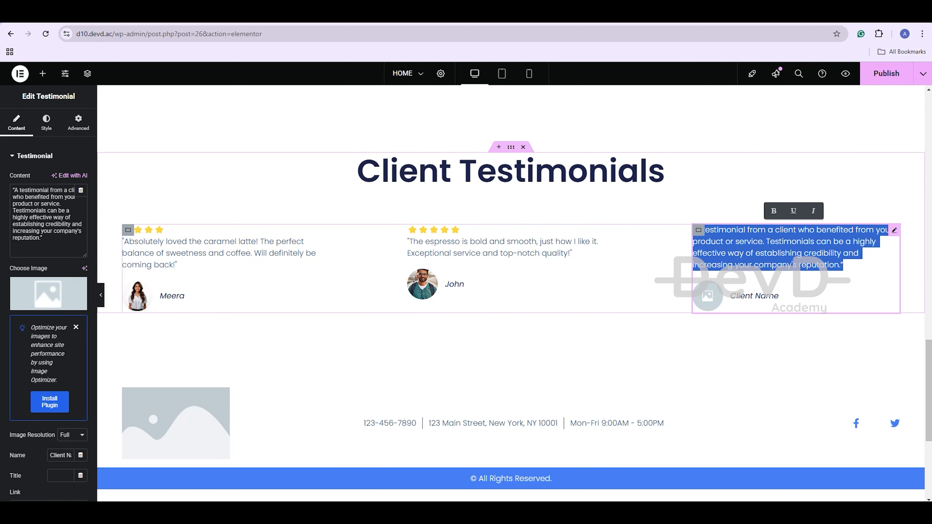
# Give the third testimonial the five-star premium blend review and another man's photo
pyautogui.write('⭐⭐⭐⭐⭐<br>"The premium blend is a game-changer! Aromatic and full-bodied—perfect for starting the day. Highly recommended!"')
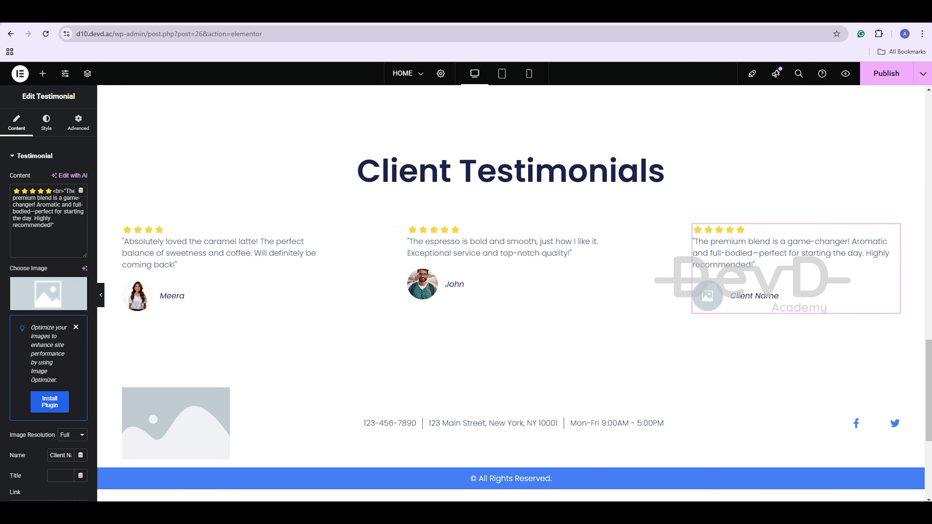
pyautogui.click(44, 295)
pyautogui.click(589, 191)
pyautogui.click(895, 476)
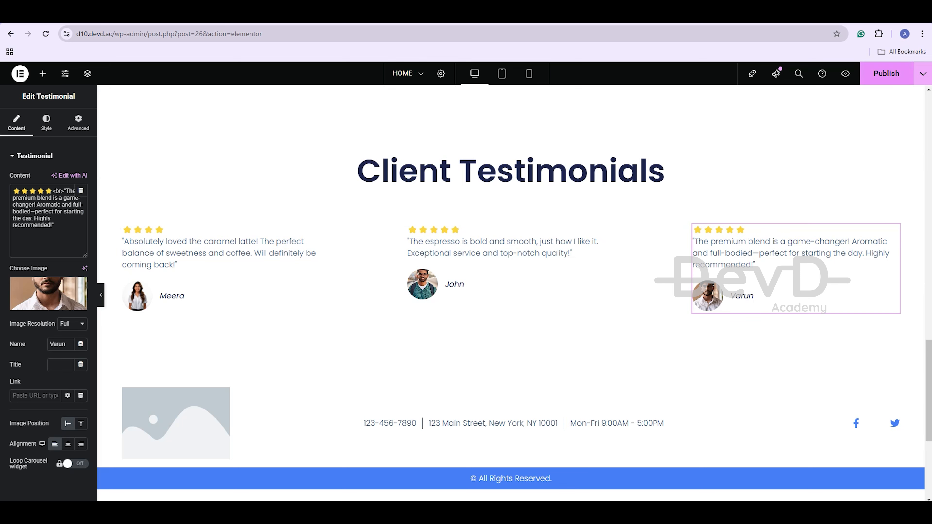
# Publish the Home page, then start swapping the footer's placeholder image from the Media Library
pyautogui.click(886, 73)
pyautogui.scroll(-1, 514, 374)
pyautogui.click(176, 375)
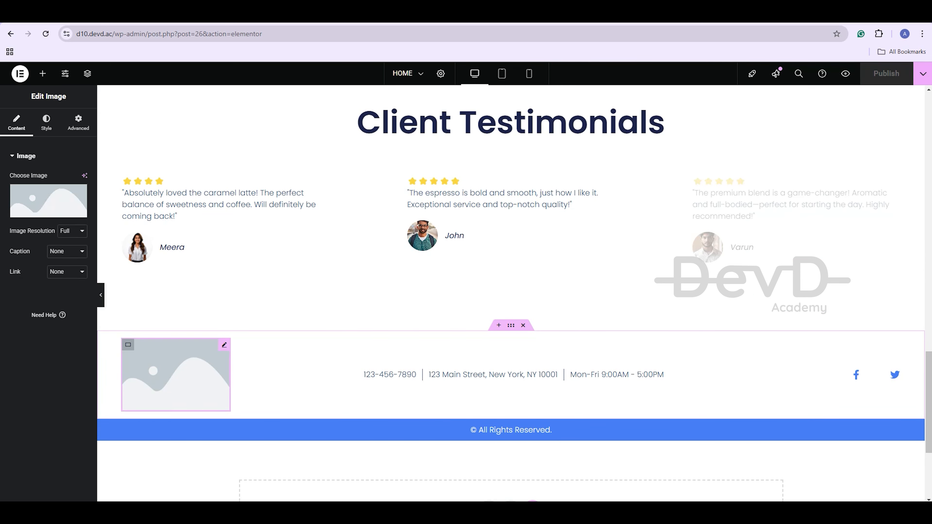
pyautogui.click(48, 202)
pyautogui.click(733, 262)
pyautogui.click(895, 476)
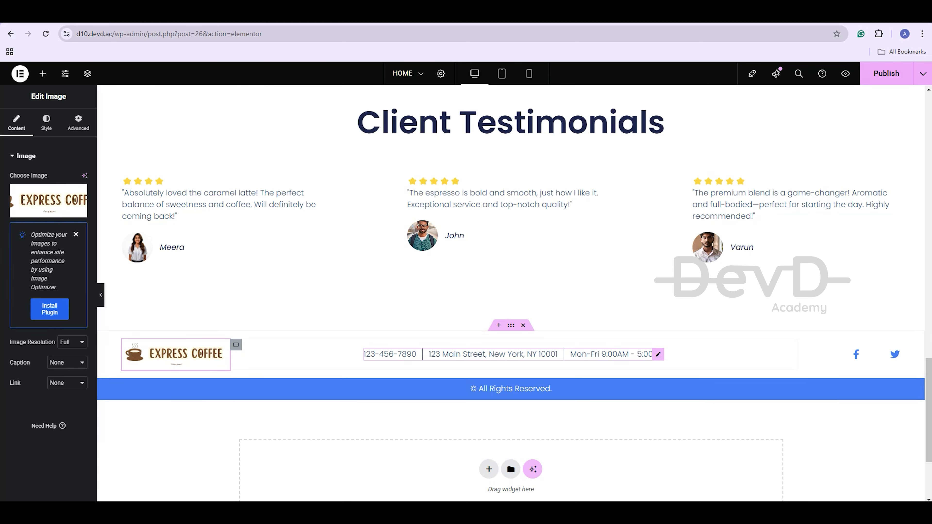
pyautogui.click(416, 354)
pyautogui.press('BackSpace')
pyautogui.press('BackSpace')
pyautogui.press('BackSpace')
pyautogui.press('BackSpace')
pyautogui.press('BackSpace')
pyautogui.press('BackSpace')
pyautogui.press('BackSpace')
pyautogui.press('BackSpace')
pyautogui.press('BackSpace')
pyautogui.press('BackSpace')
pyautogui.press('BackSpace')
pyautogui.press('BackSpace')
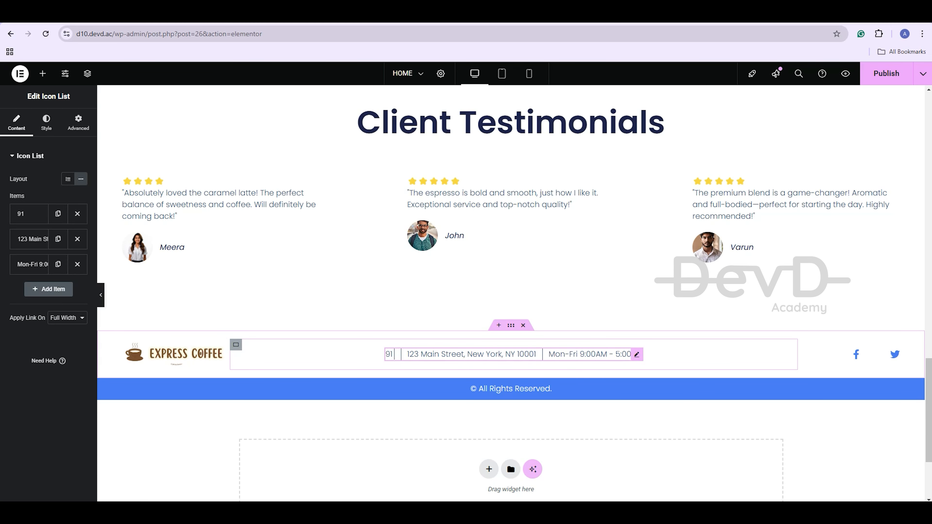
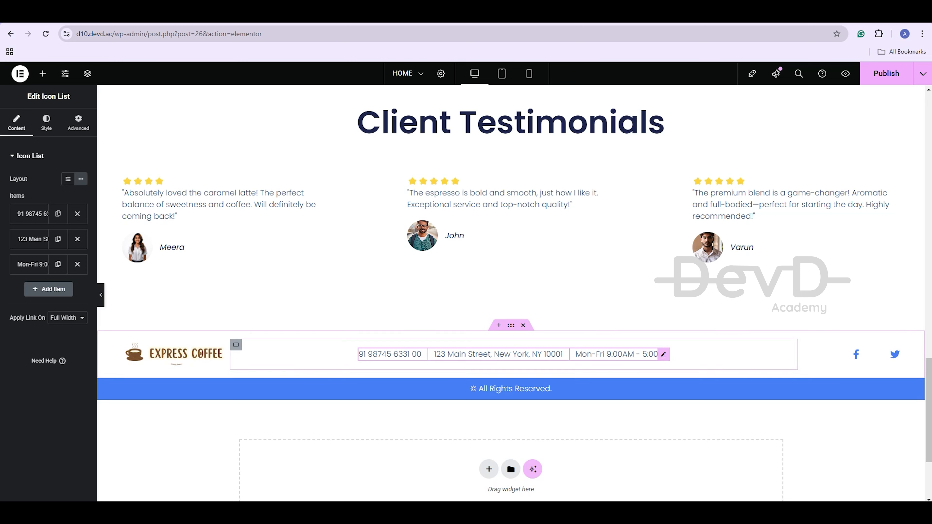
# Rewrite the footer street address to '23 main street america'
pyautogui.scroll(-1, 520, 360)
pyautogui.scroll(1, 521, 360)
pyautogui.doubleClick(520, 355)
pyautogui.click(541, 355)
pyautogui.press('BackSpace')
pyautogui.press('BackSpace')
pyautogui.press('BackSpace')
pyautogui.press('BackSpace')
pyautogui.press('BackSpace')
pyautogui.press('BackSpace')
pyautogui.press('BackSpace')
pyautogui.press('BackSpace')
pyautogui.press('BackSpace')
pyautogui.press('BackSpace')
pyautogui.press('BackSpace')
pyautogui.press('BackSpace')
pyautogui.press('BackSpace')
pyautogui.press('BackSpace')
pyautogui.press('BackSpace')
pyautogui.press('BackSpace')
pyautogui.press('BackSpace')
pyautogui.press('BackSpace')
pyautogui.press('BackSpace')
pyautogui.press('BackSpace')
pyautogui.write('13')
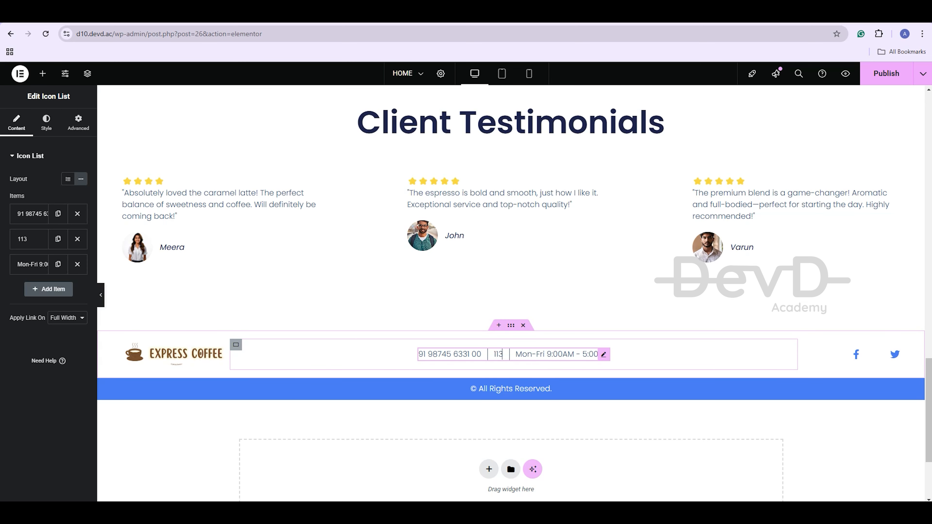
pyautogui.press('BackSpace')
pyautogui.press('BackSpace')
pyautogui.write('23 main street am')
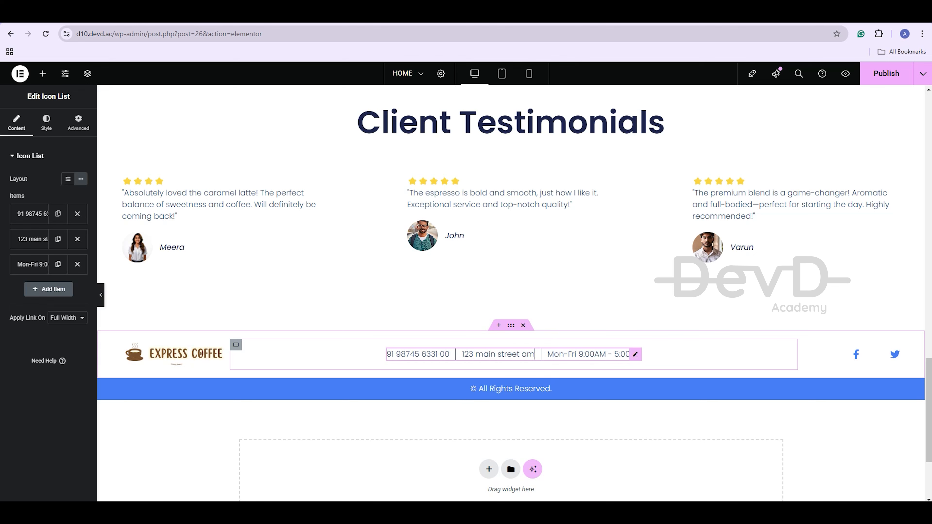
pyautogui.write('erica')
# Set the copyright bar container's background to the Secondary pink global colour
pyautogui.click(511, 372)
pyautogui.click(45, 122)
pyautogui.click(68, 220)
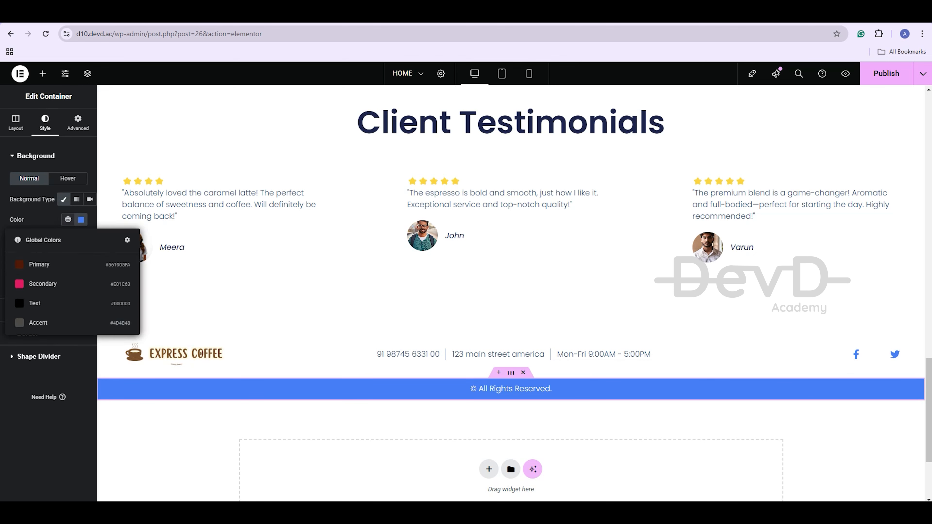
pyautogui.click(43, 284)
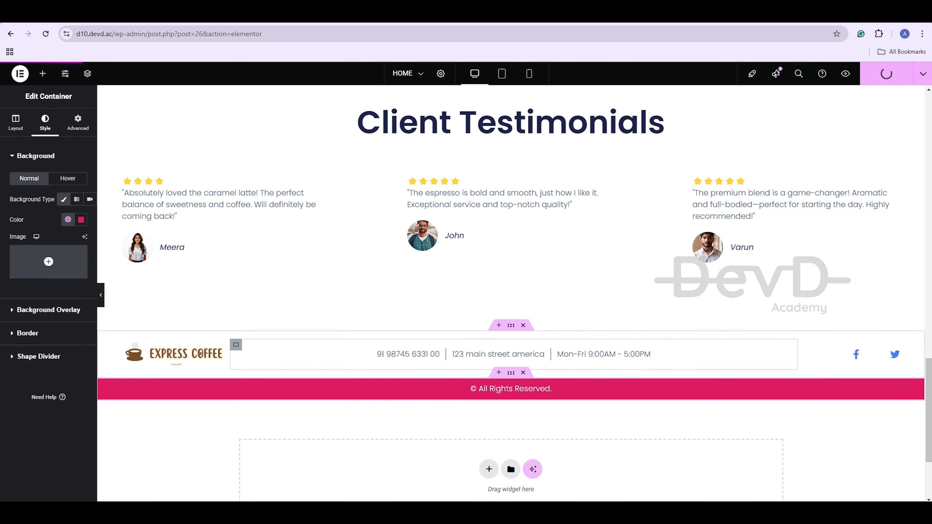
pyautogui.scroll(15, 511, 293)
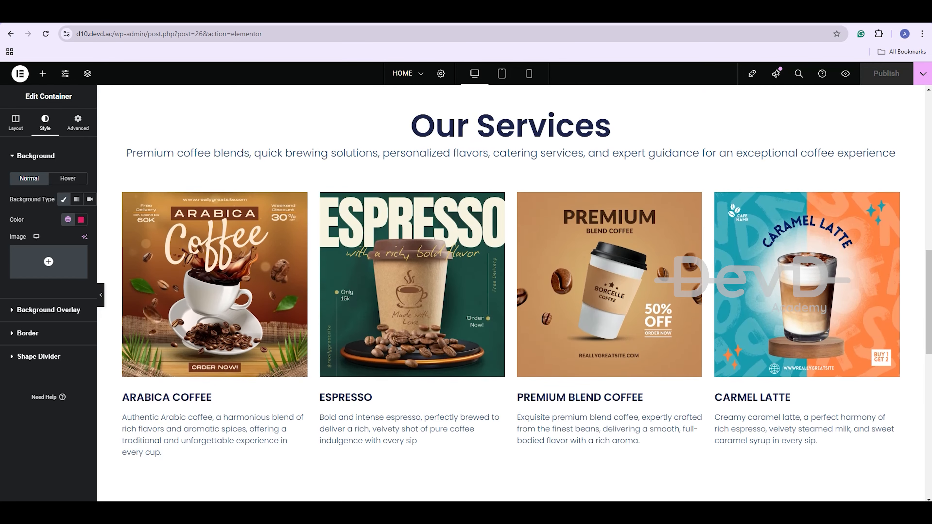
pyautogui.scroll(5, 514, 294)
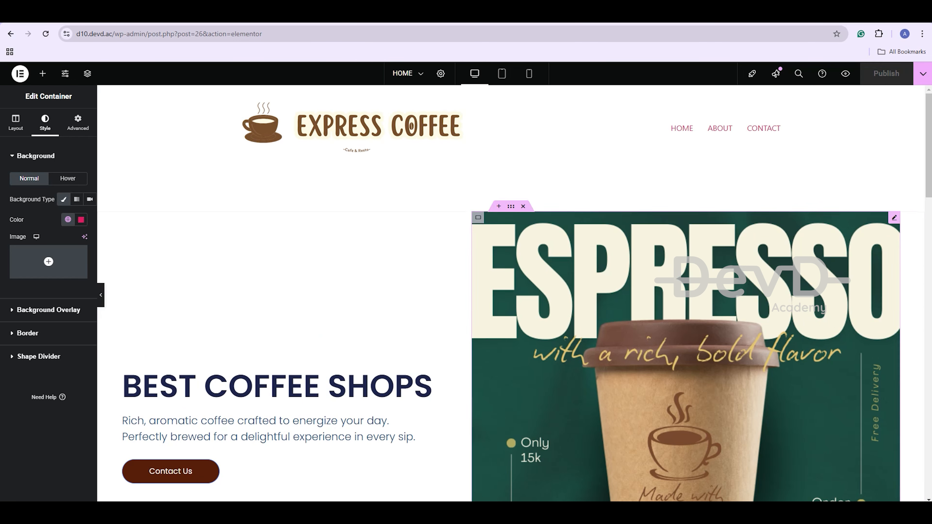
# Return to the Pages list and open the ABOUT page in Elementor
pyautogui.click(11, 33)
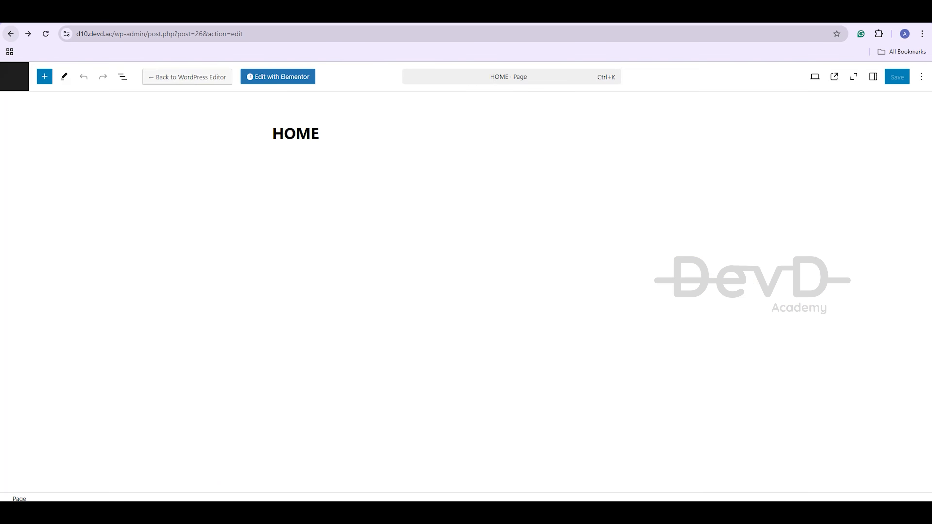
pyautogui.click(11, 34)
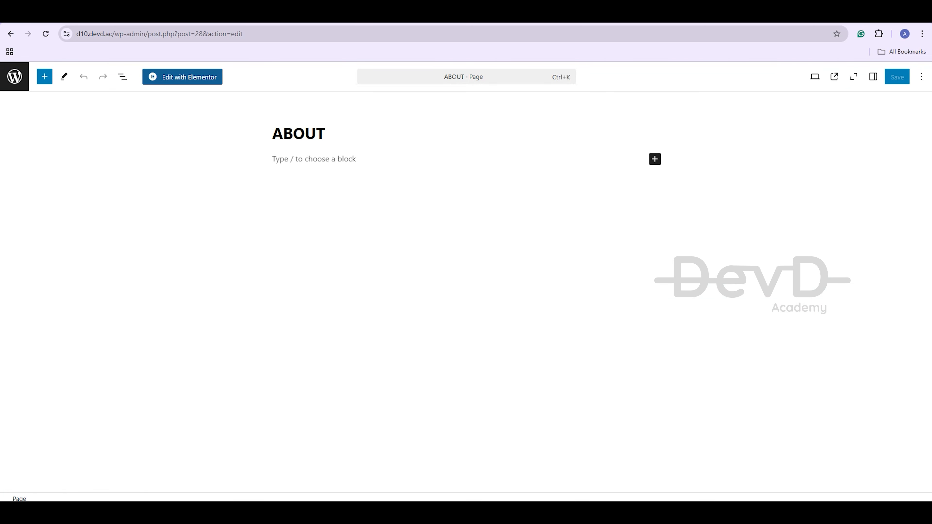
pyautogui.click(183, 76)
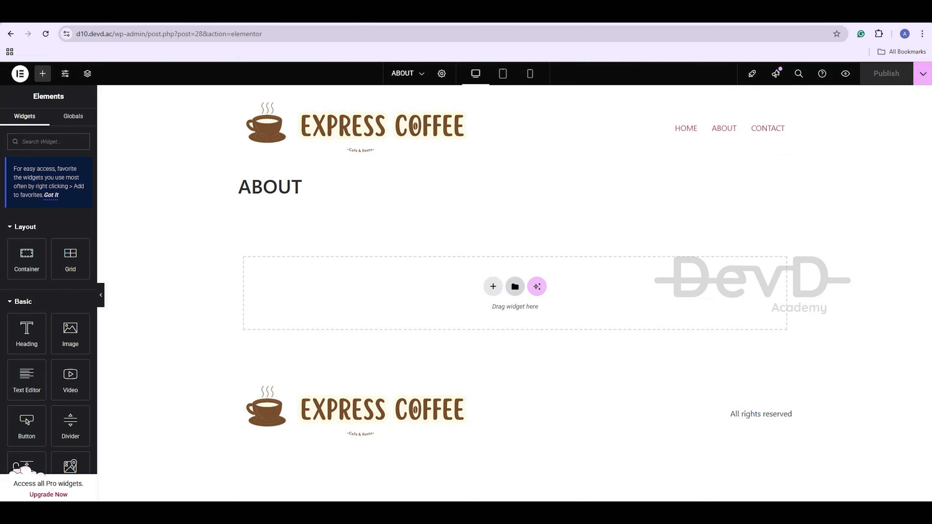
# Insert a wireframe full-page template from the Library and set Hide Title to Yes
pyautogui.click(515, 287)
pyautogui.click(444, 100)
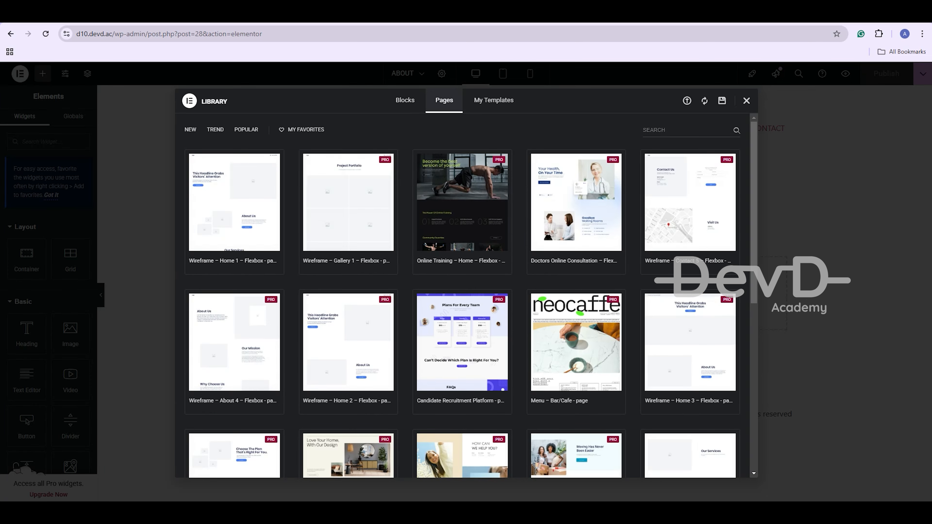
pyautogui.click(234, 200)
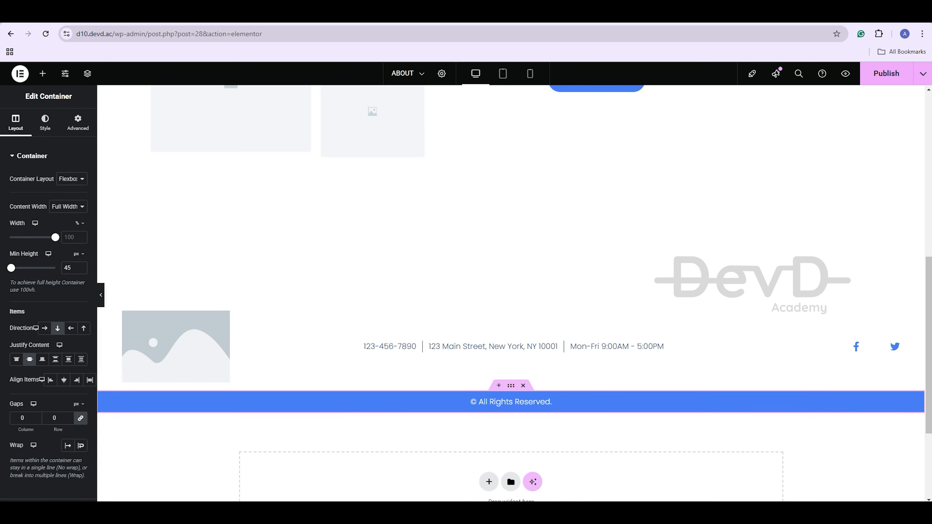
pyautogui.scroll(1, 511, 294)
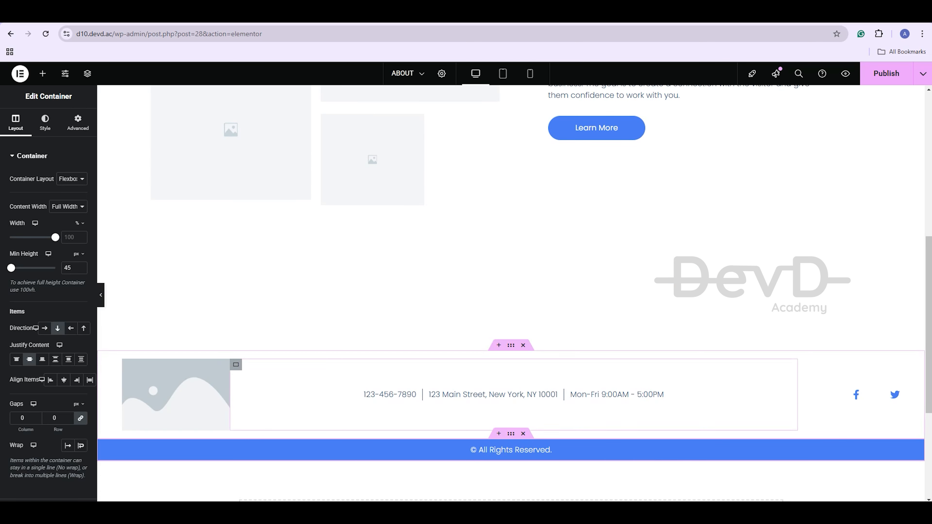
pyautogui.scroll(10, 404, 221)
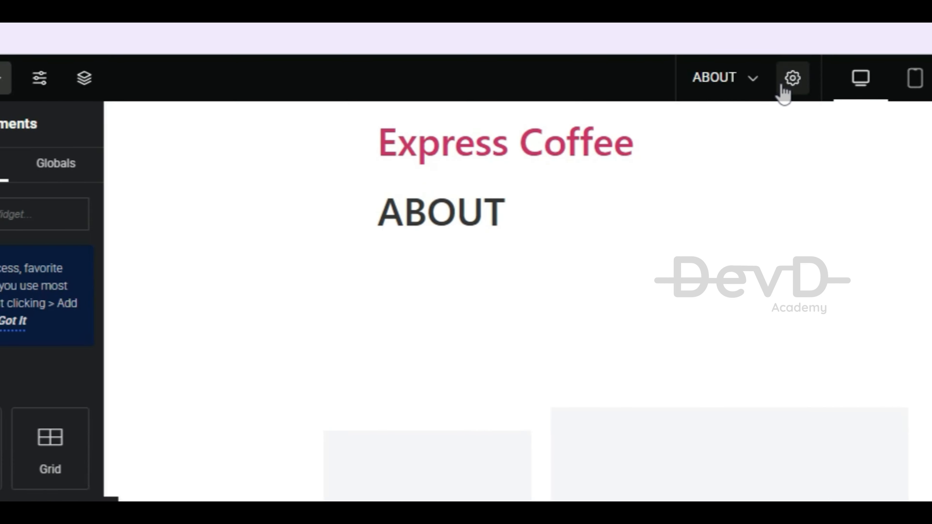
pyautogui.click(880, 127)
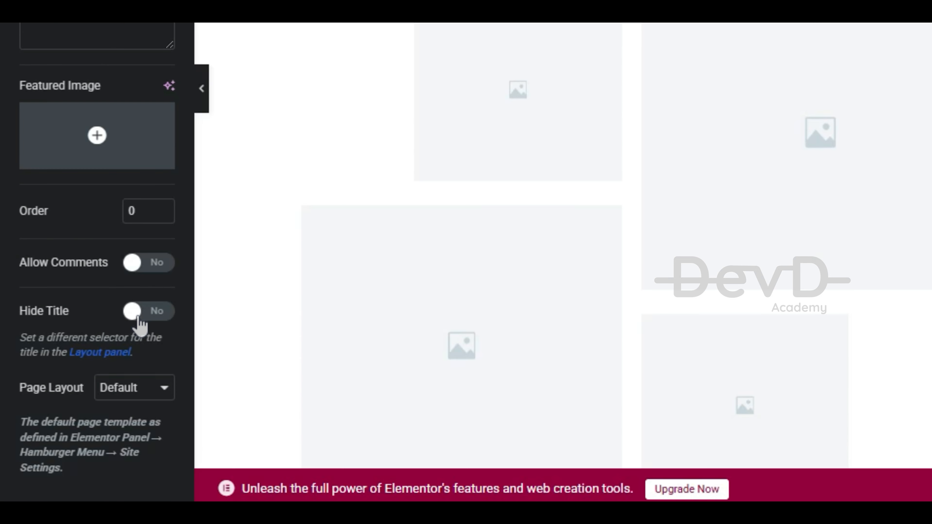
pyautogui.click(139, 318)
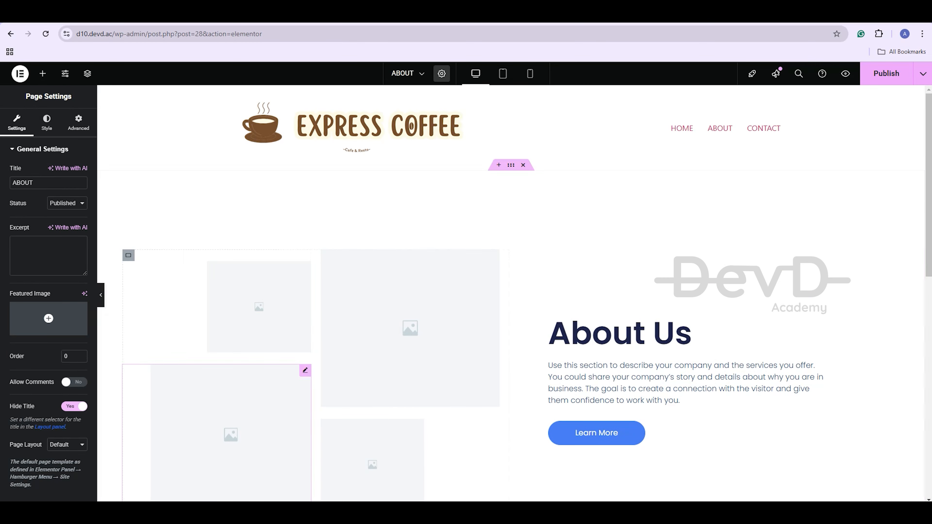
# Put the Espresso poster in the top-right gallery slot and Coffee Shops in the top-left
pyautogui.click(820, 62)
pyautogui.click(48, 200)
pyautogui.click(152, 187)
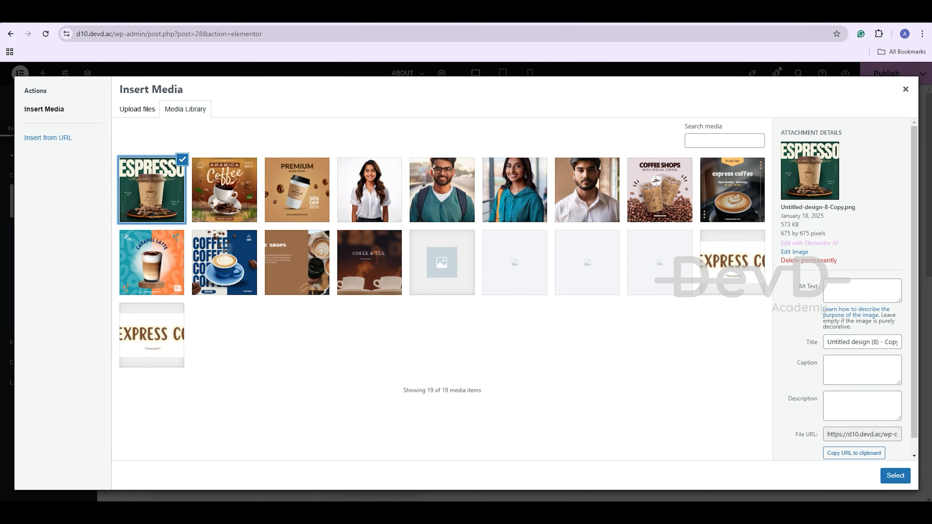
pyautogui.click(894, 475)
pyautogui.click(259, 296)
pyautogui.click(48, 200)
pyautogui.click(659, 191)
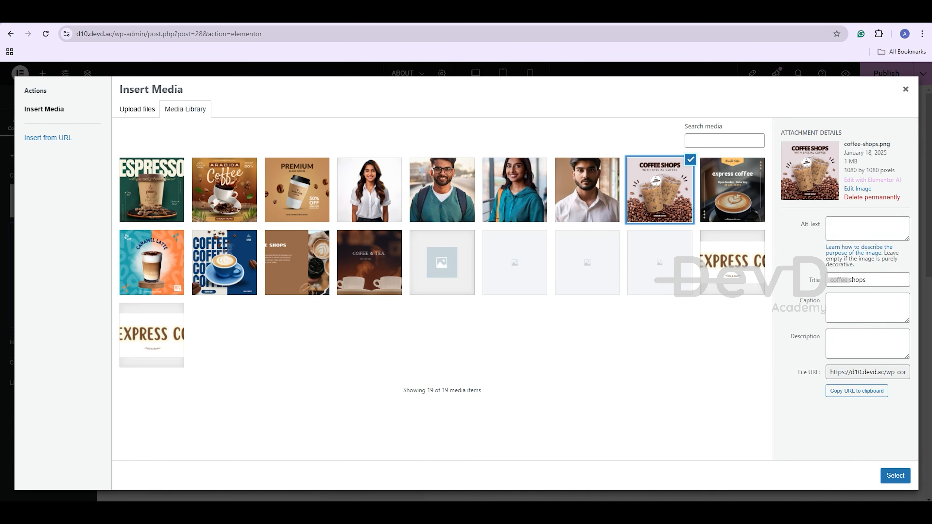
pyautogui.click(895, 475)
# Fill the lower-left and lower-right gallery slots with the blue coffee and Arabica images
pyautogui.click(231, 389)
pyautogui.click(48, 201)
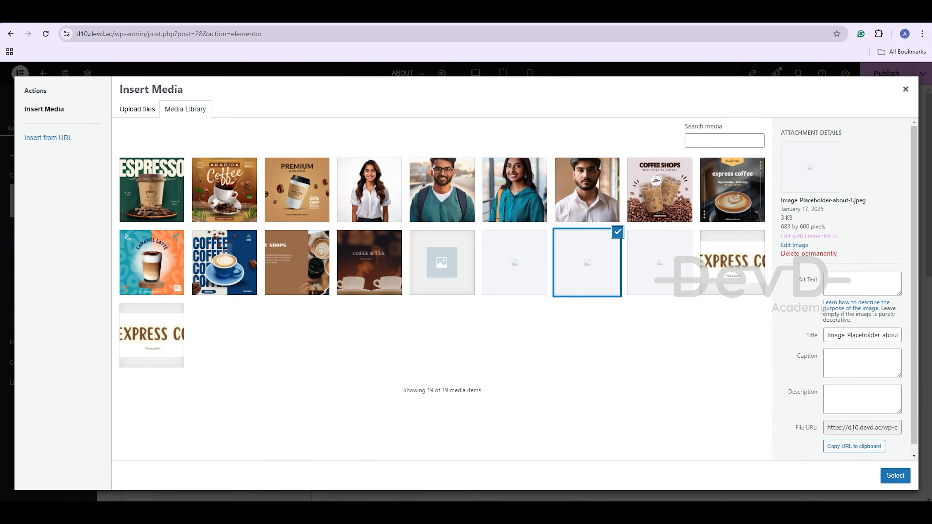
pyautogui.click(224, 262)
pyautogui.click(894, 475)
pyautogui.scroll(-1, 458, 415)
pyautogui.click(414, 425)
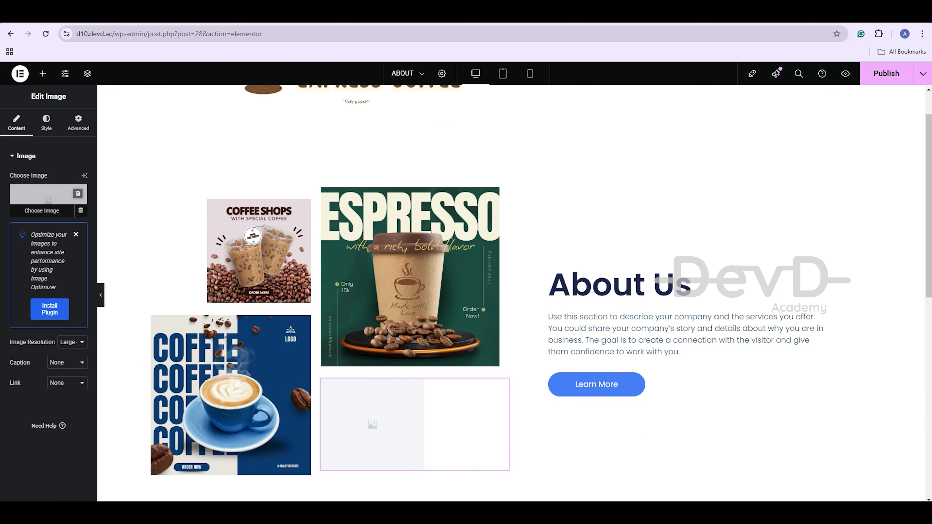
pyautogui.click(49, 201)
pyautogui.click(225, 190)
pyautogui.click(894, 474)
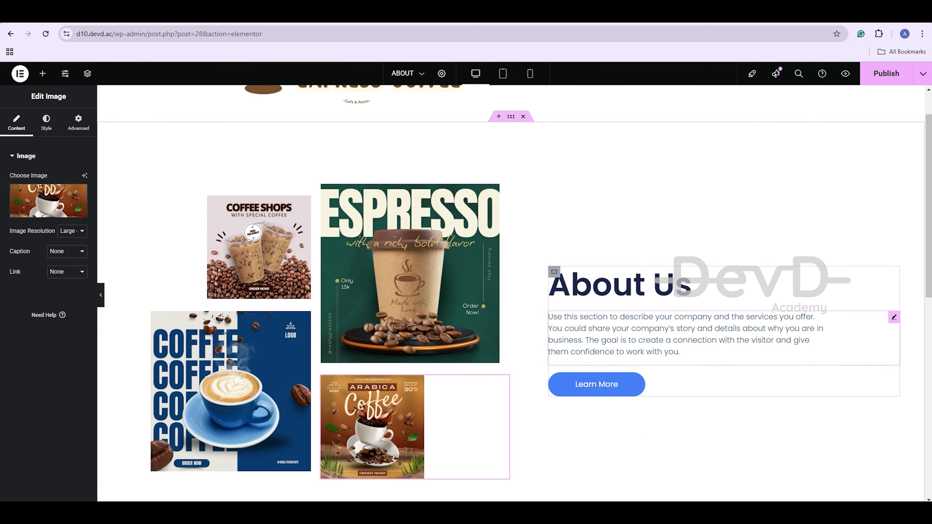
pyautogui.click(692, 285)
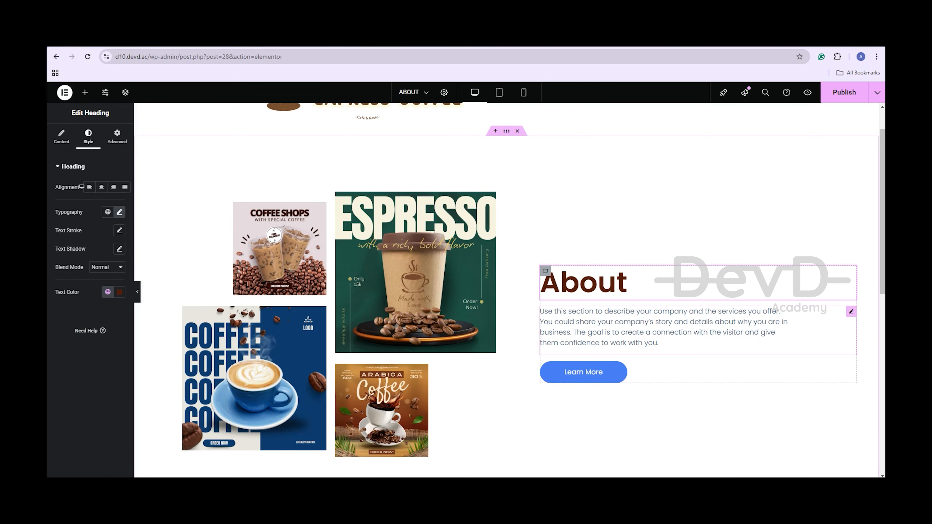
# Replace the placeholder paragraph under the About heading with the new About text
pyautogui.click(663, 328)
pyautogui.hotkey('ctrl', 'a')
pyautogui.write('We pride ourselves on creating a haven for coffee enthusiasts, blending tradition and innovation in every brew. With a focus on sourcing premium beans and using expert techniques, we craft beverages that cater to every palate. Whether you crave the boldness of espresso, the sweetness of a caramel latte, or the authenticity of Arabic coffee, our mission is to provide an unforgettable coffee experience. Beyond beverages, we foster a welcoming atmosphere where community and quality go hand in hand.')
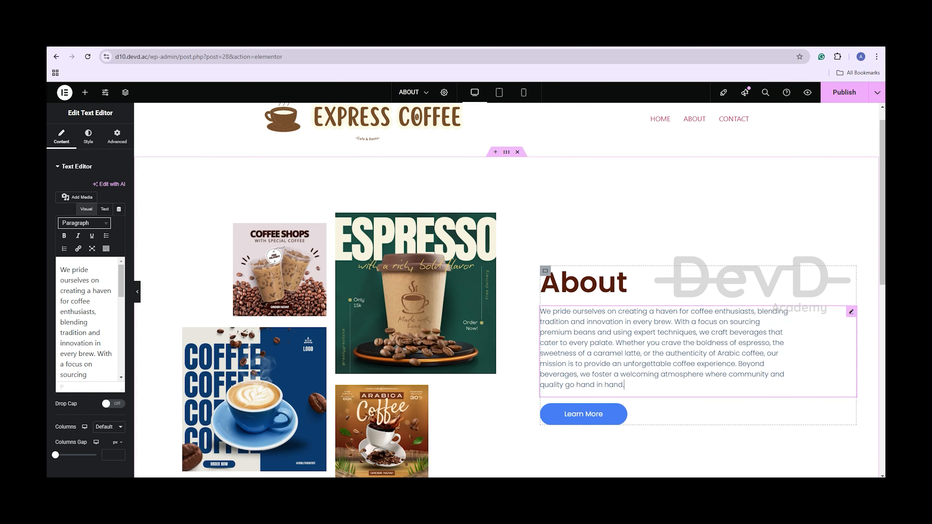
# Make the Learn More button a Primary-brown 'Contact' button and publish the ABOUT page
pyautogui.click(584, 414)
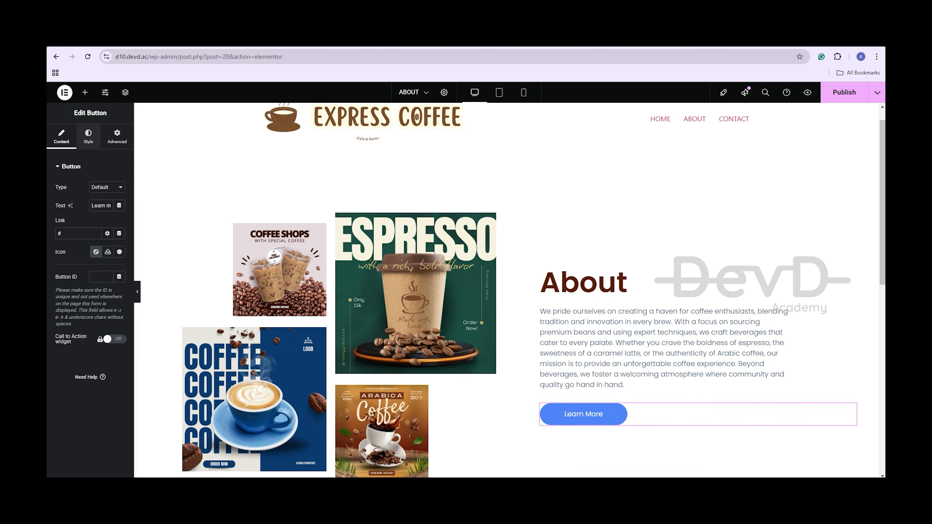
pyautogui.click(88, 136)
pyautogui.click(107, 297)
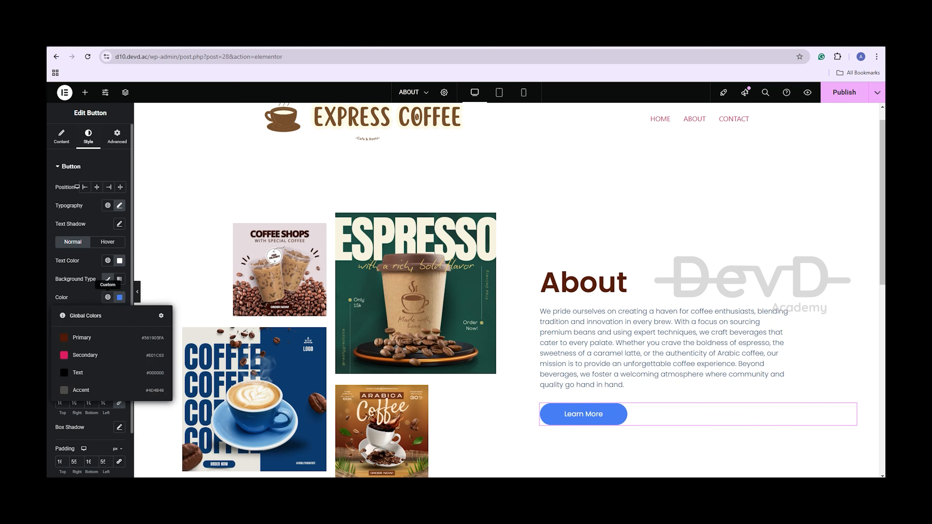
pyautogui.click(114, 341)
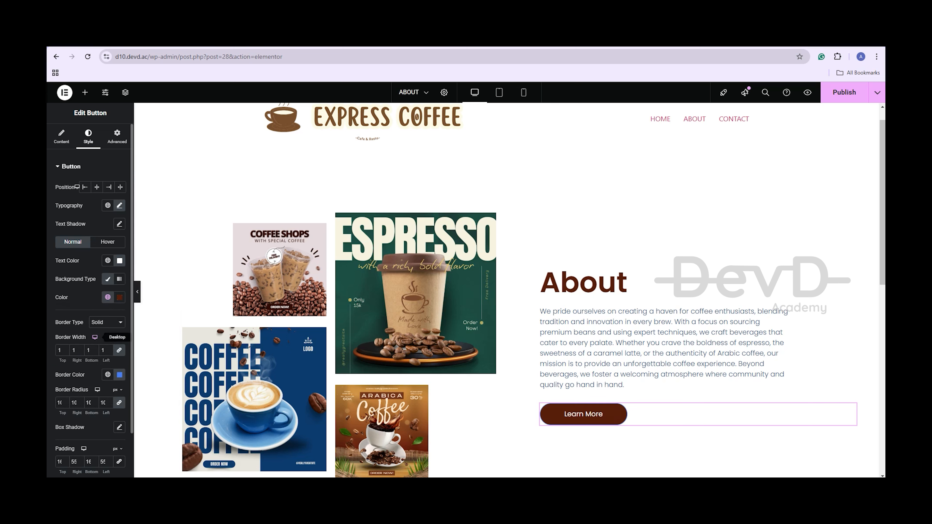
pyautogui.click(61, 136)
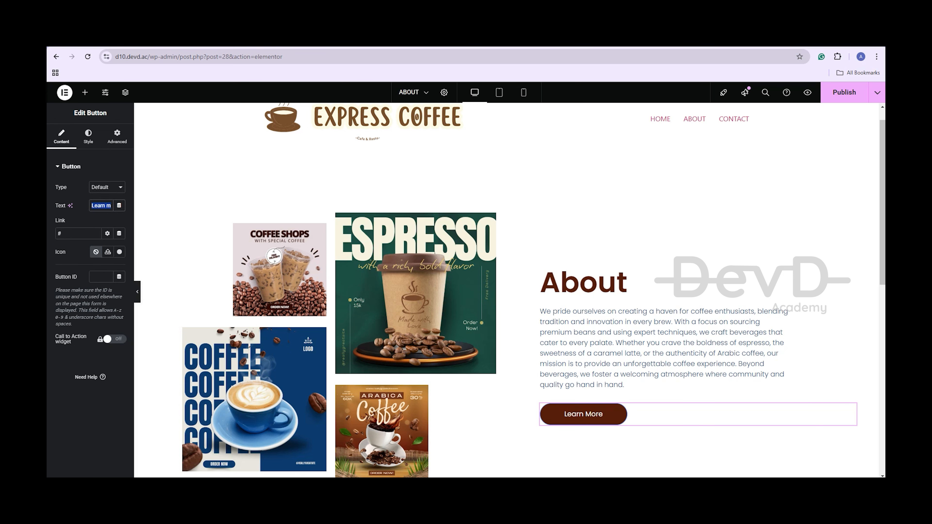
pyautogui.write('Contact')
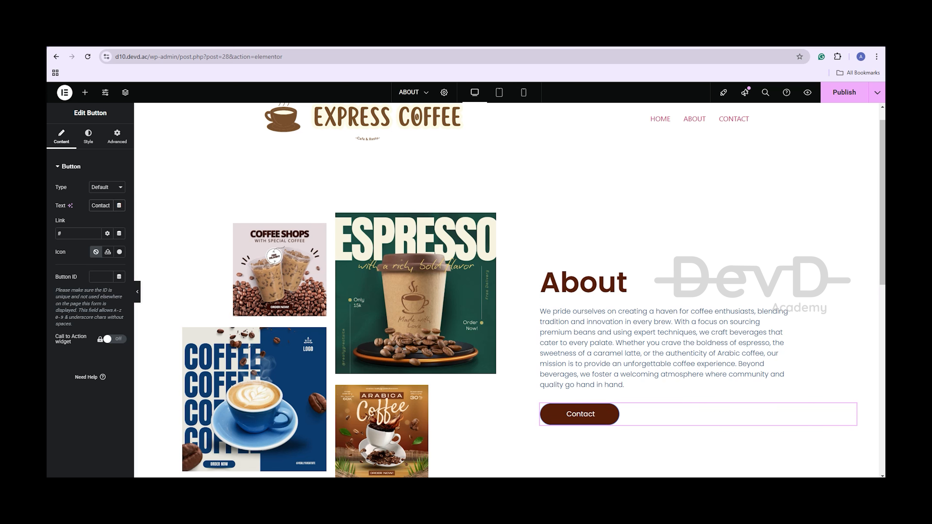
pyautogui.click(844, 92)
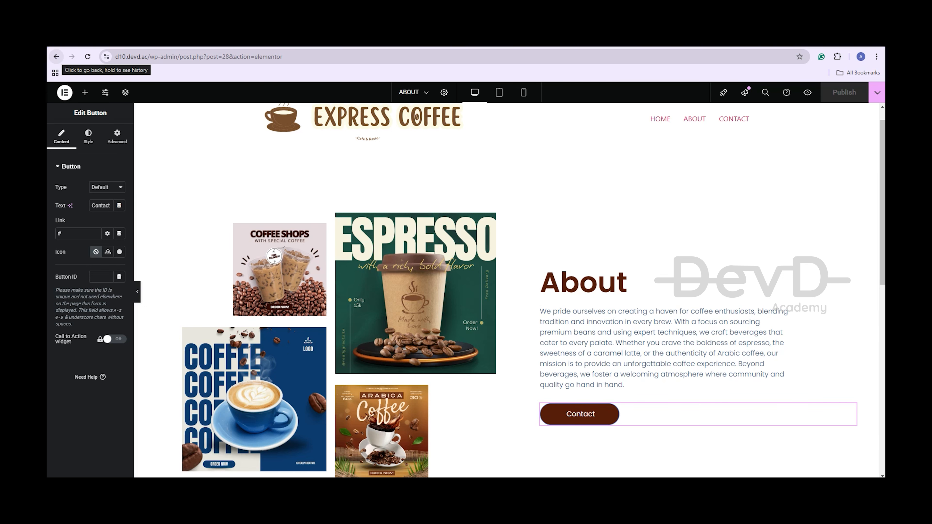
pyautogui.click(56, 56)
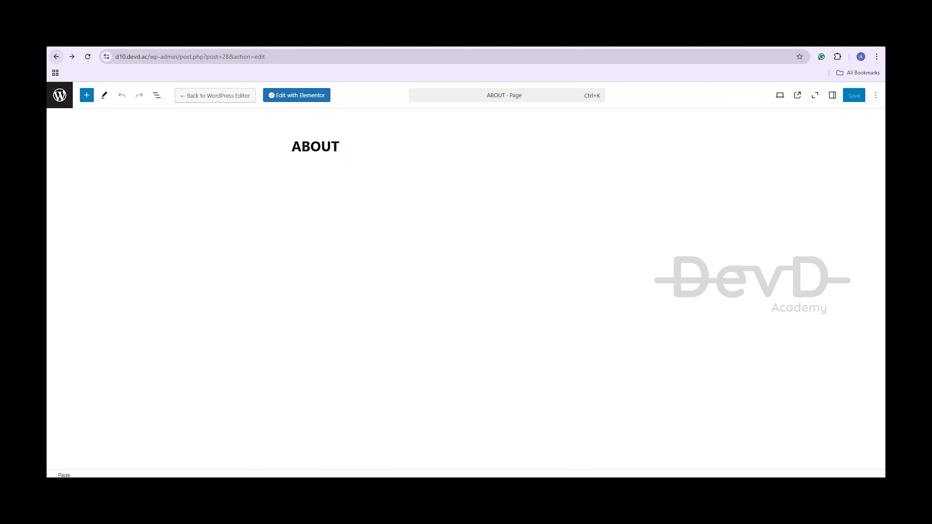
# Open the CONTACT page and copy its web address
pyautogui.click(56, 57)
pyautogui.click(160, 211)
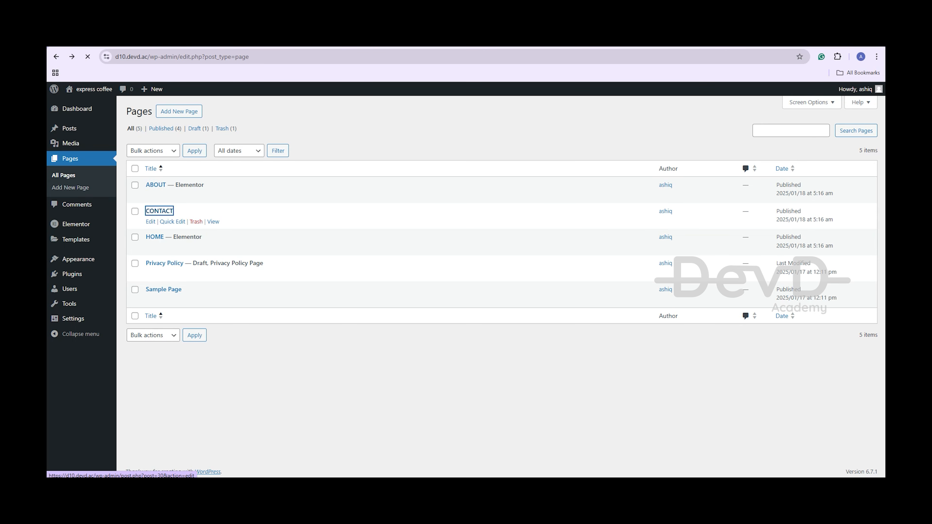
pyautogui.hotkey('ctrl', 'l')
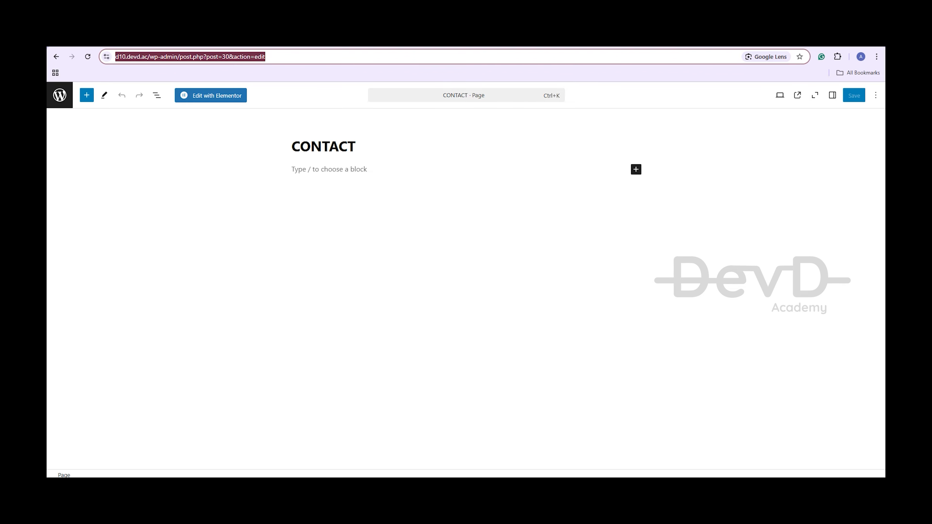
# Reopen ABOUT in Elementor and paste the CONTACT page URL into the Contact button's link
pyautogui.click(57, 56)
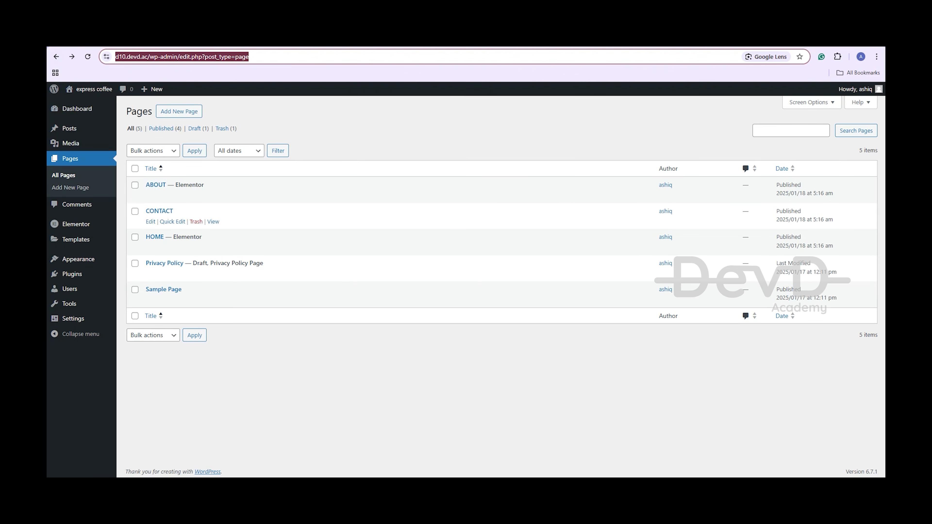
pyautogui.click(248, 195)
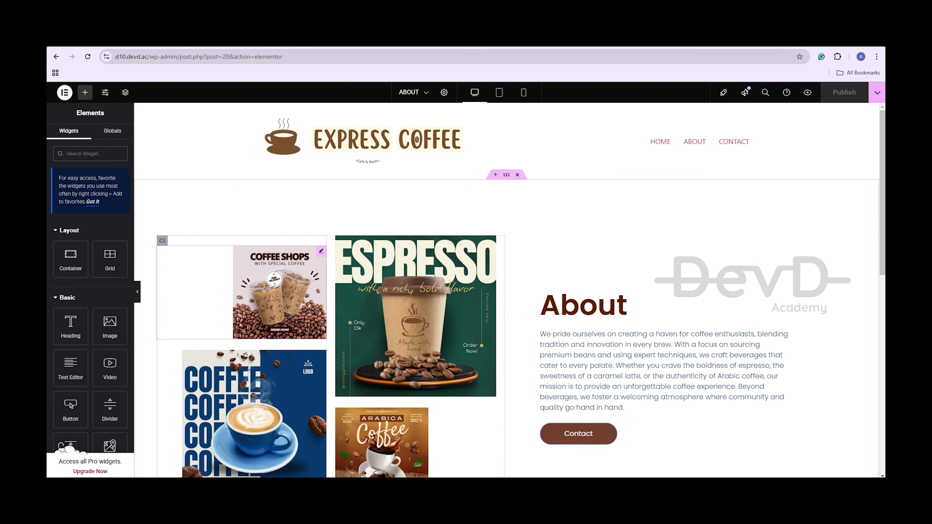
pyautogui.click(578, 435)
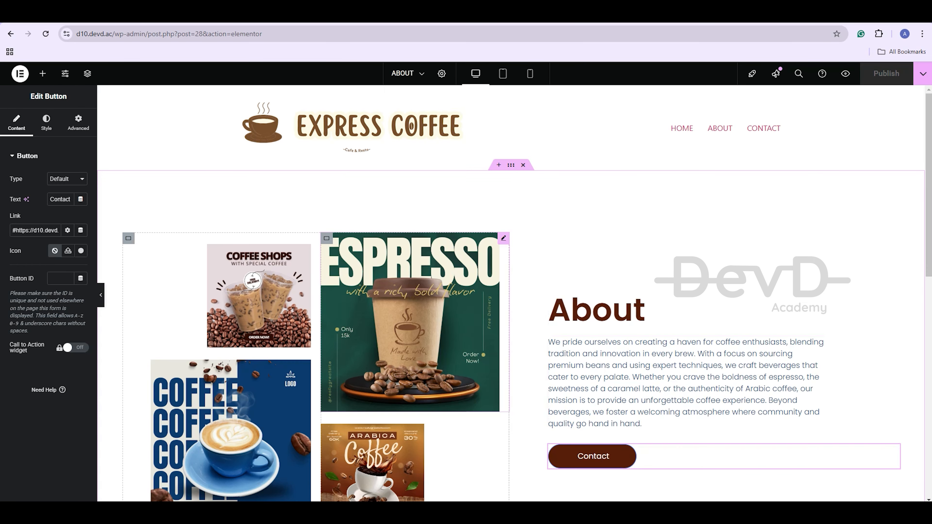
pyautogui.scroll(-2, 440, 374)
pyautogui.scroll(-10, 175, 405)
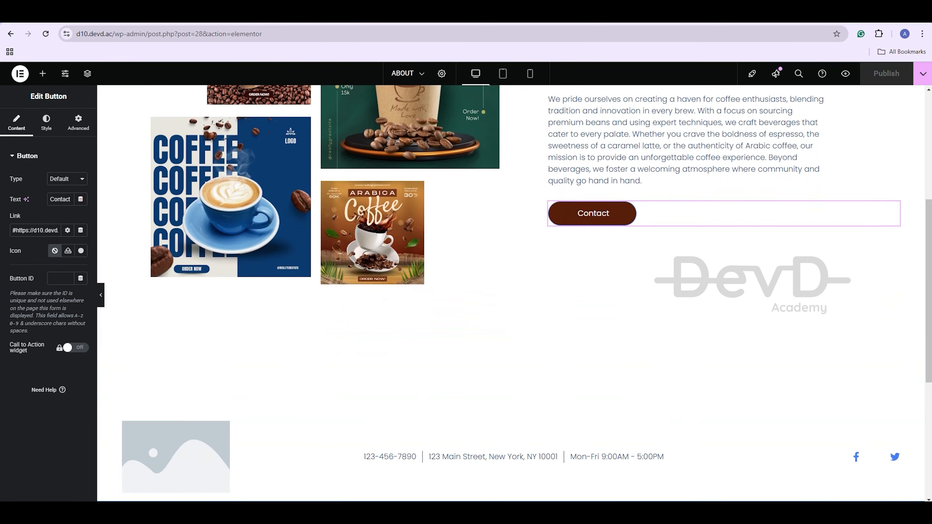
# Place the Express Coffee logo in the ABOUT footer's empty image widget
pyautogui.click(174, 406)
pyautogui.click(151, 335)
pyautogui.click(895, 476)
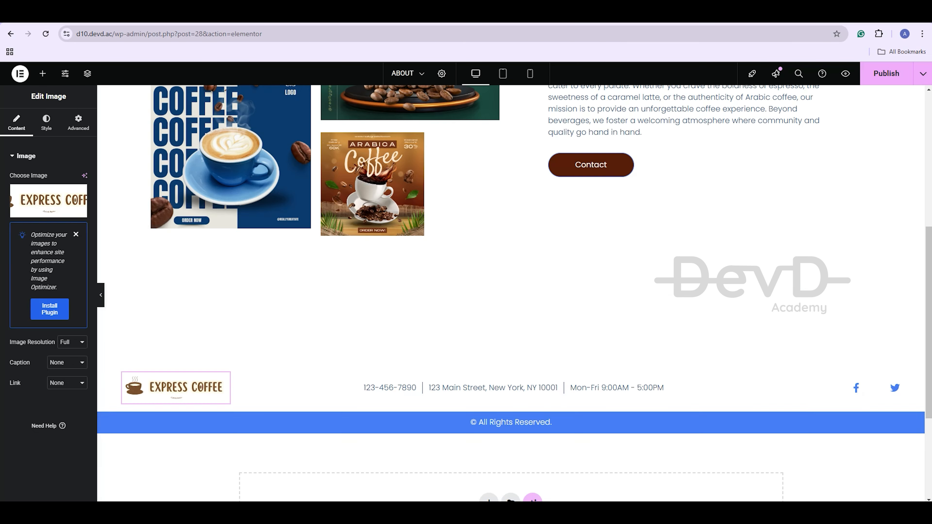
pyautogui.click(492, 388)
pyautogui.click(32, 214)
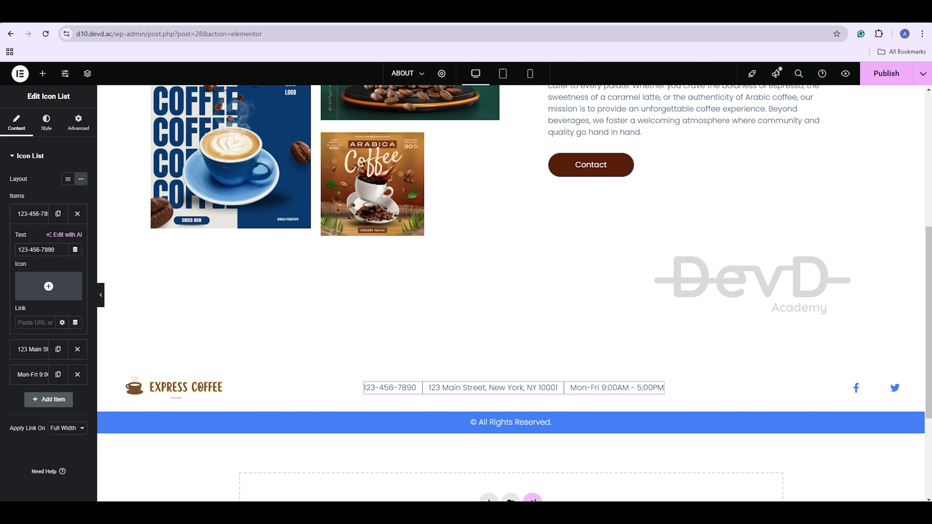
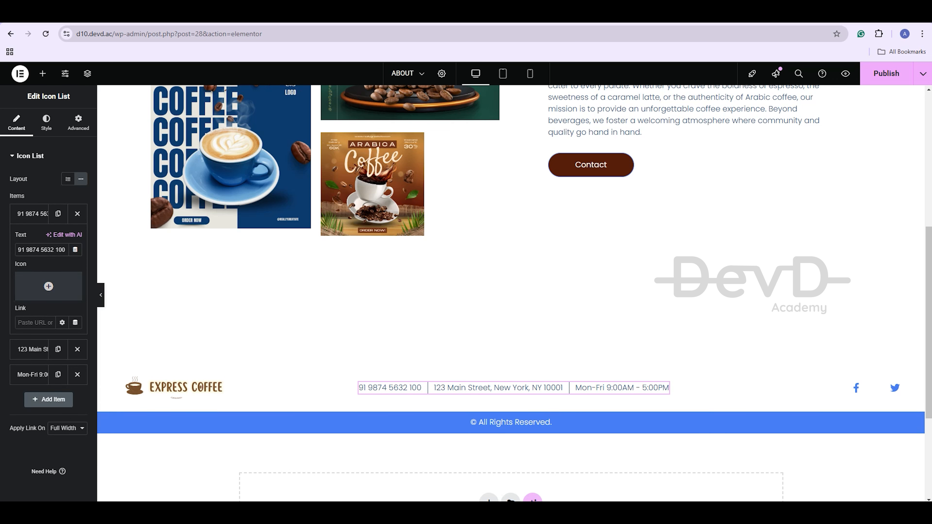
pyautogui.click(32, 214)
pyautogui.click(32, 239)
pyautogui.write('123 Main strer')
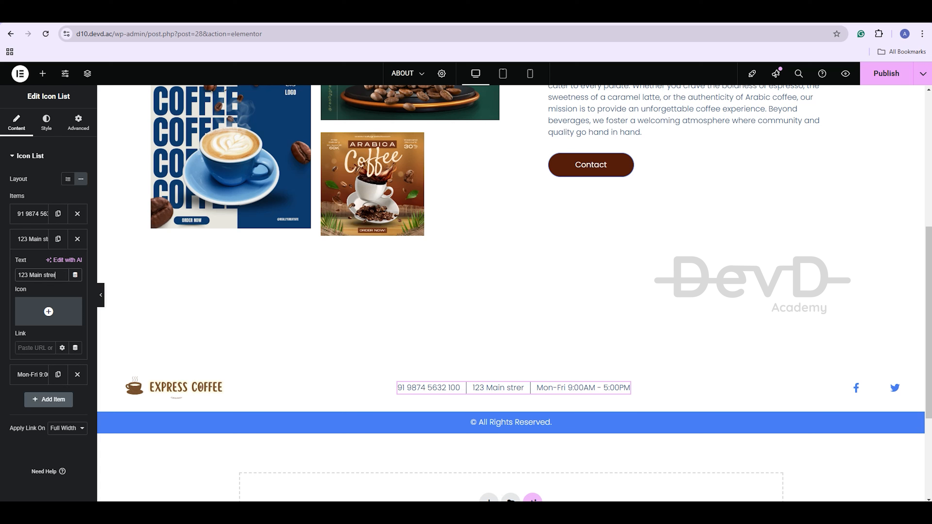
pyautogui.press('BackSpace')
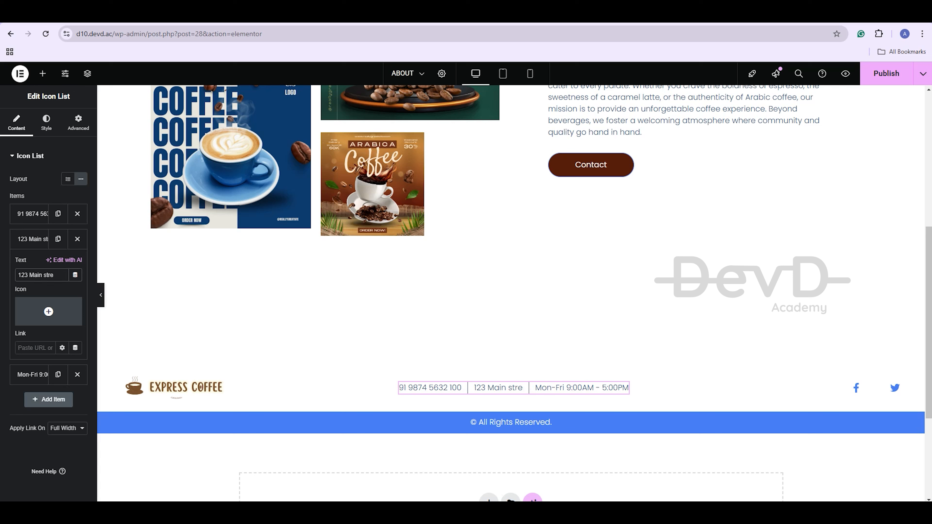
pyautogui.write('et America')
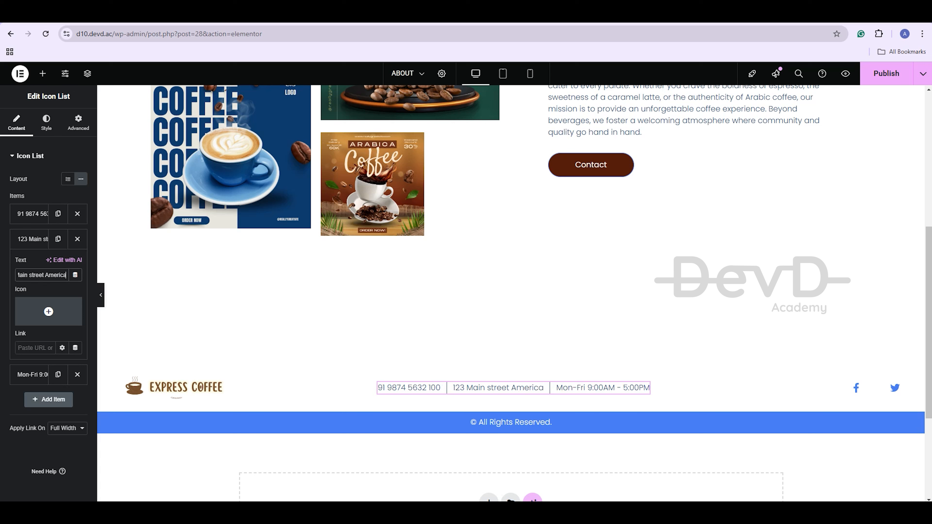
# Set the footer copyright bar's background to the Secondary pink global colour
pyautogui.click(511, 406)
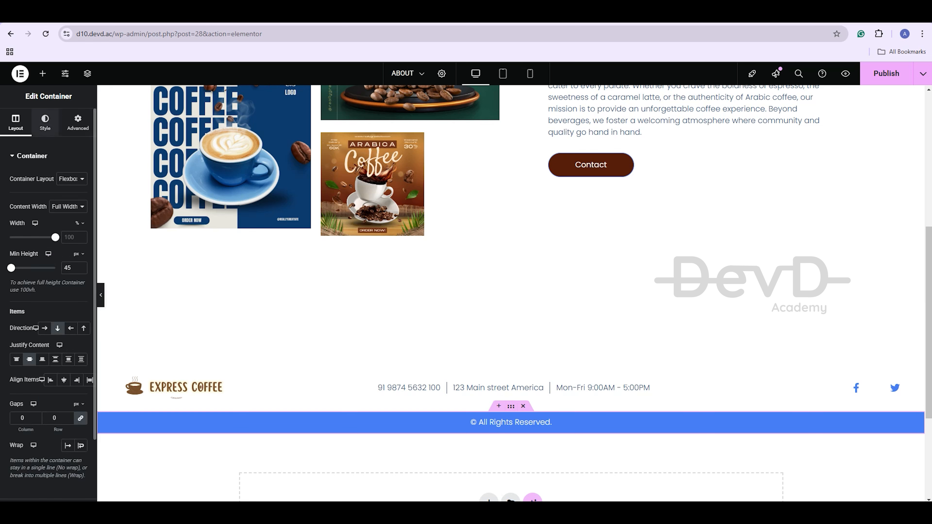
pyautogui.click(45, 123)
pyautogui.click(68, 219)
pyautogui.click(40, 283)
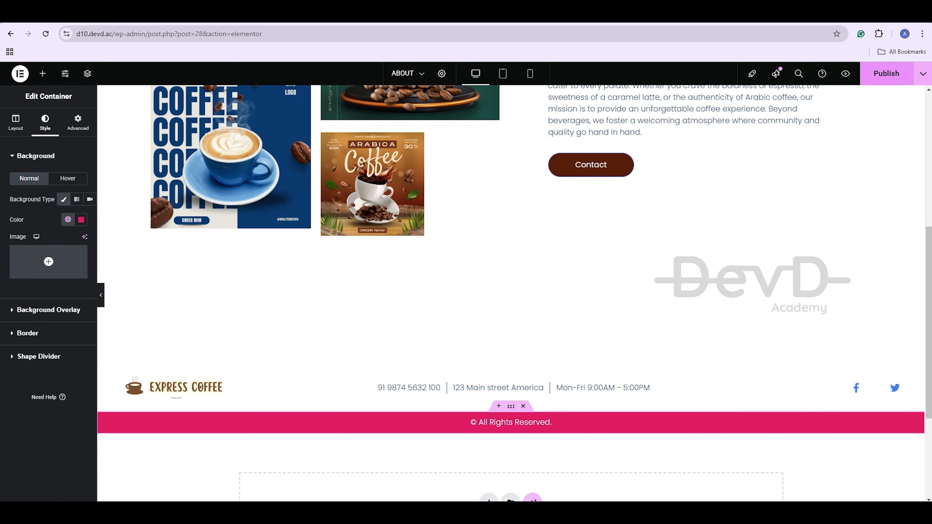
pyautogui.scroll(7, 511, 331)
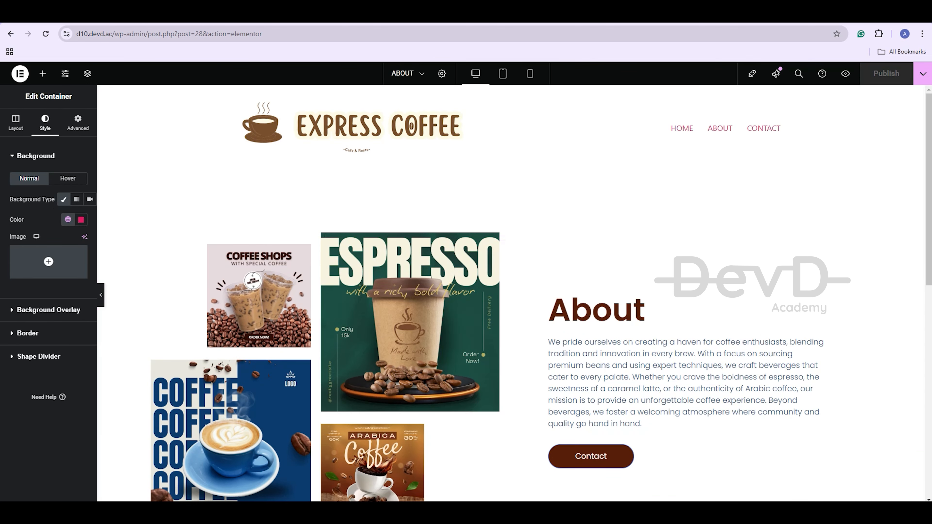
# Open CONTACT in Elementor and insert a Contact Us library block with details, hours, form and map
pyautogui.click(11, 34)
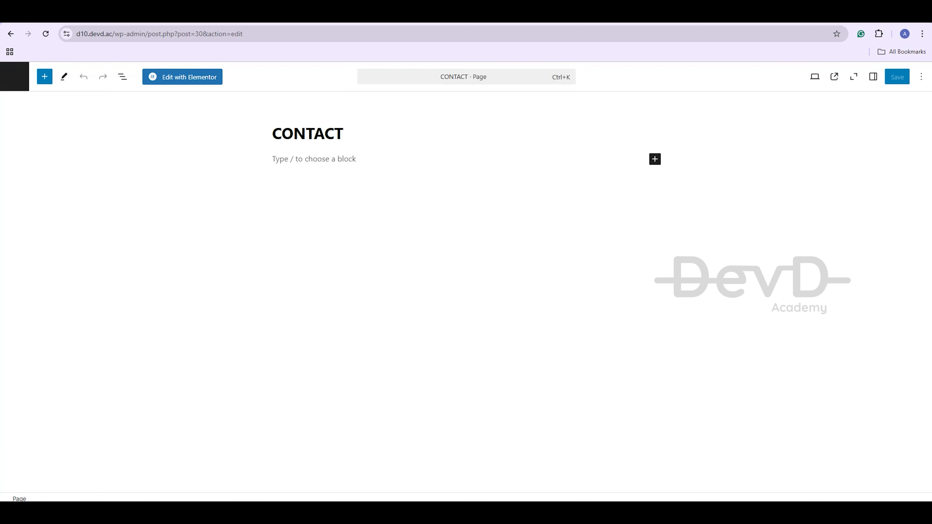
pyautogui.click(182, 77)
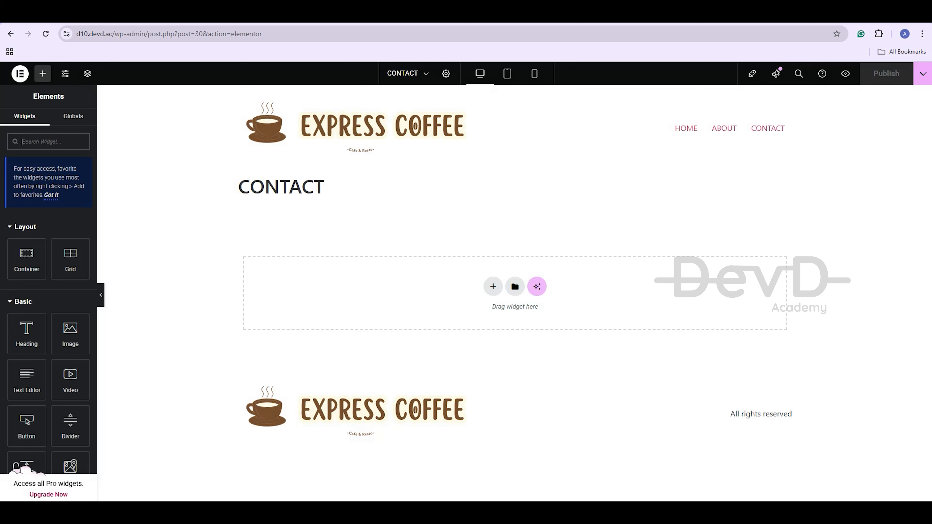
pyautogui.click(515, 286)
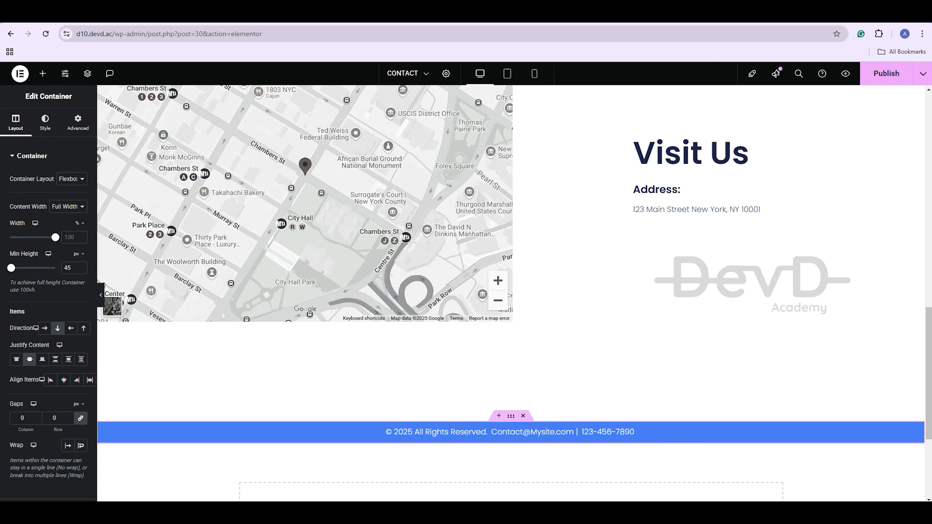
pyautogui.scroll(5, 305, 367)
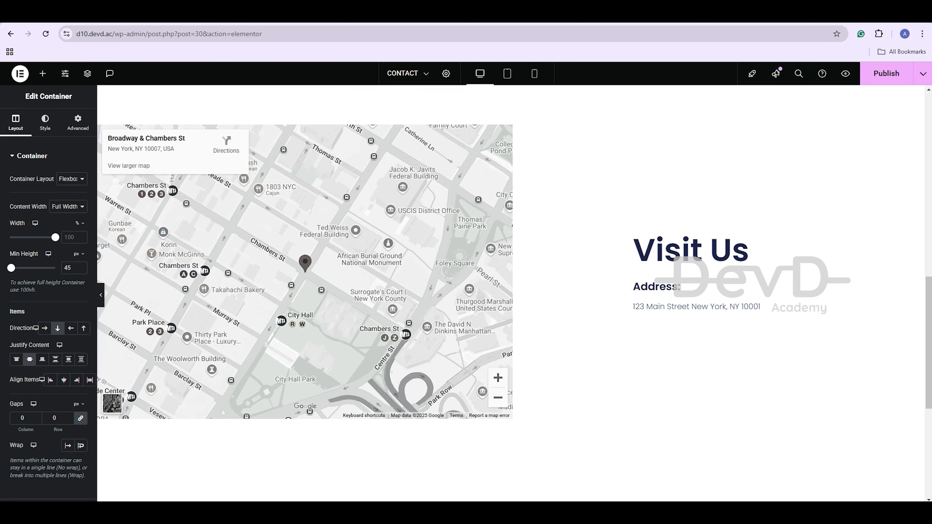
pyautogui.scroll(10, 305, 367)
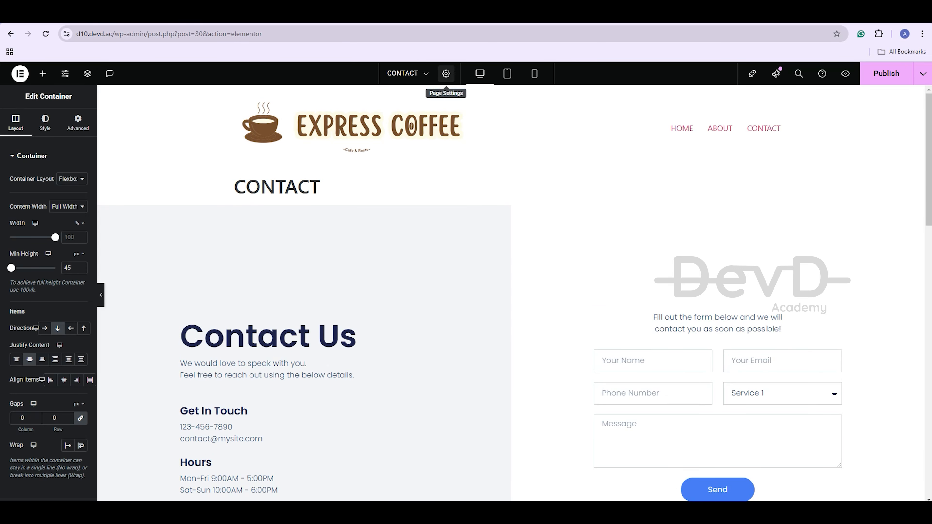
# Hide the CONTACT page title and colour the Contact Us heading Primary brown
pyautogui.click(446, 73)
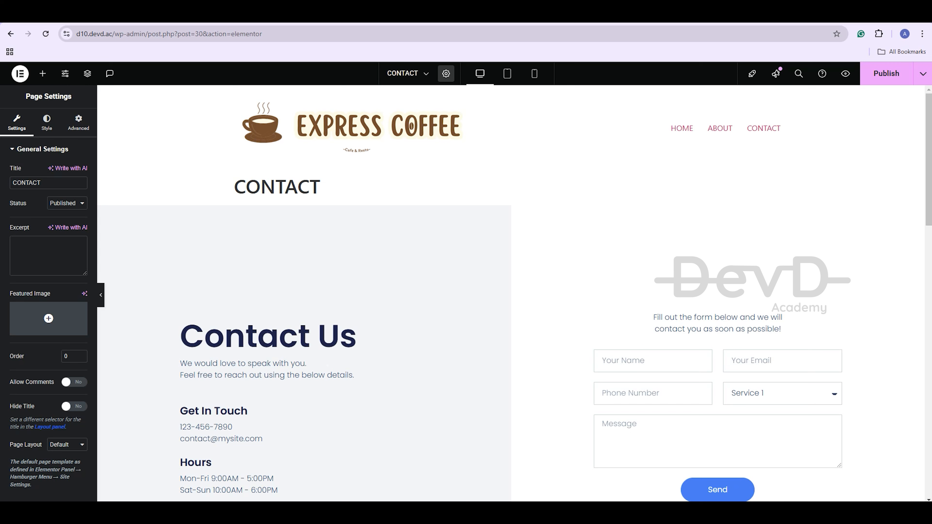
pyautogui.click(74, 406)
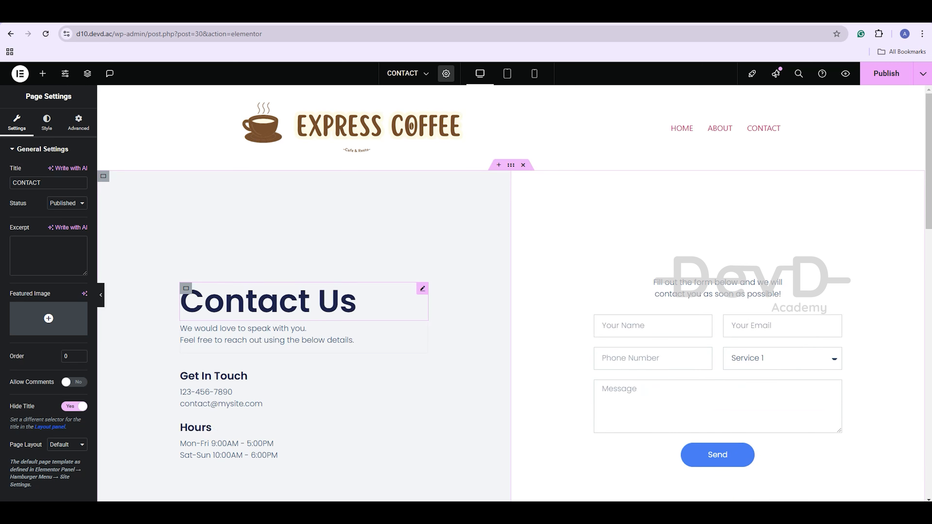
pyautogui.click(357, 301)
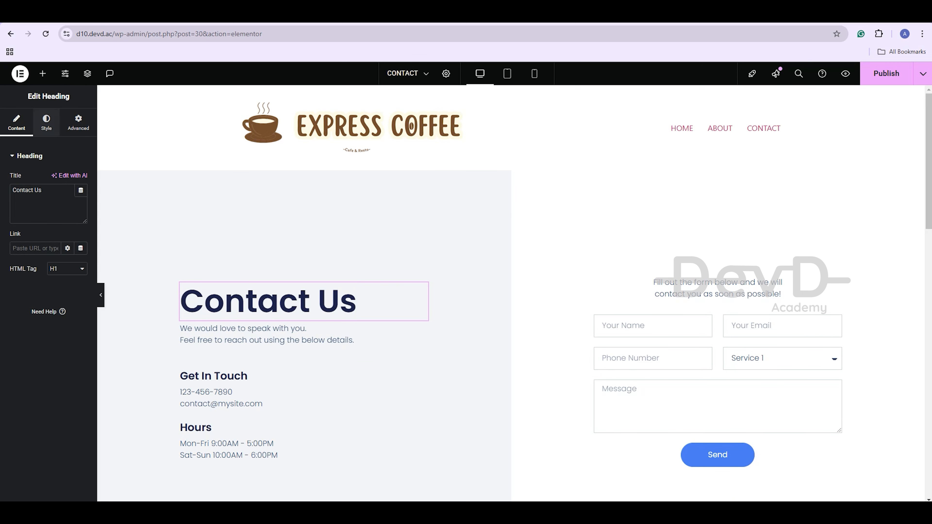
pyautogui.click(47, 123)
pyautogui.click(68, 295)
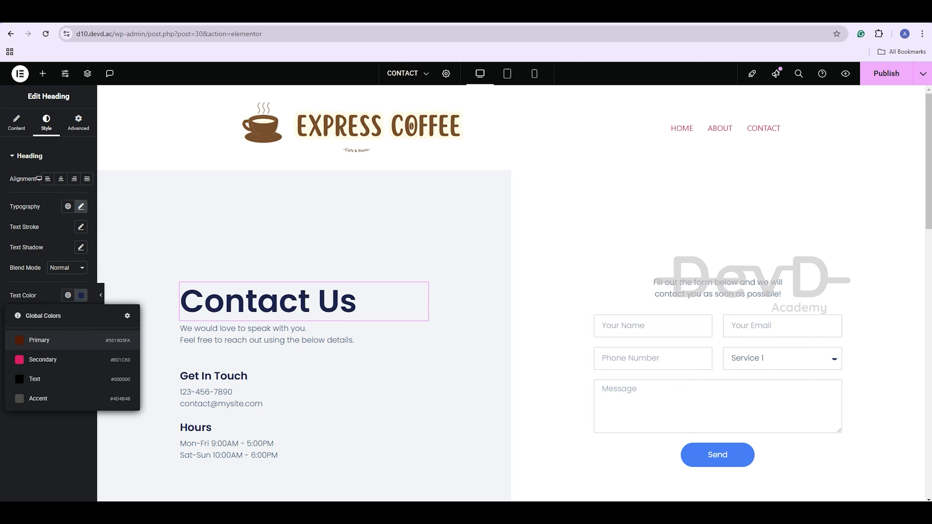
pyautogui.click(47, 339)
# Replace the intro paragraph with the pasted 'Get in touch with us today!…' text
pyautogui.click(286, 335)
pyautogui.click(48, 316)
pyautogui.hotkey('ctrl', 'a')
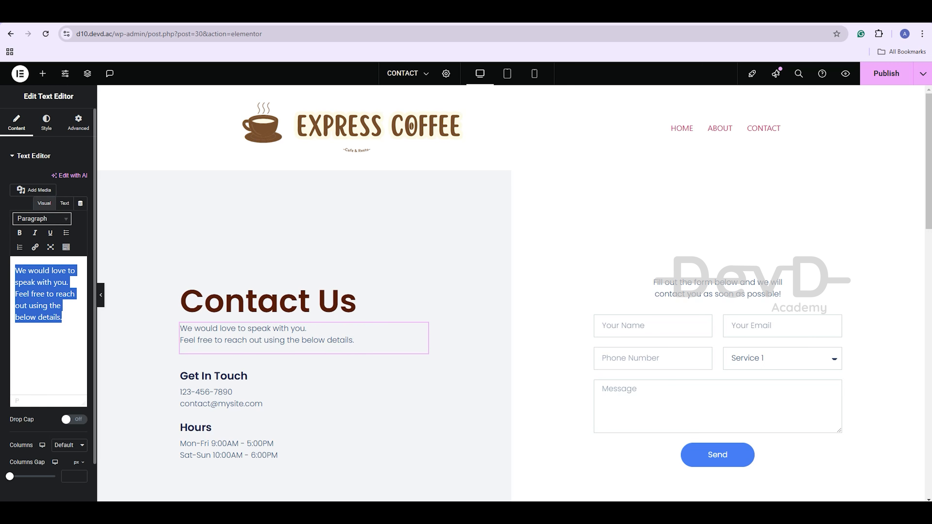
pyautogui.write("Get in touch with us today! Whether you have a question, feedback, or want to learn more about our offerings, we're here to help")
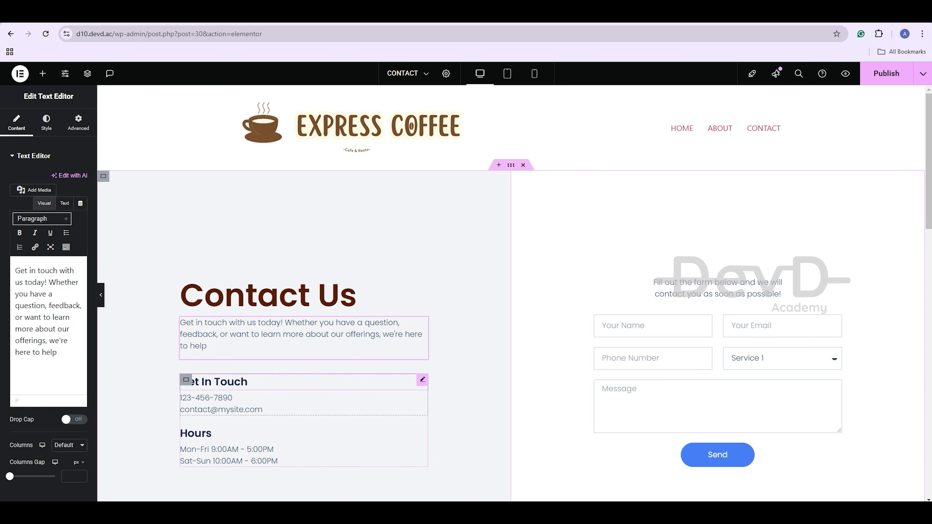
# Colour the Get In Touch heading Primary brown
pyautogui.click(220, 381)
pyautogui.click(46, 122)
pyautogui.click(68, 295)
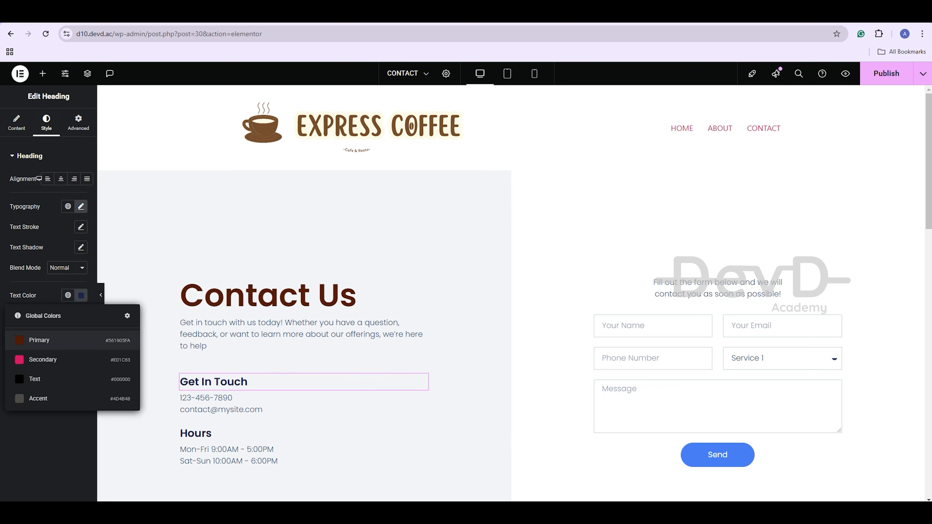
pyautogui.click(47, 340)
pyautogui.click(223, 403)
# Update the Get In Touch phone number and replace the sample e-mail with the shop's e-mail
pyautogui.click(33, 214)
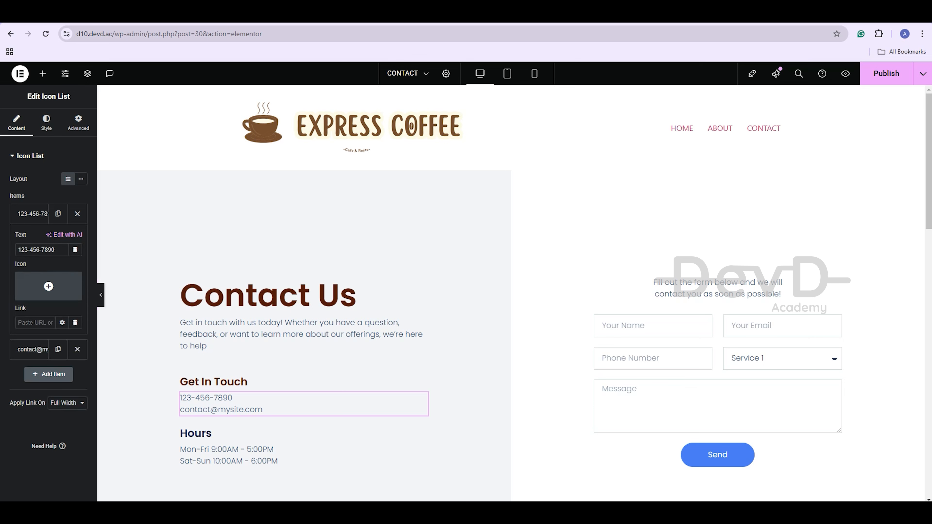
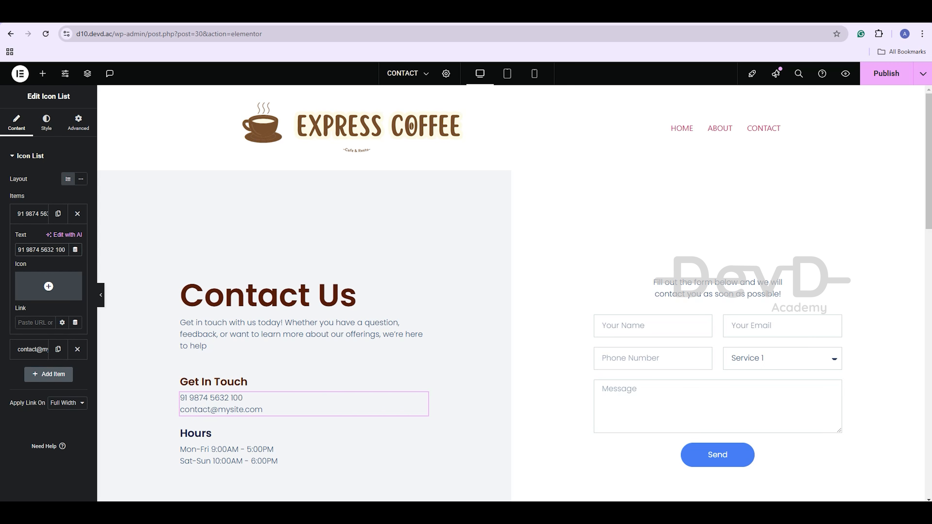
pyautogui.scroll(-1, 205, 385)
pyautogui.click(32, 214)
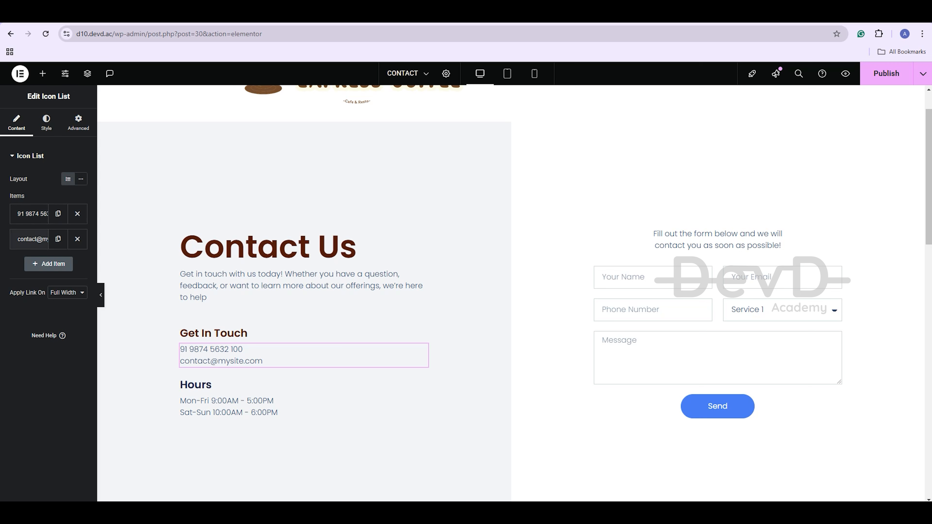
pyautogui.click(33, 239)
pyautogui.press('BackSpace')
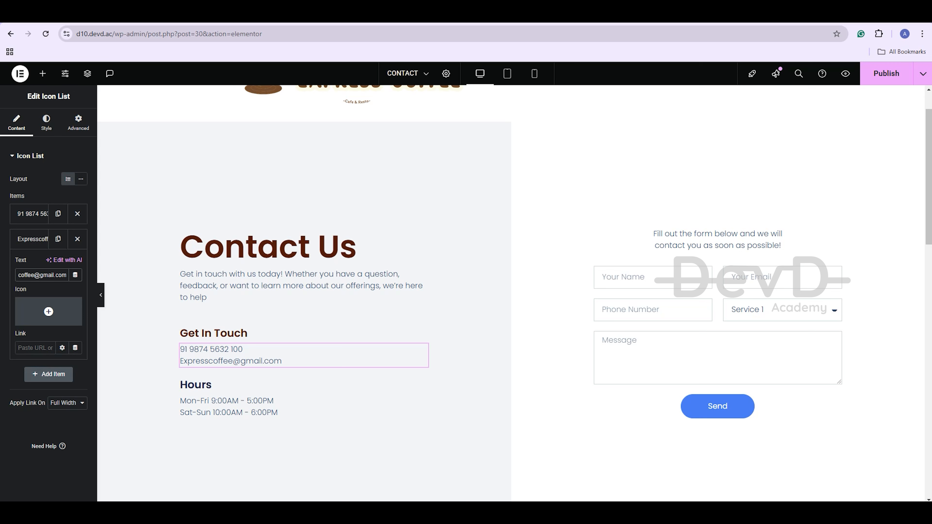
# Set the Hours heading's text colour to the Primary brown global colour
pyautogui.click(195, 384)
pyautogui.click(46, 122)
pyautogui.click(81, 295)
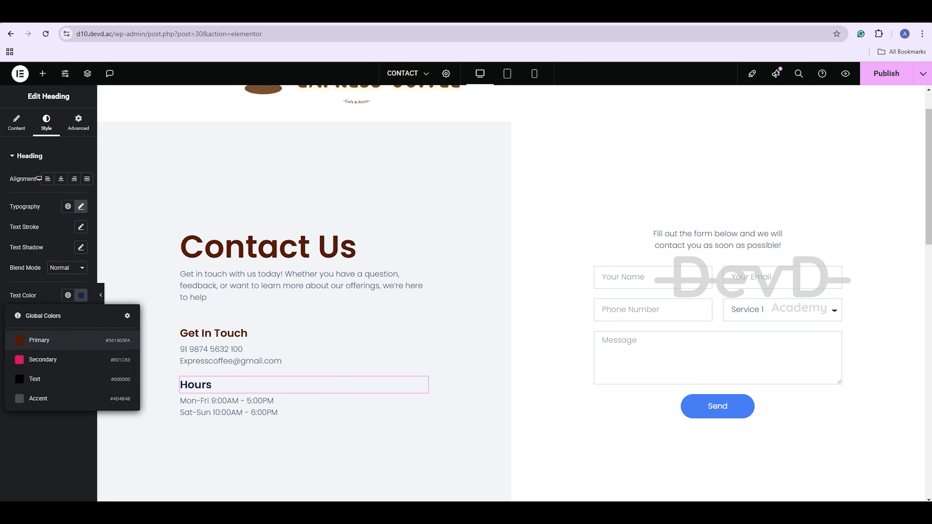
pyautogui.click(39, 340)
pyautogui.click(682, 358)
pyautogui.click(31, 283)
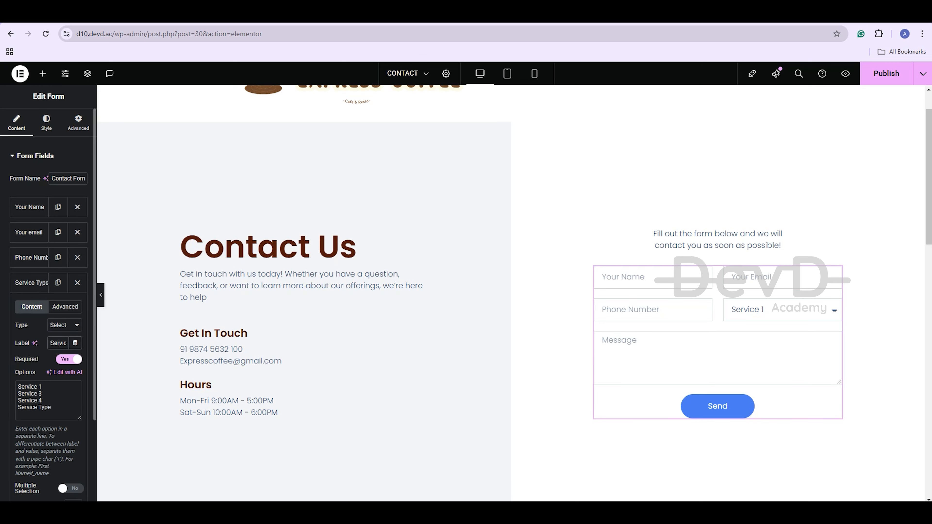
# Replace the Service Type dropdown's options so Address is the only choice
pyautogui.hotkey('shift', 'Up')
pyautogui.hotkey('shift', 'Up')
pyautogui.hotkey('shift', 'Up')
pyautogui.press('BackSpace')
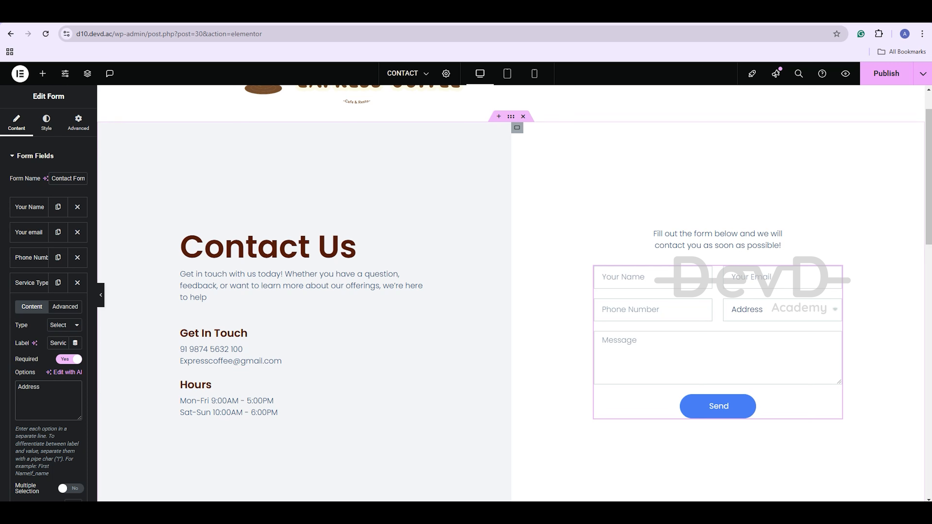
pyautogui.click(718, 406)
# Set the Send button background to the dark-brown Primary global colour and publish the Contact page
pyautogui.click(46, 123)
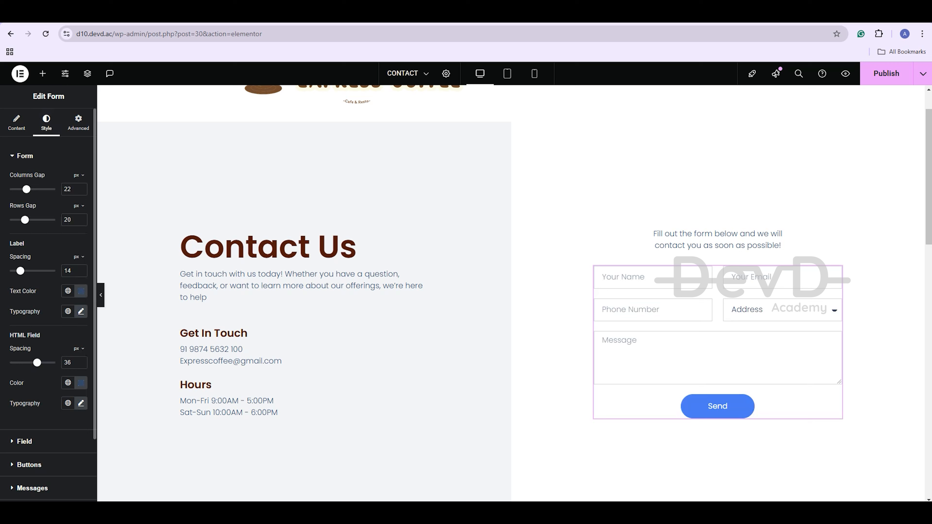
pyautogui.click(29, 465)
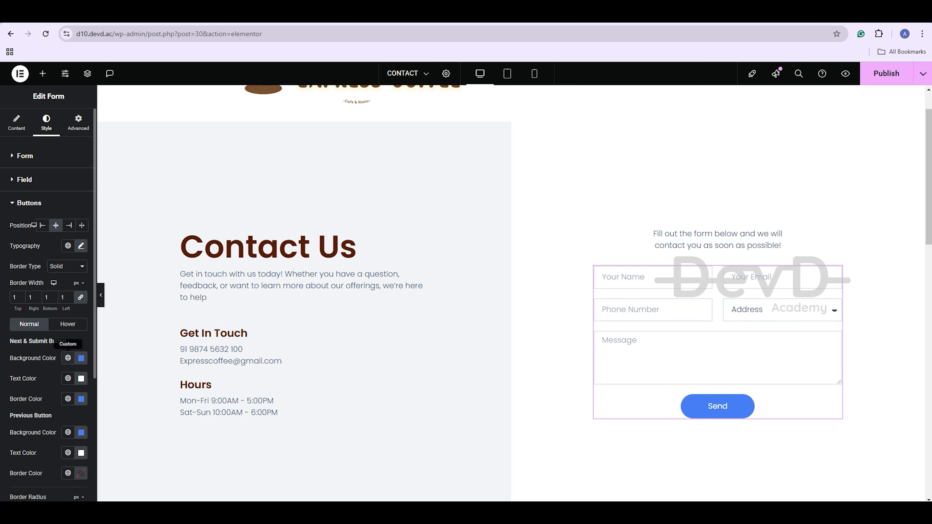
pyautogui.click(67, 358)
pyautogui.click(47, 395)
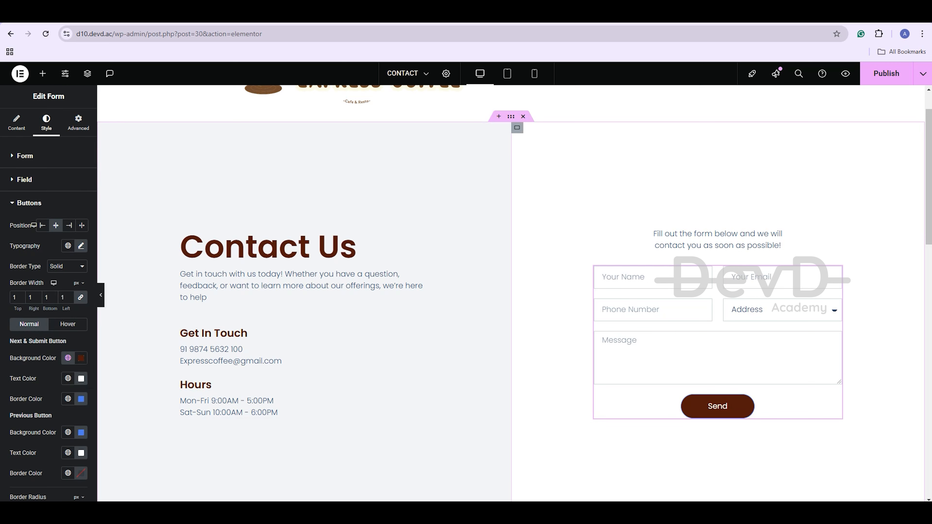
pyautogui.click(887, 73)
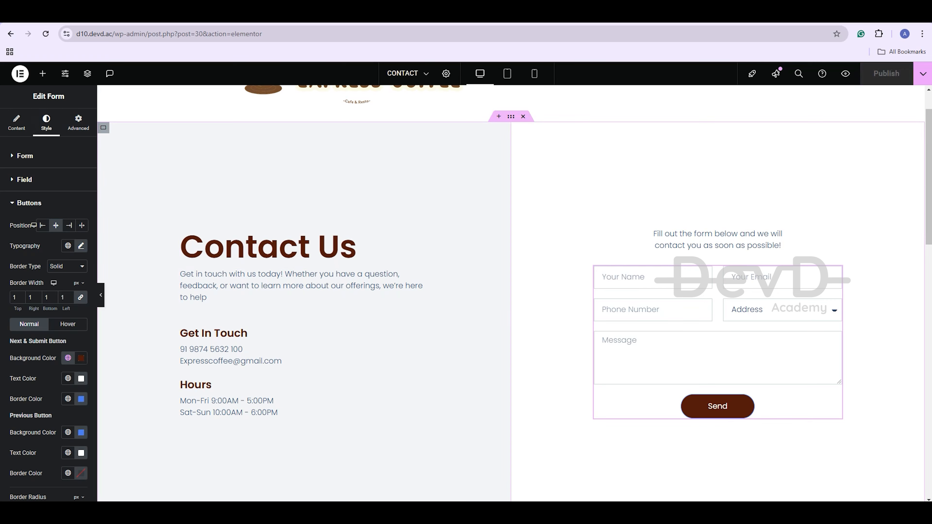
# Replace the Google Maps widget's location with the new pasted address
pyautogui.scroll(-6, 305, 331)
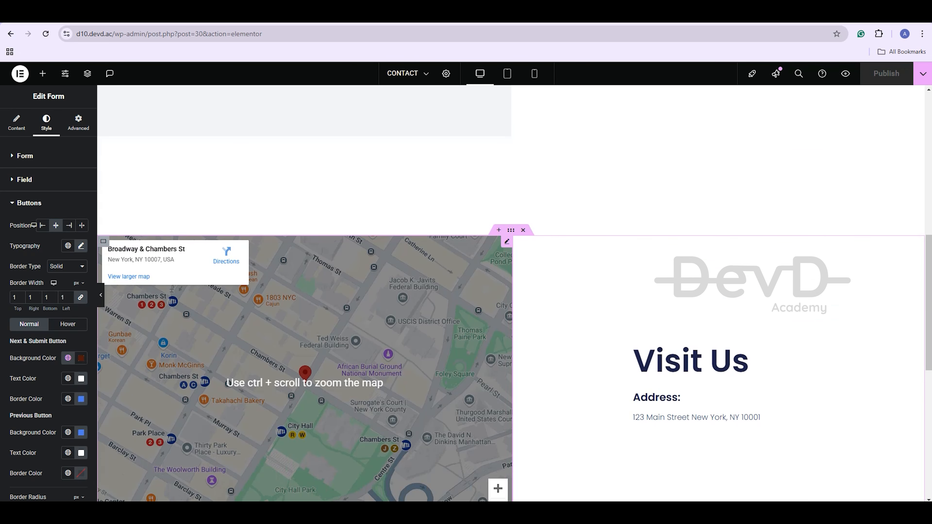
pyautogui.click(507, 242)
pyautogui.tripleClick(42, 190)
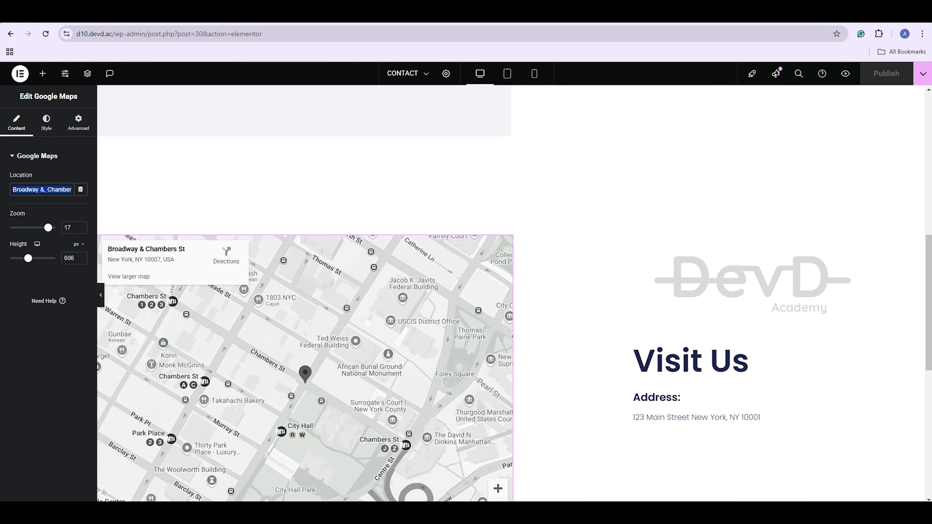
pyautogui.press('BackSpace')
pyautogui.hotkey('ctrl', 'v')
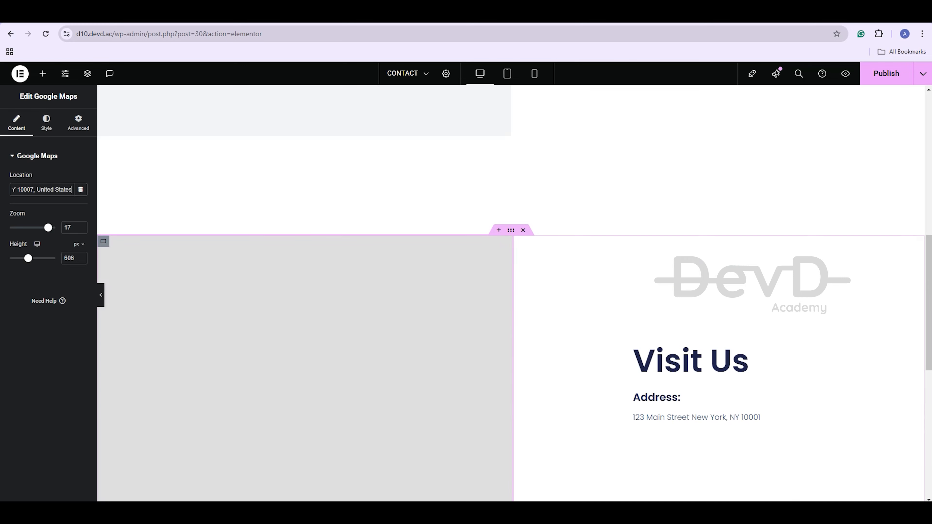
# Rewrite the Visit Us icon box description to list a phone number and street address
pyautogui.click(729, 315)
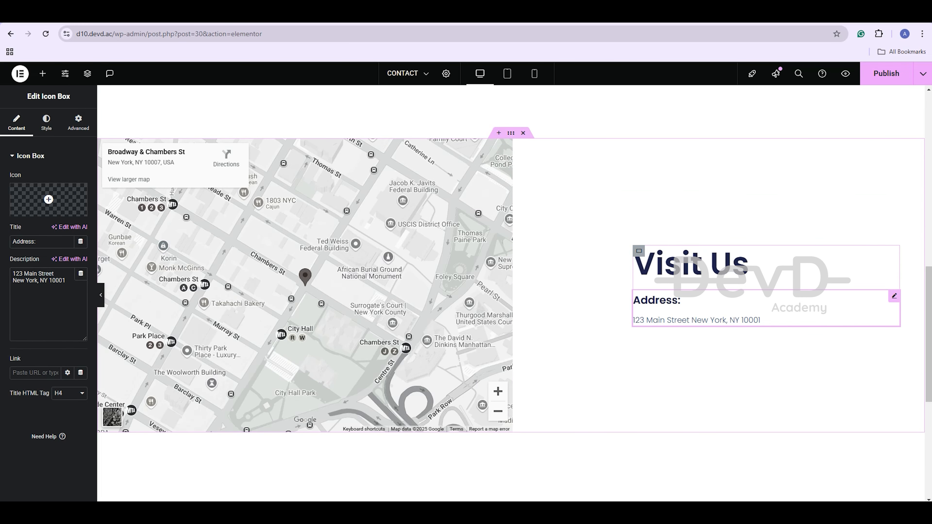
pyautogui.hotkey('ctrl', 'a')
pyautogui.press('BackSpace')
pyautogui.write('Ph')
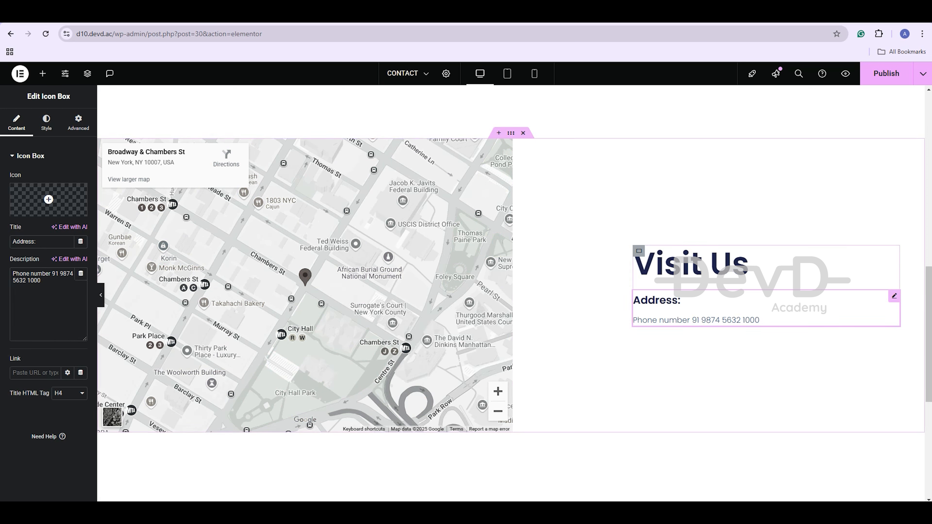
pyautogui.doubleClick(696, 321)
pyautogui.write('Address 123 main st')
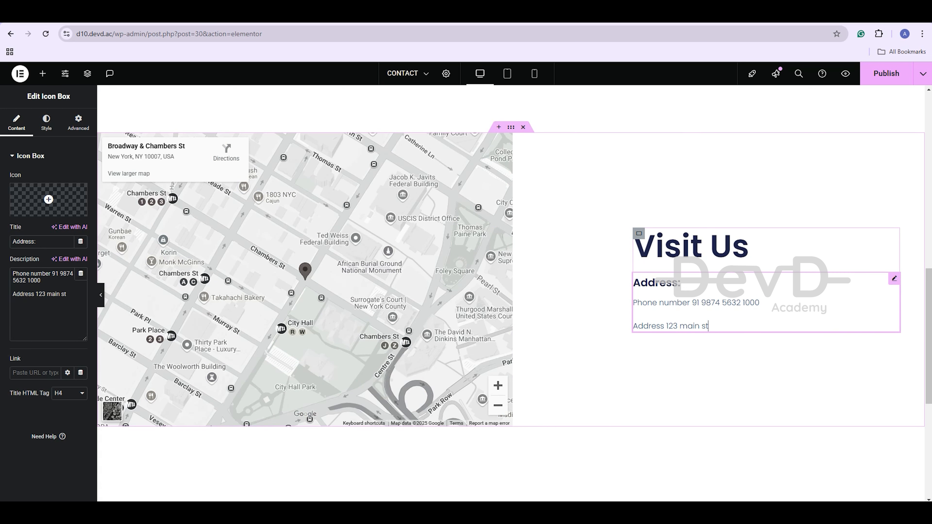
pyautogui.write('eet America')
# Give the footer container a pink global background colour and publish the Contact page
pyautogui.scroll(-4, 532, 294)
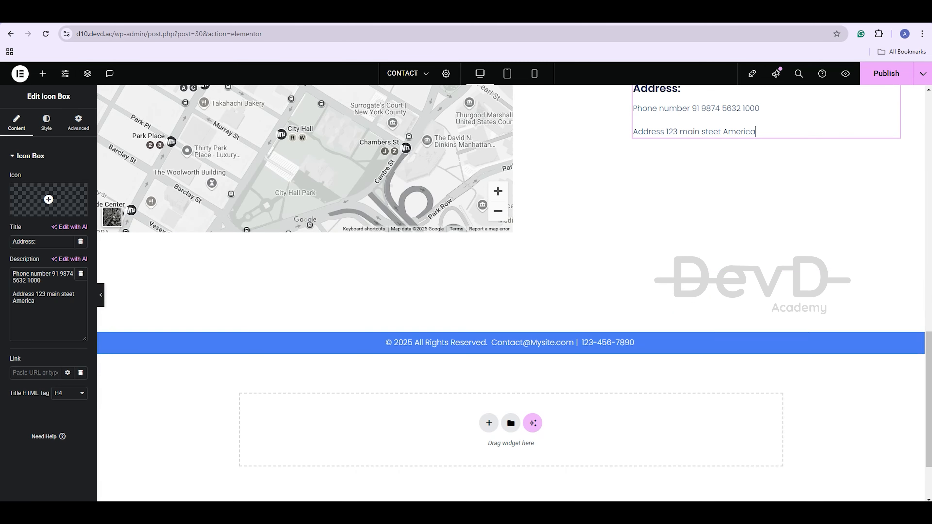
pyautogui.click(510, 327)
pyautogui.click(45, 122)
pyautogui.click(68, 219)
pyautogui.click(92, 273)
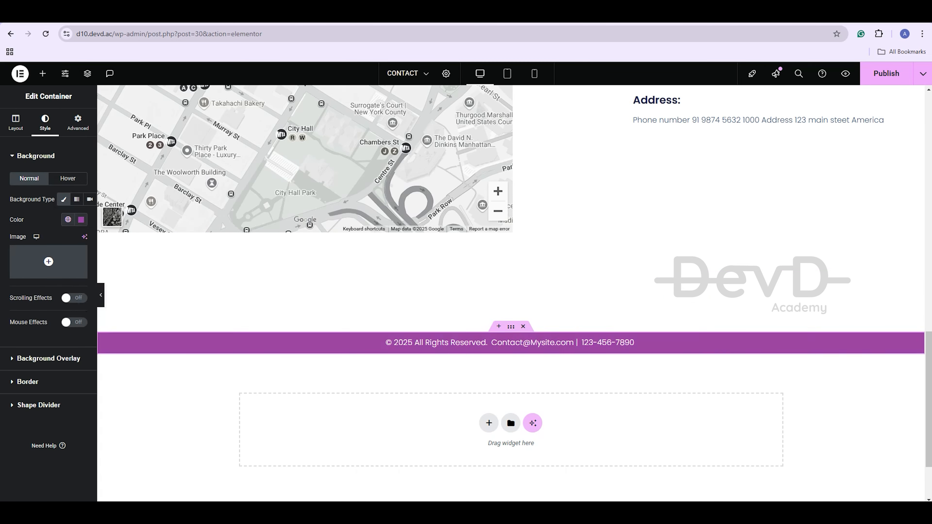
pyautogui.scroll(2, 511, 275)
pyautogui.click(886, 74)
pyautogui.scroll(10, 510, 294)
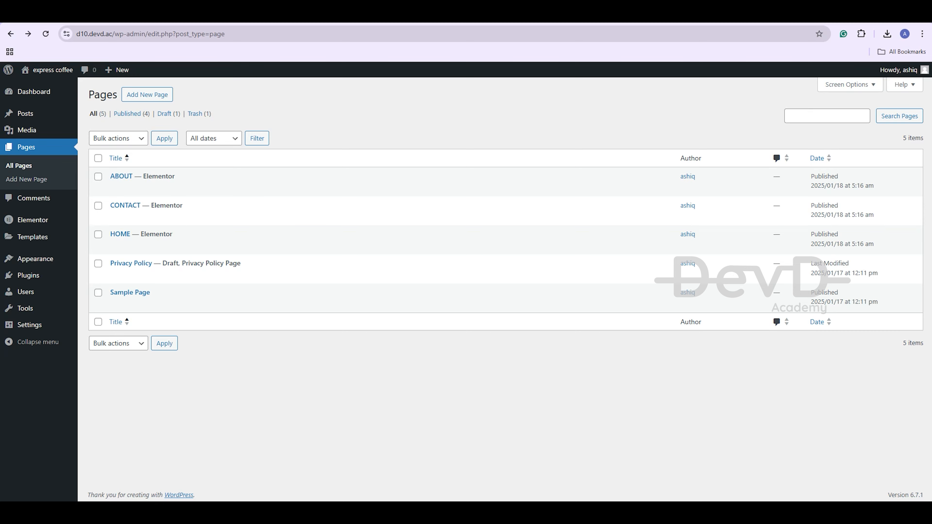
# View the live Home page and scroll through its content
pyautogui.click(185, 244)
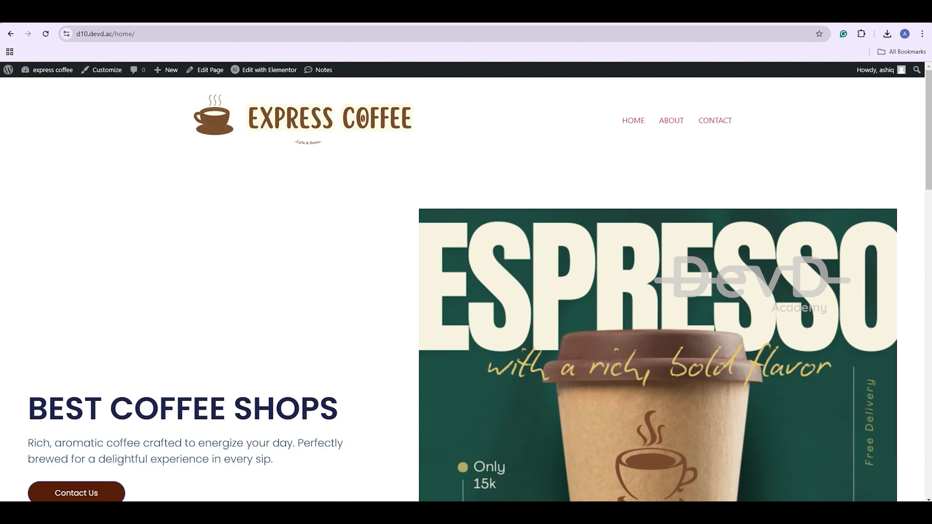
pyautogui.scroll(-8, 466, 287)
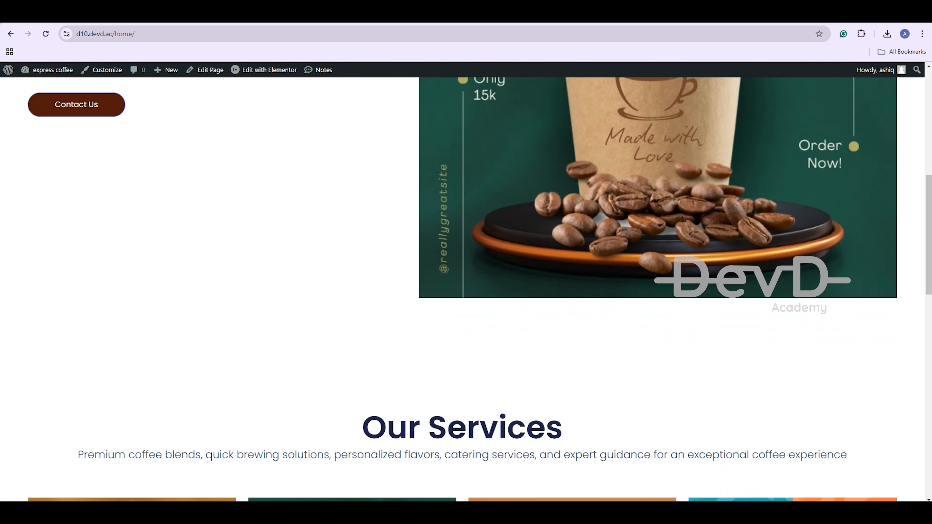
pyautogui.scroll(-9, 466, 286)
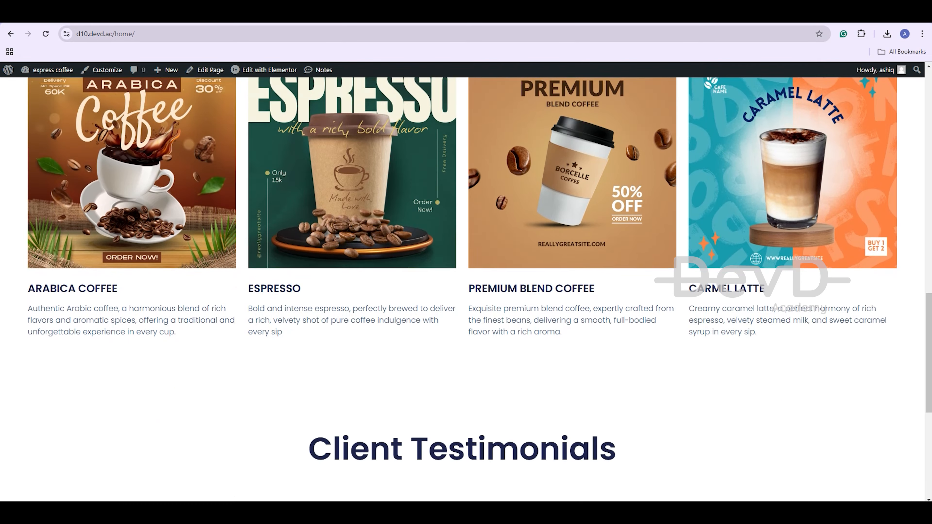
pyautogui.scroll(-5, 466, 286)
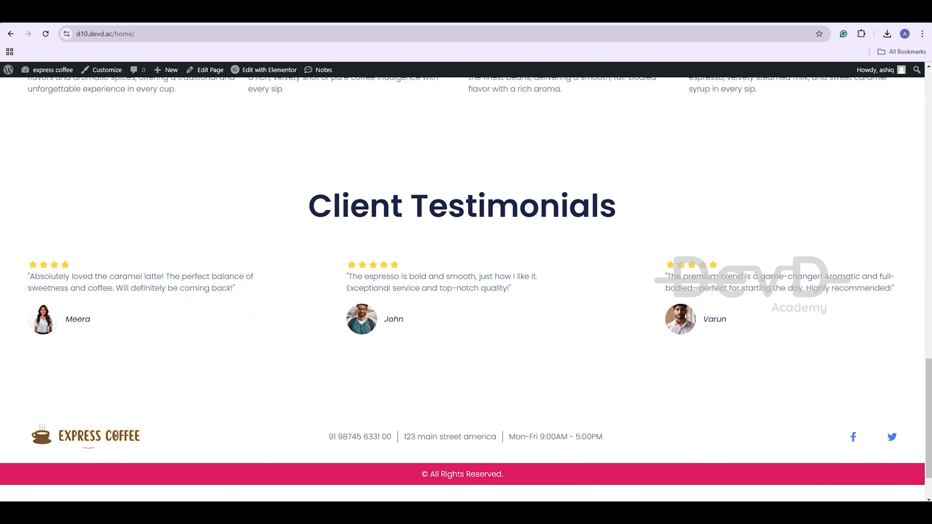
pyautogui.scroll(20, 466, 286)
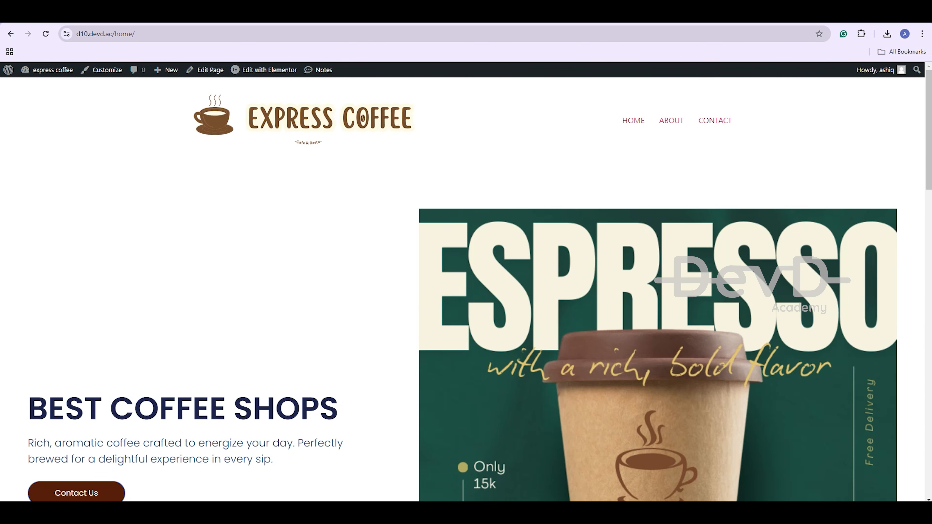
# Go to the live About page via the menu and scroll through it
pyautogui.click(671, 120)
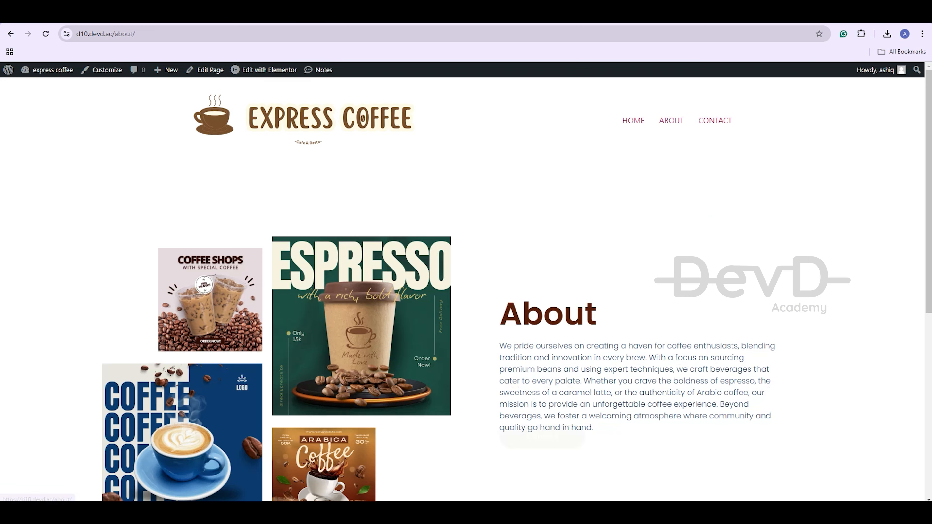
pyautogui.scroll(-2, 466, 286)
pyautogui.scroll(-4, 465, 286)
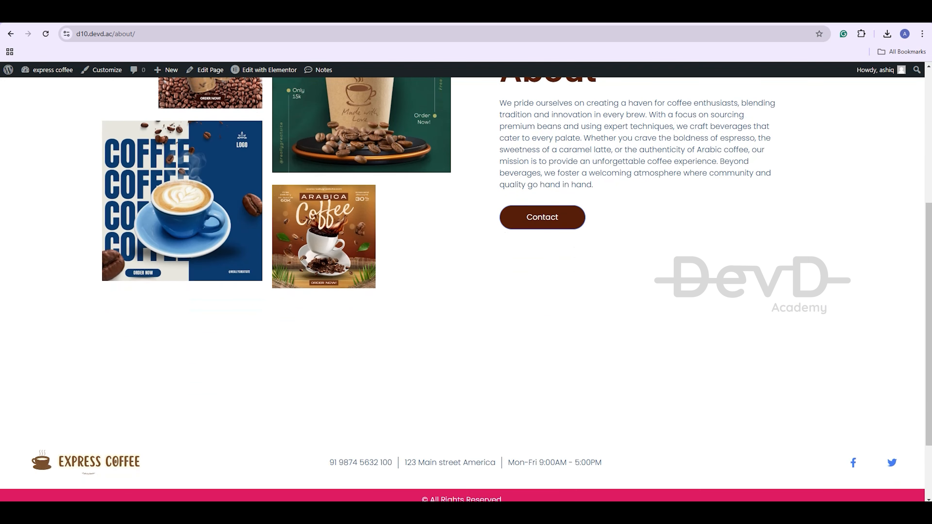
pyautogui.scroll(6, 466, 286)
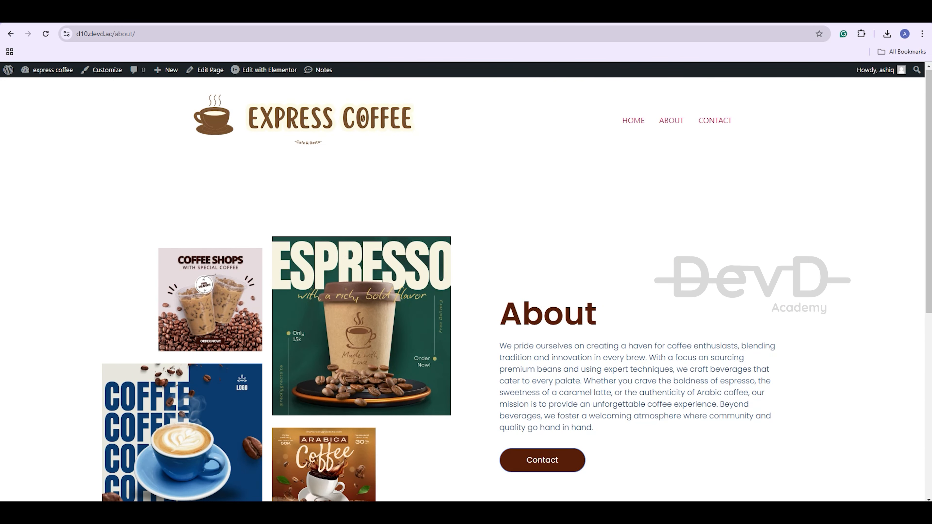
# Go to the live Contact page via the menu and scroll through its details, hours and form
pyautogui.click(715, 120)
pyautogui.scroll(-2, 715, 121)
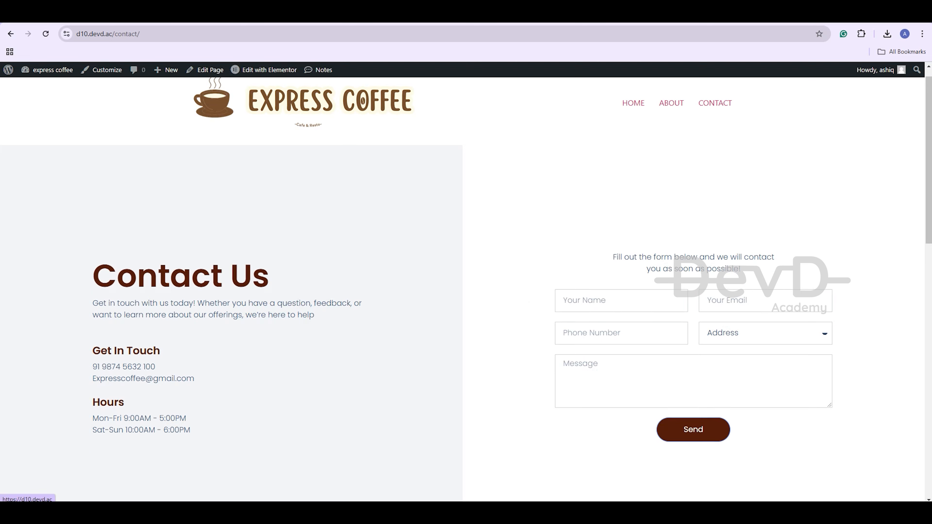
pyautogui.scroll(-8, 235, 330)
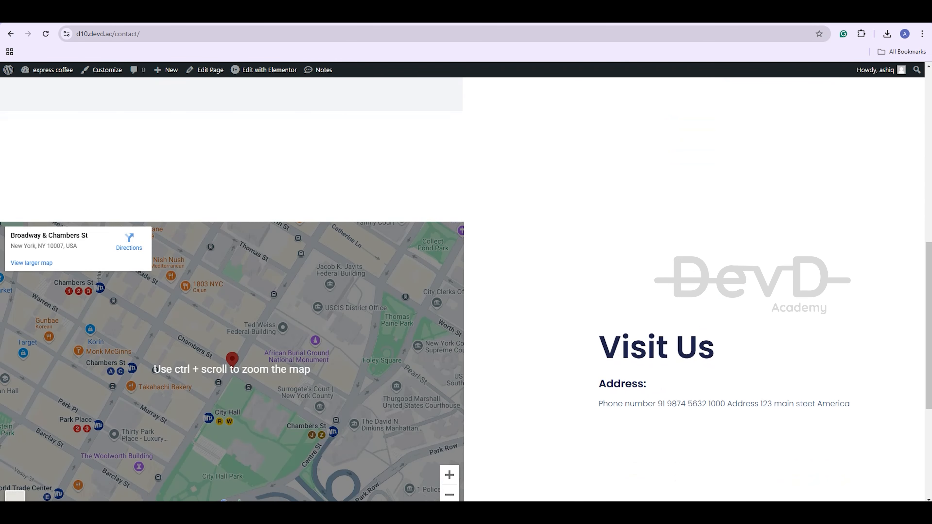
pyautogui.scroll(-4, 235, 330)
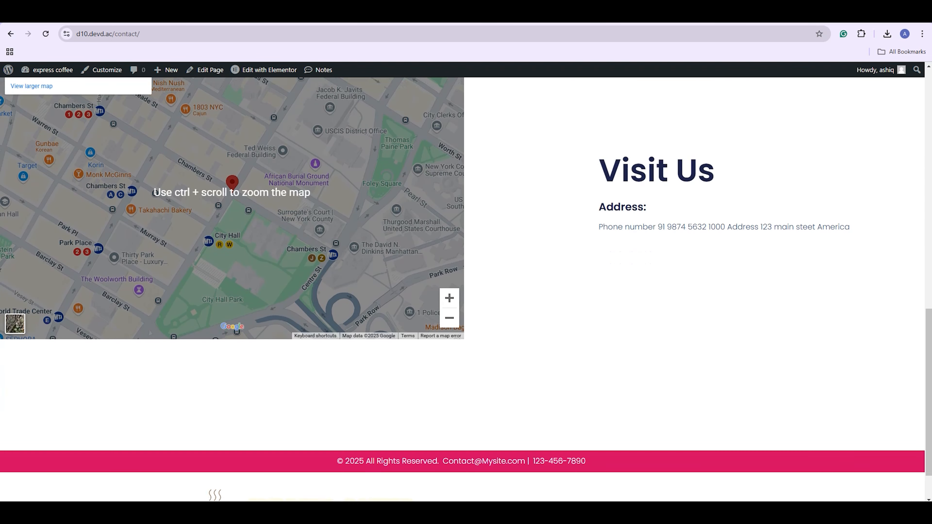
pyautogui.scroll(15, 235, 220)
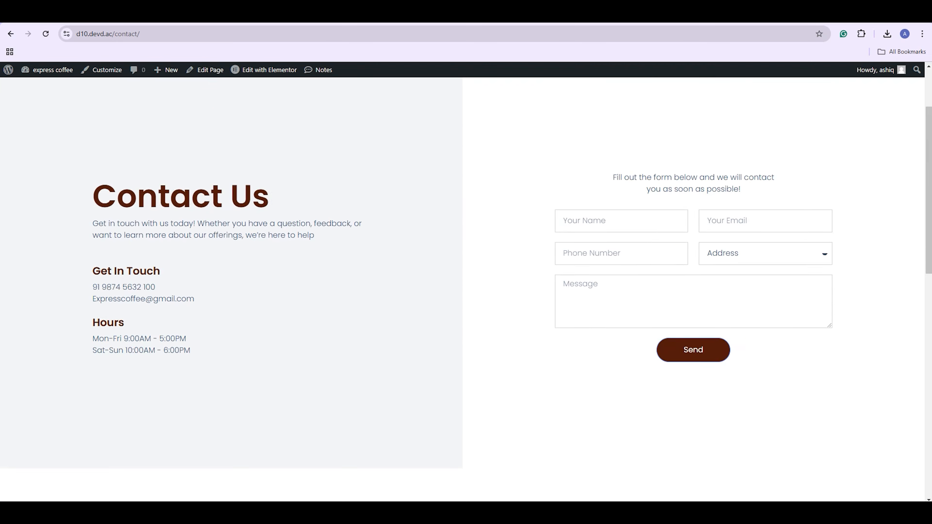